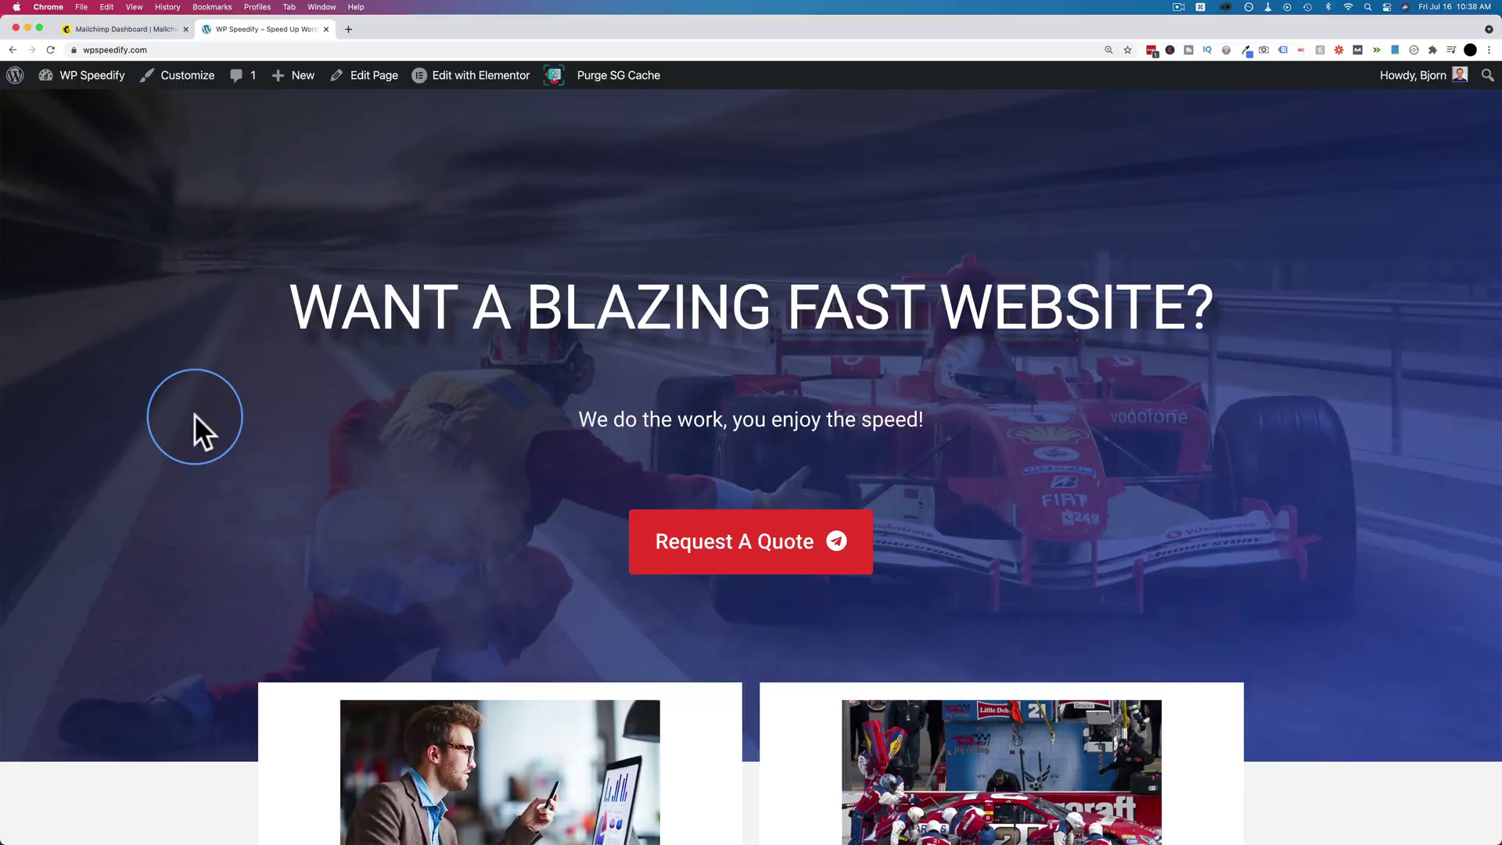
pyautogui.scroll(-5, 194, 414)
pyautogui.scroll(-5, 194, 414)
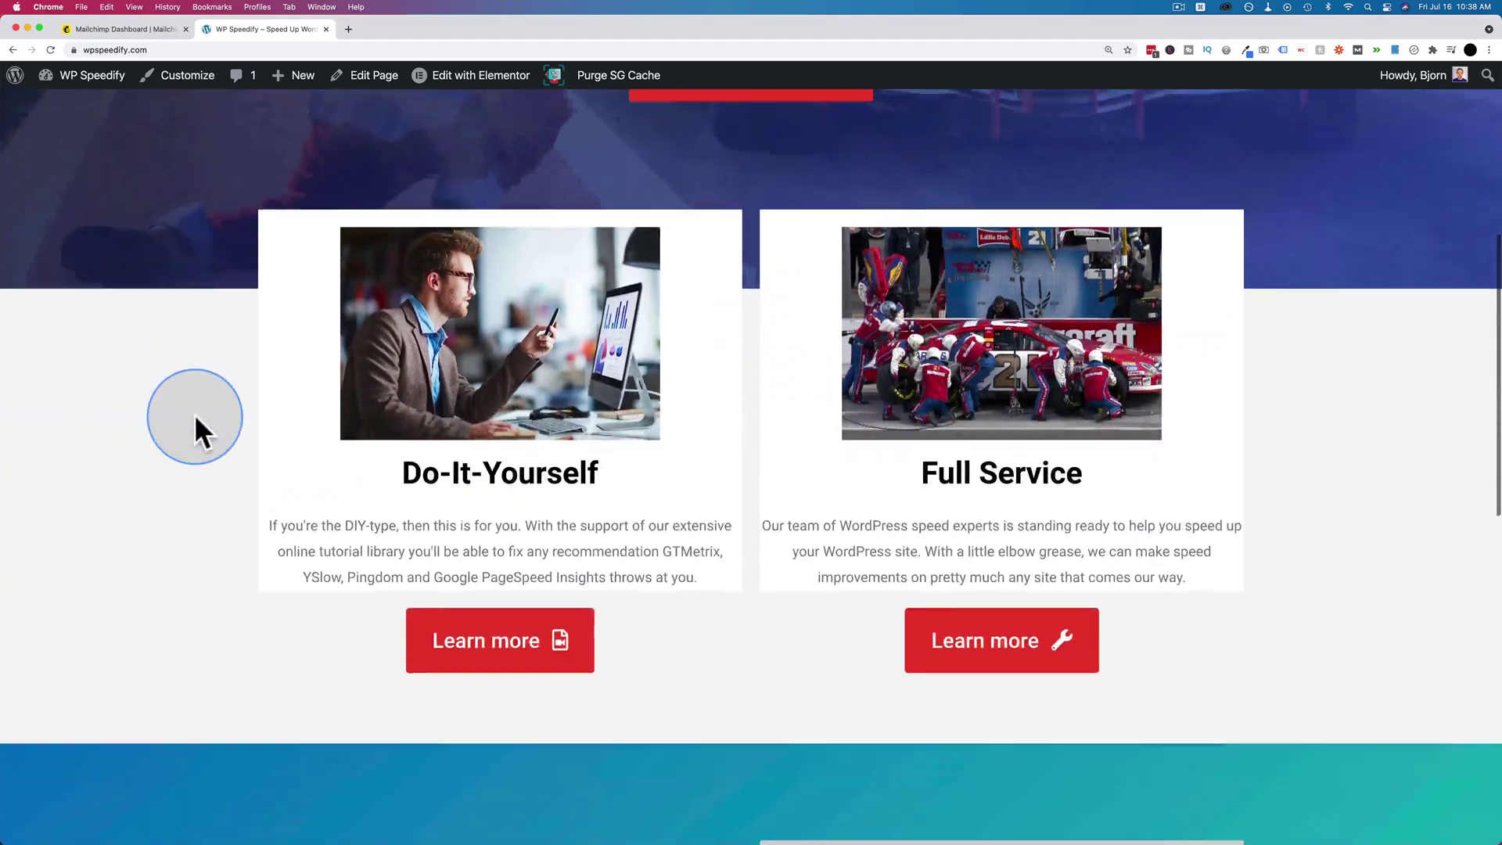
pyautogui.scroll(-5, 194, 415)
pyautogui.scroll(-3, 193, 414)
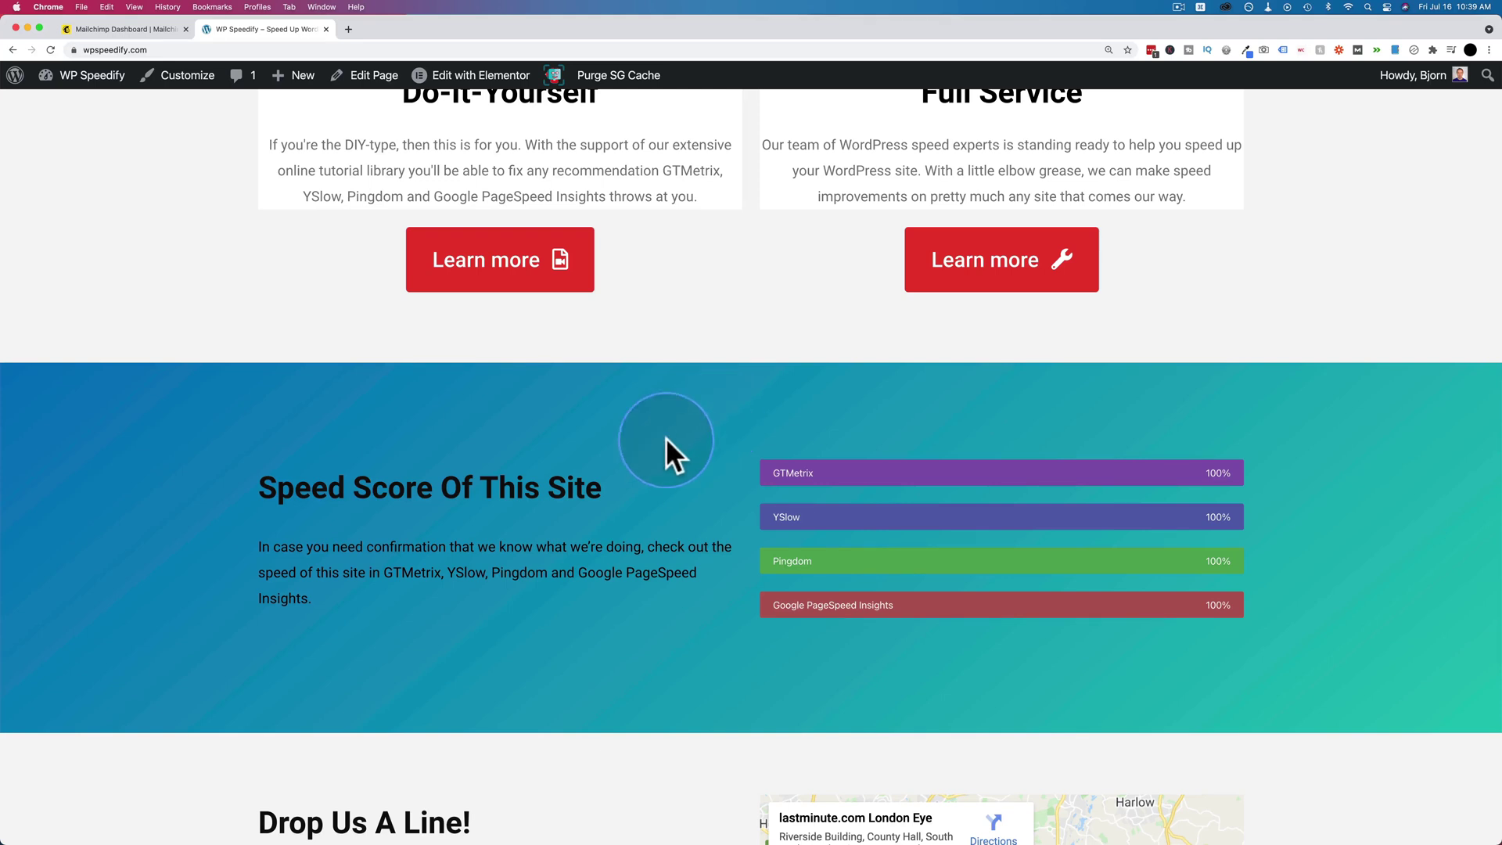
pyautogui.moveTo(471, 76)
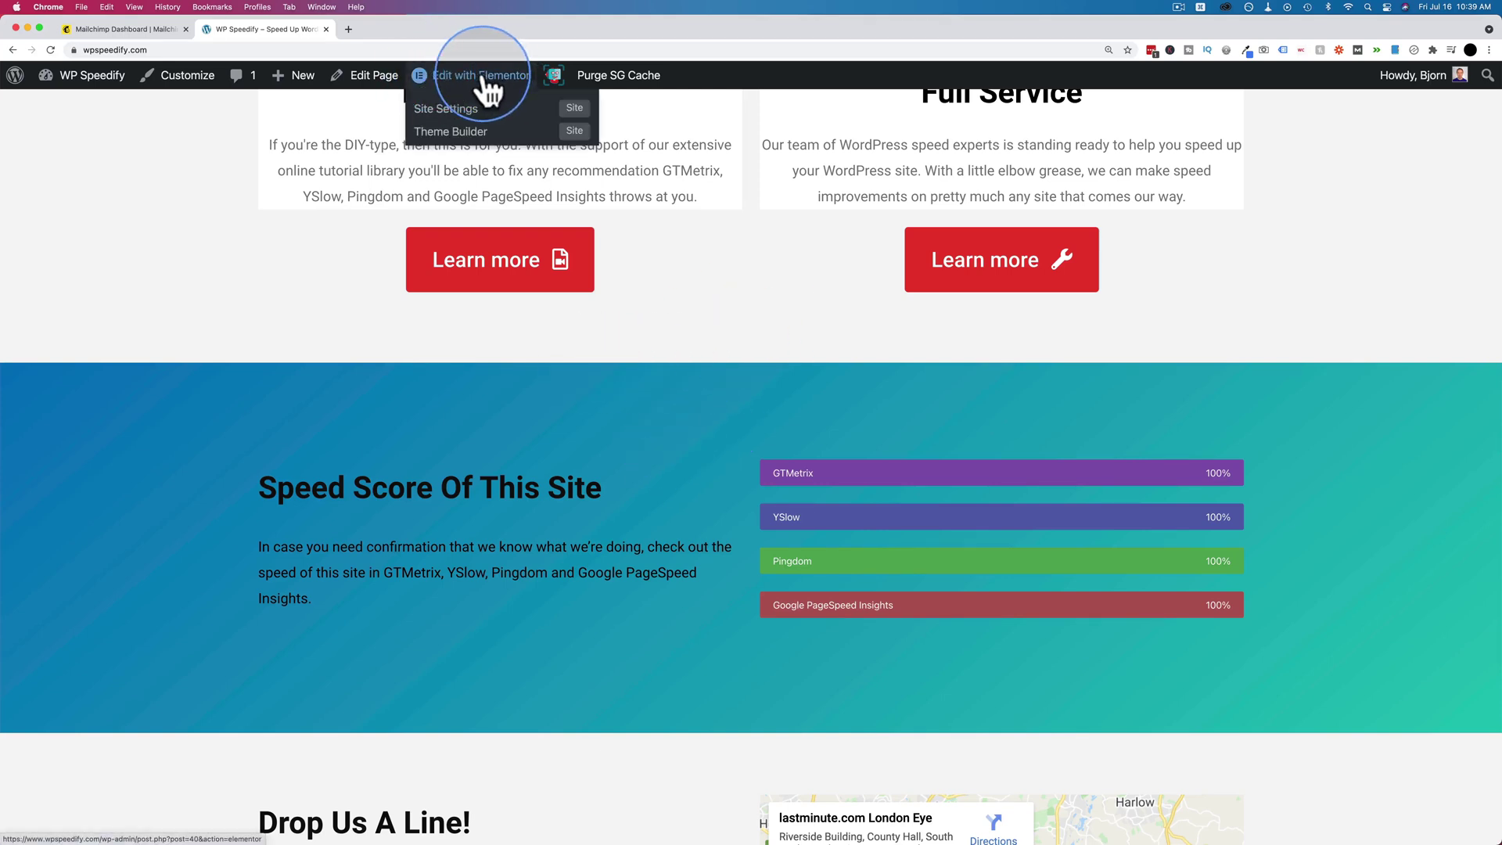
# Add a Form widget with Name, Email and Message fields into the empty bottom section.
pyautogui.click(458, 75)
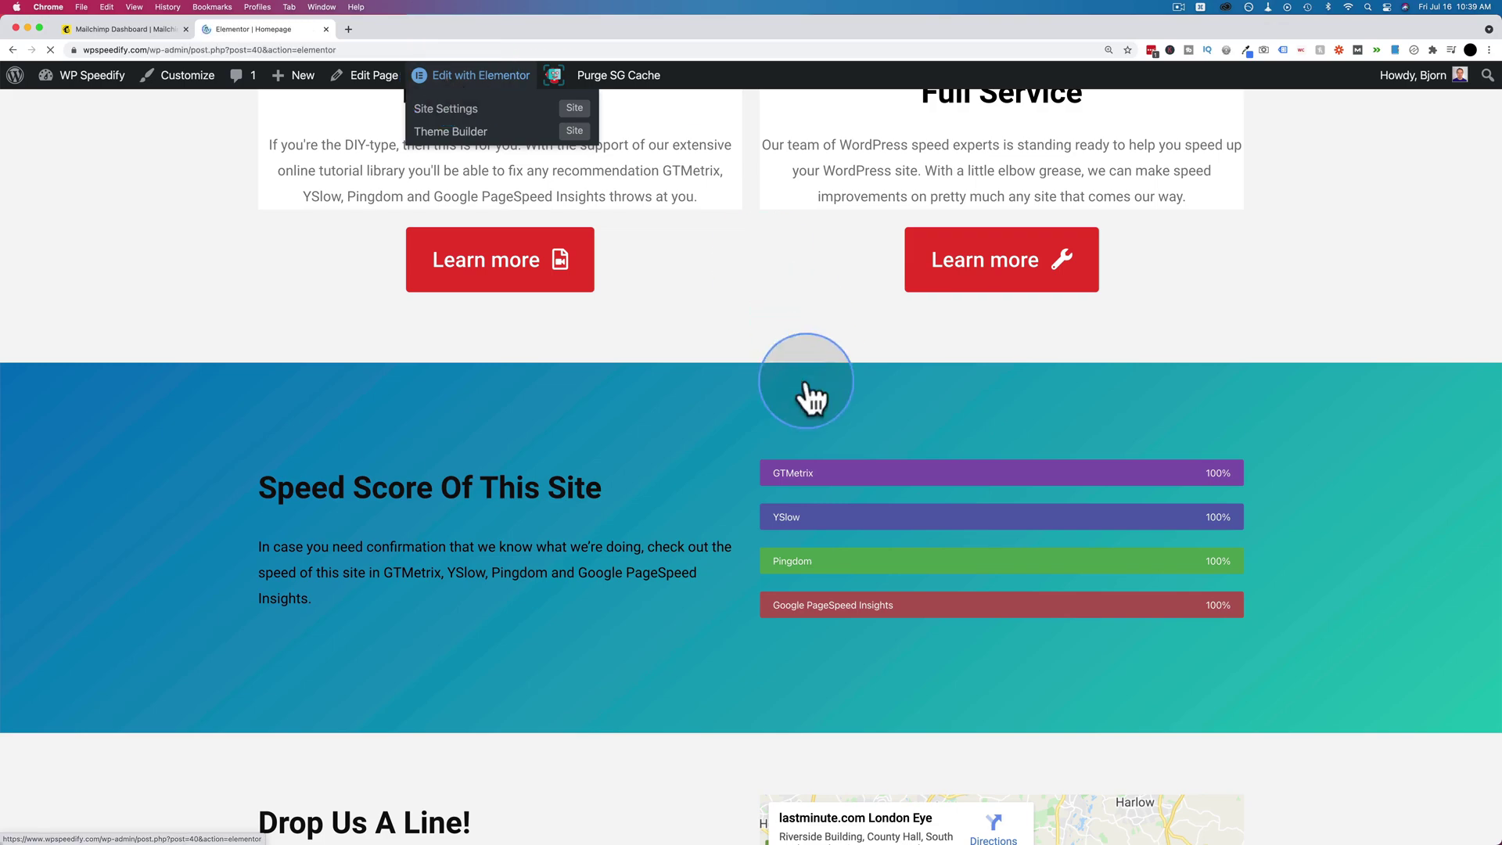
pyautogui.scroll(-6, 684, 482)
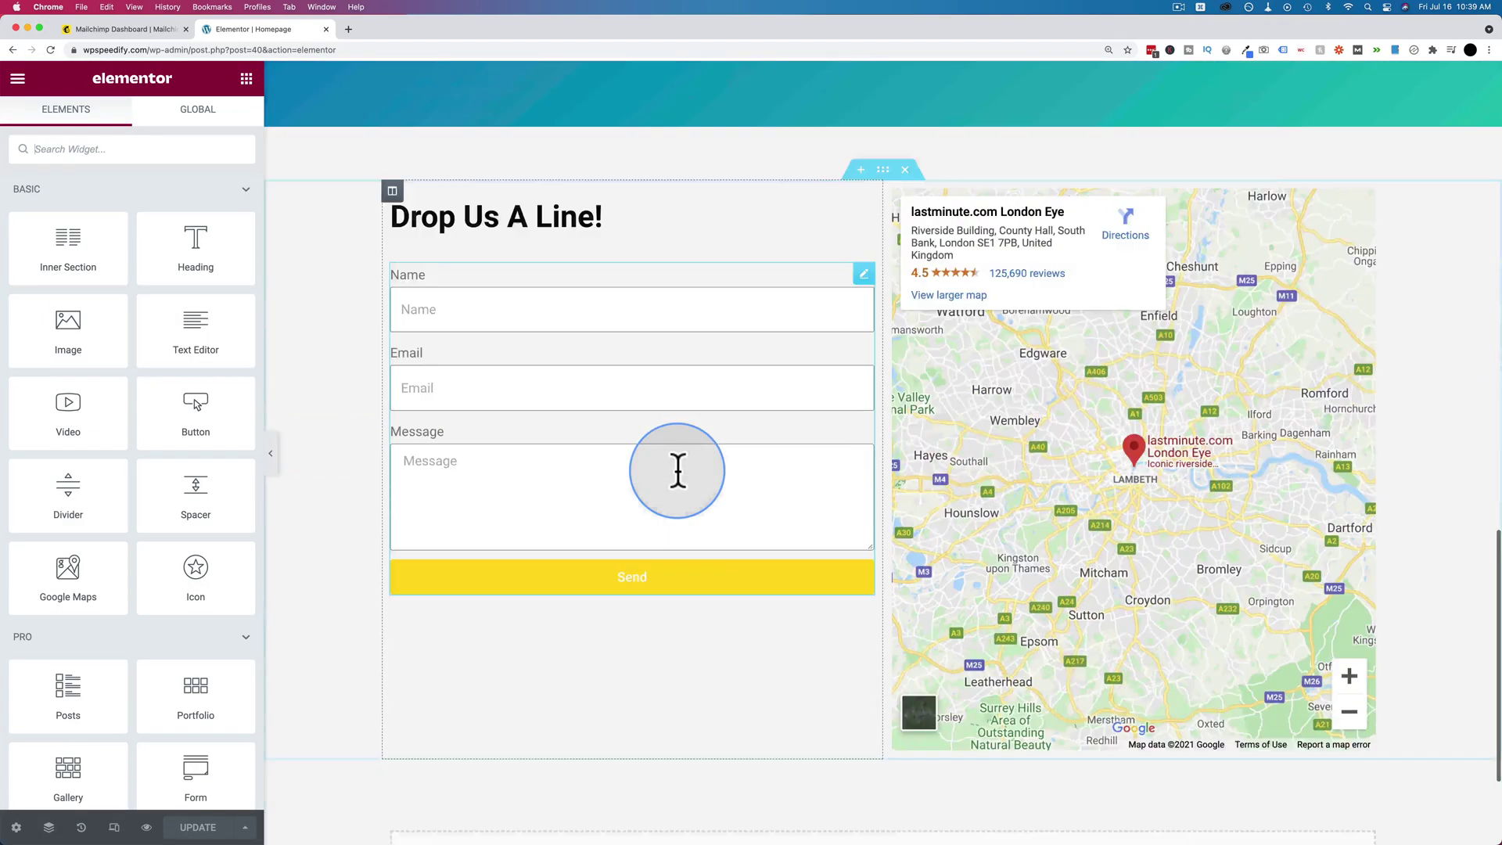
pyautogui.scroll(-3, 676, 470)
pyautogui.click(199, 149)
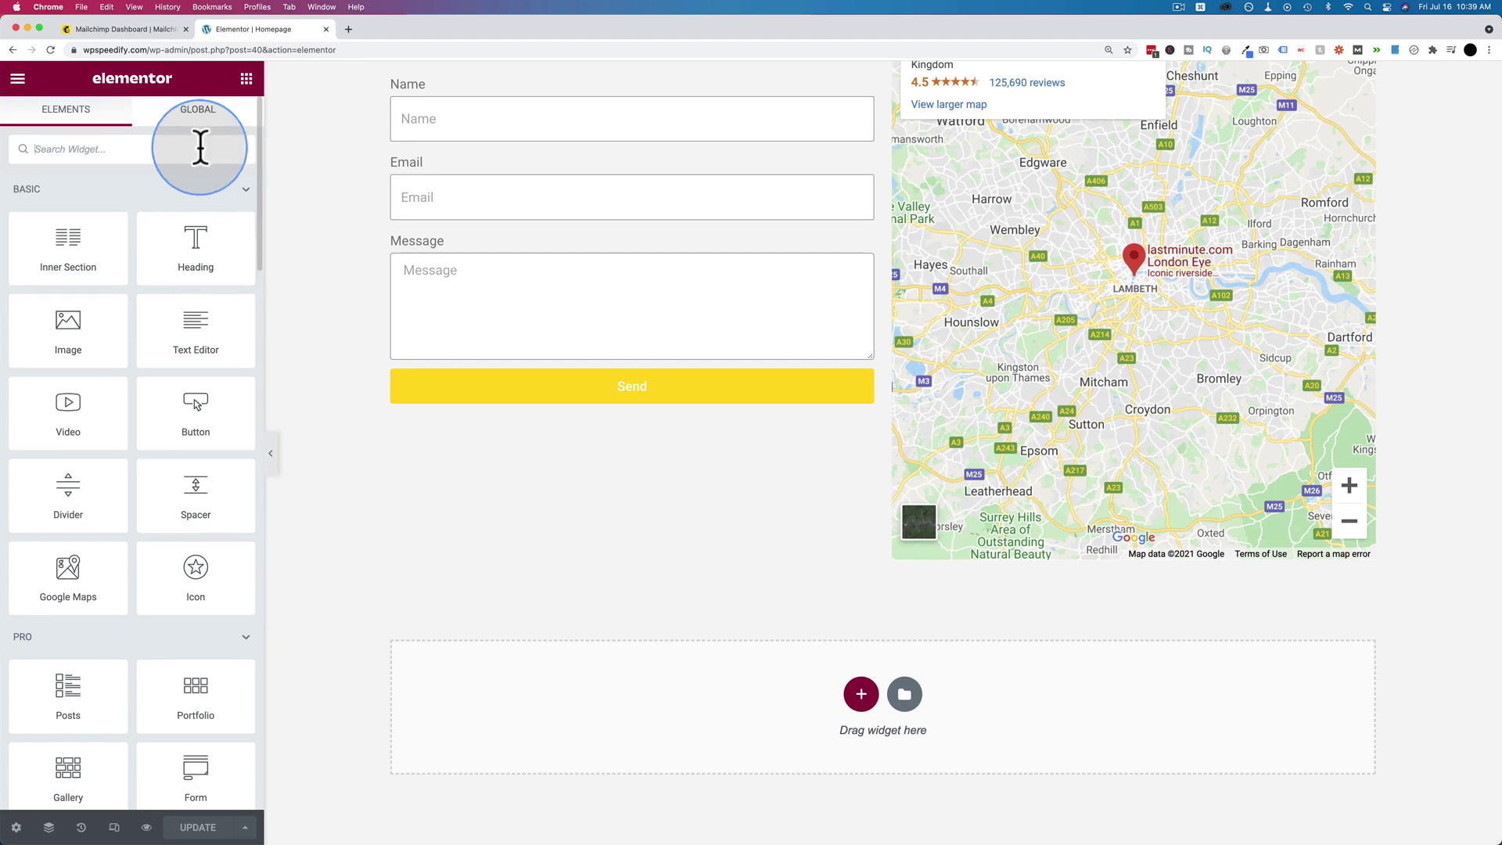
pyautogui.write('form')
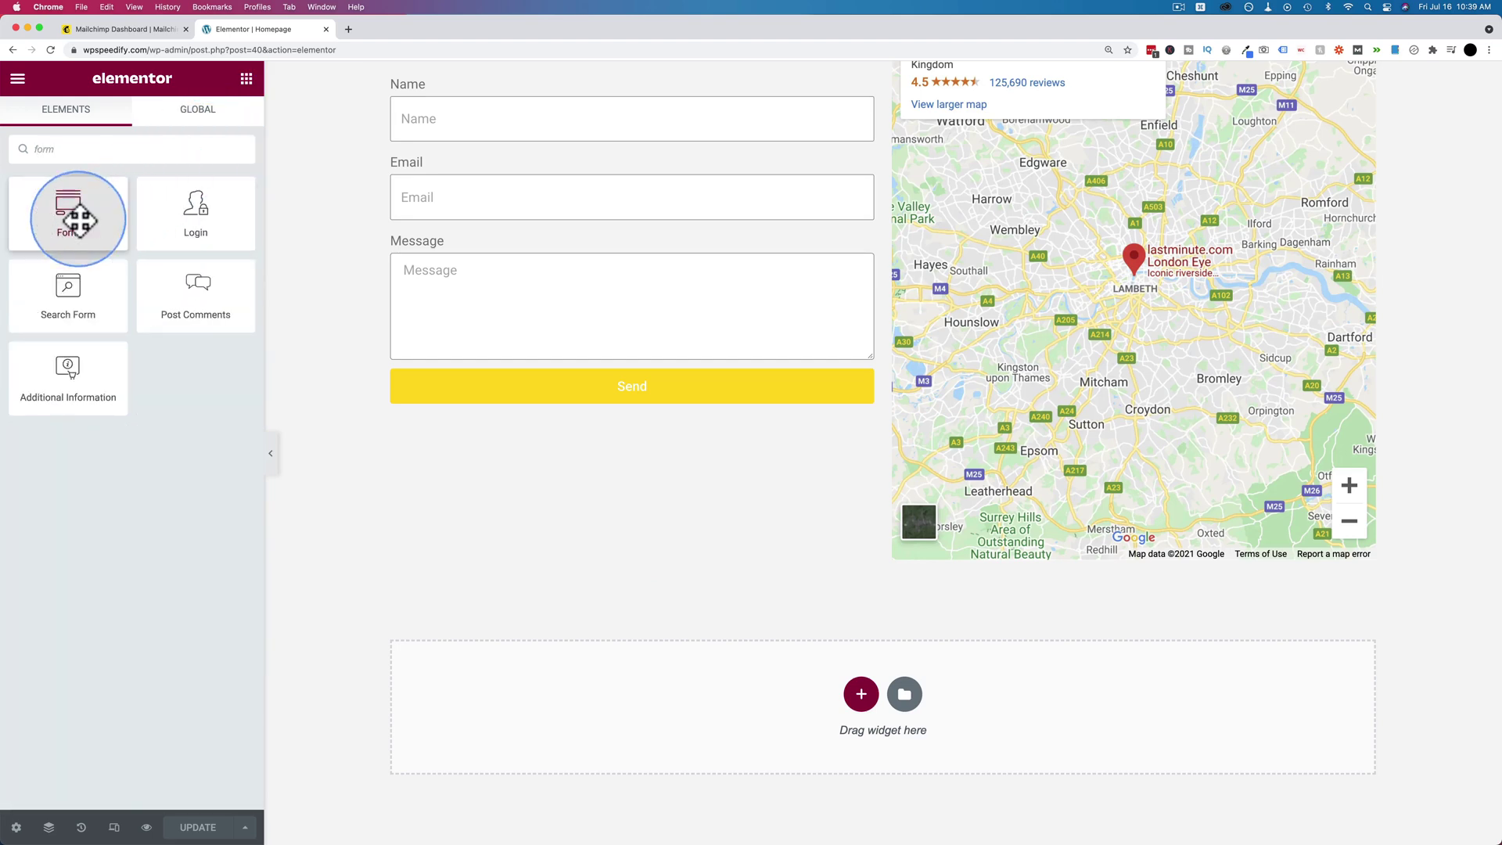
pyautogui.moveTo(66, 211); pyautogui.dragTo(804, 708)
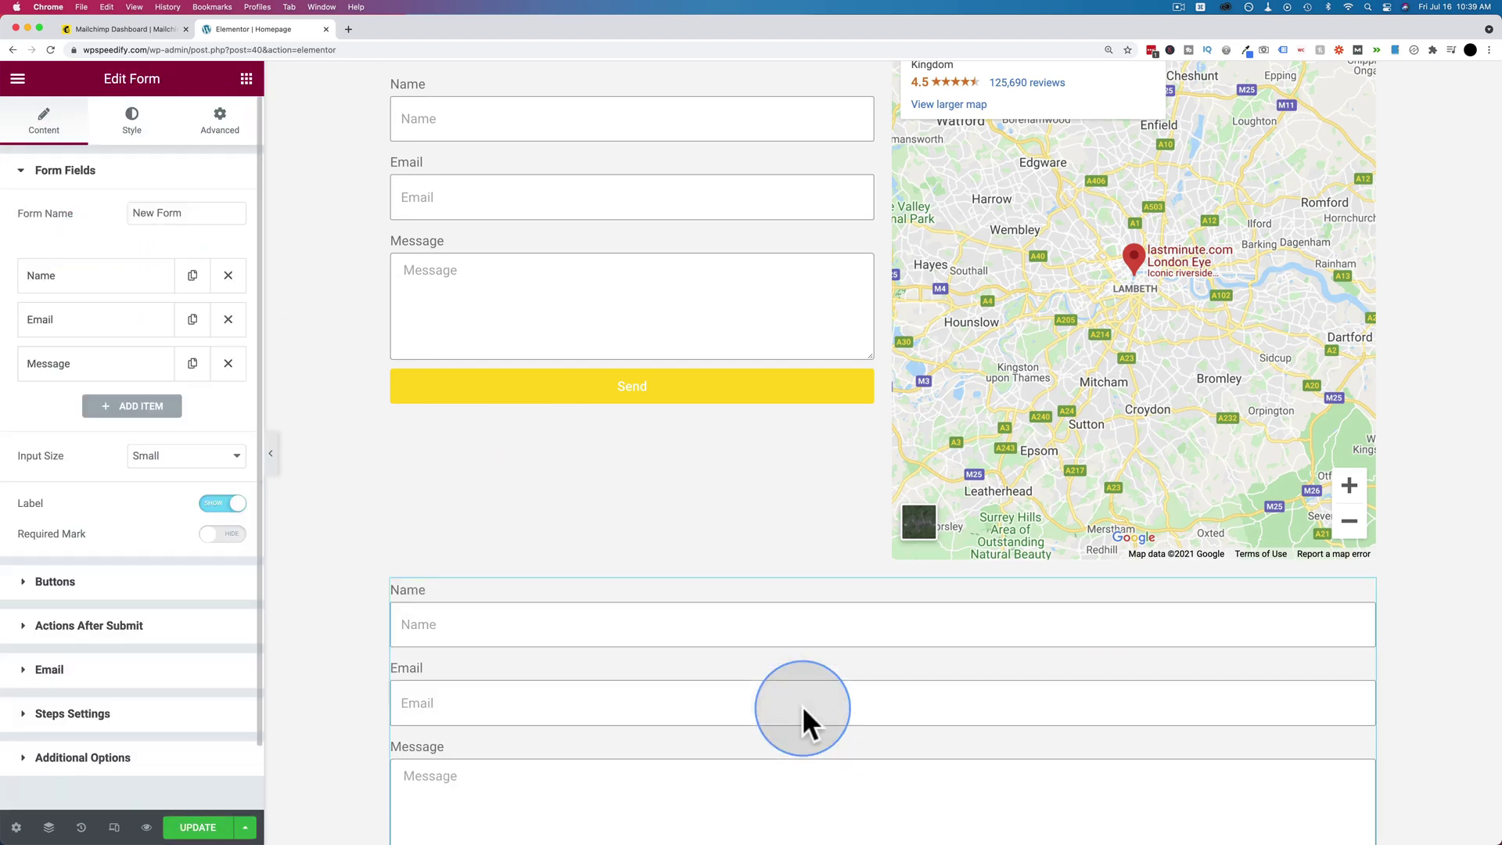
# Move the new form section up above the Speed Score section.
pyautogui.moveTo(882, 561); pyautogui.dragTo(846, 317)
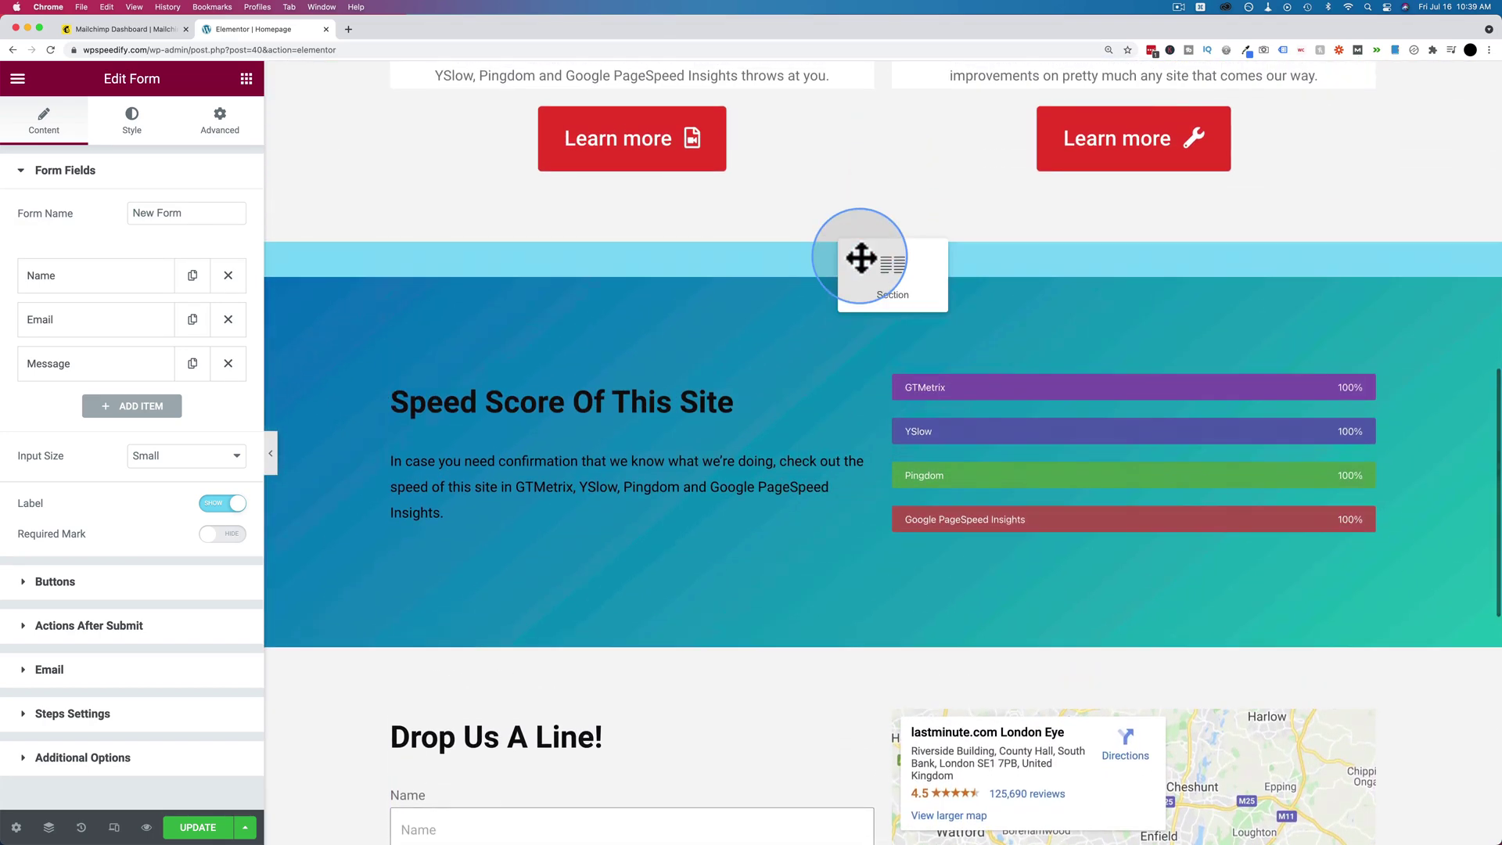
pyautogui.moveTo(847, 316); pyautogui.dragTo(863, 267)
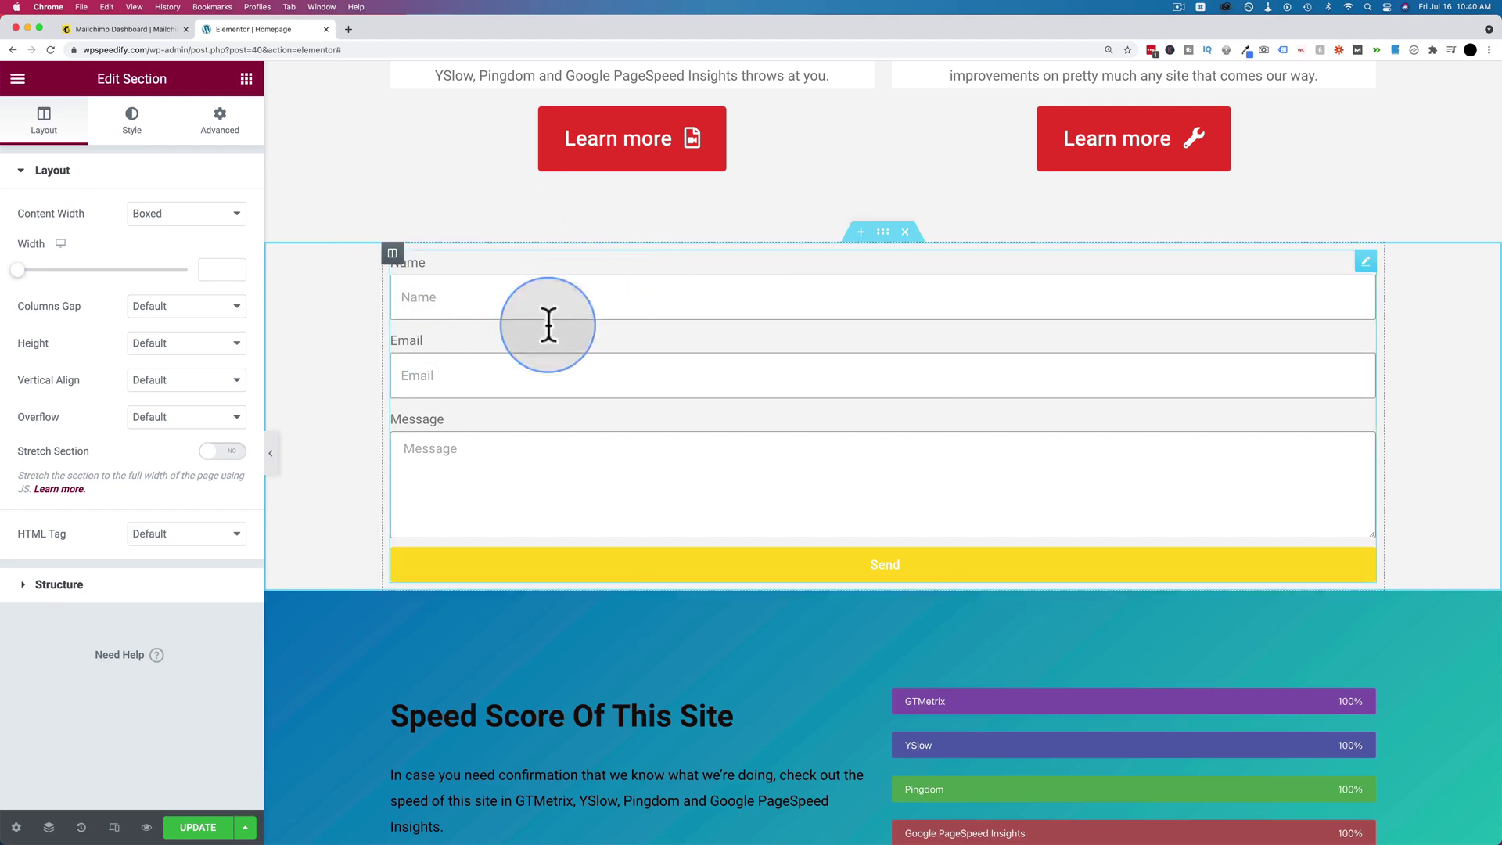
# Remove the Message field so the form keeps only Name and Email.
pyautogui.click(506, 415)
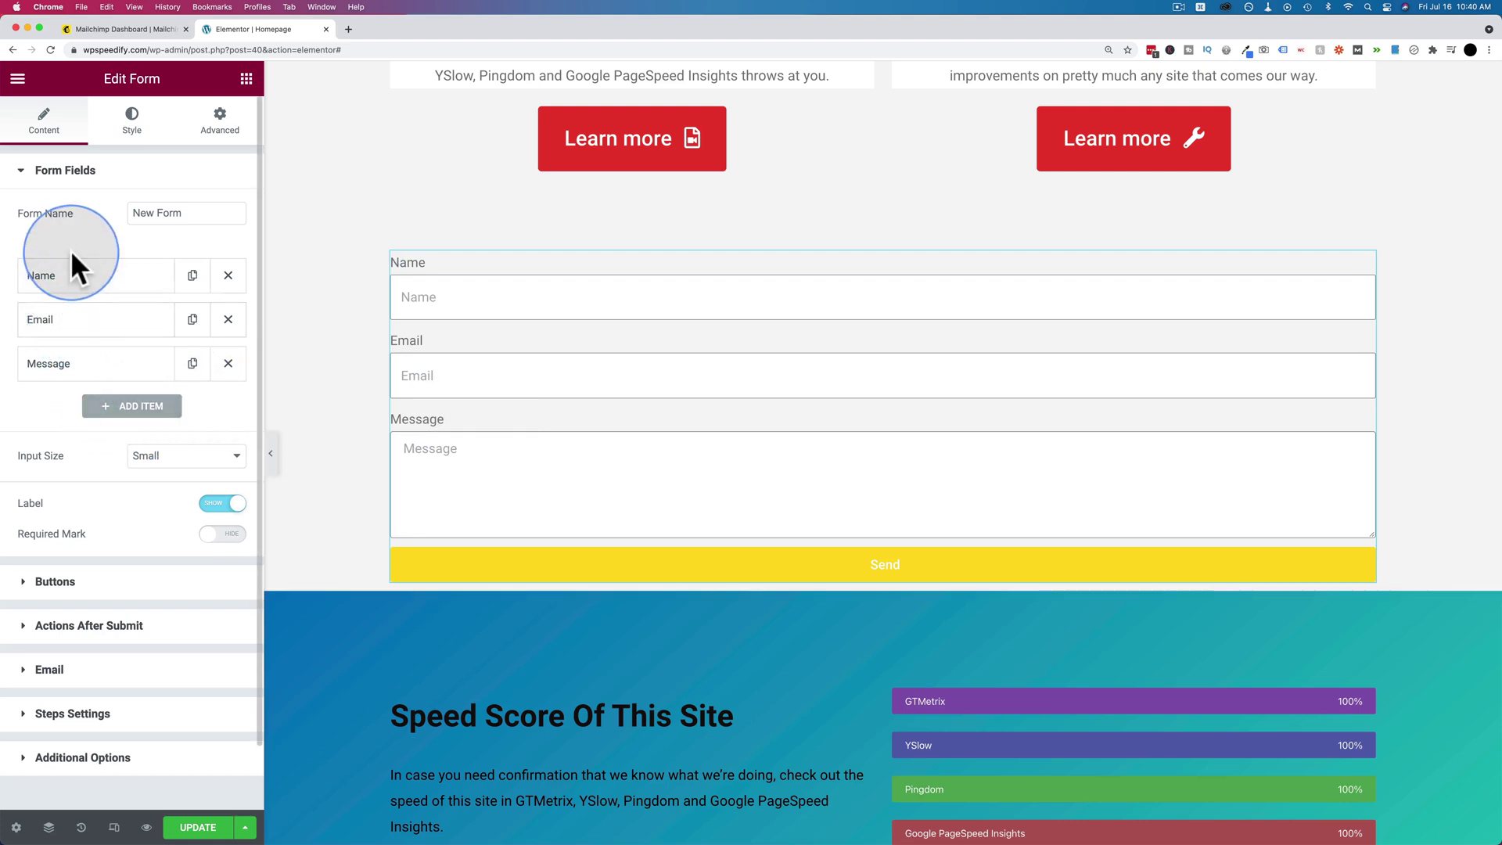
pyautogui.click(228, 363)
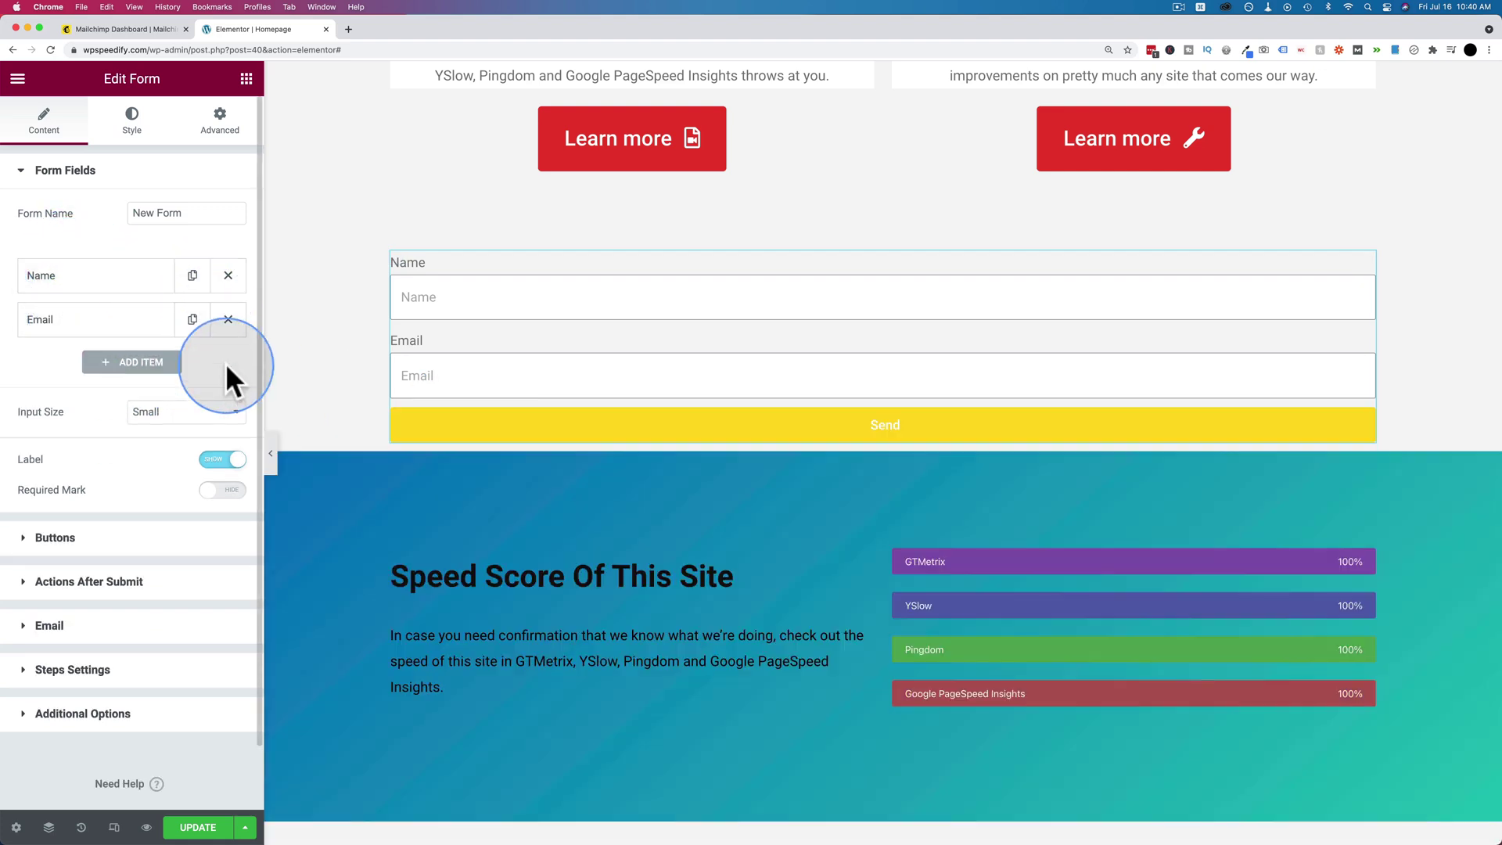
pyautogui.scroll(-1, 77, 372)
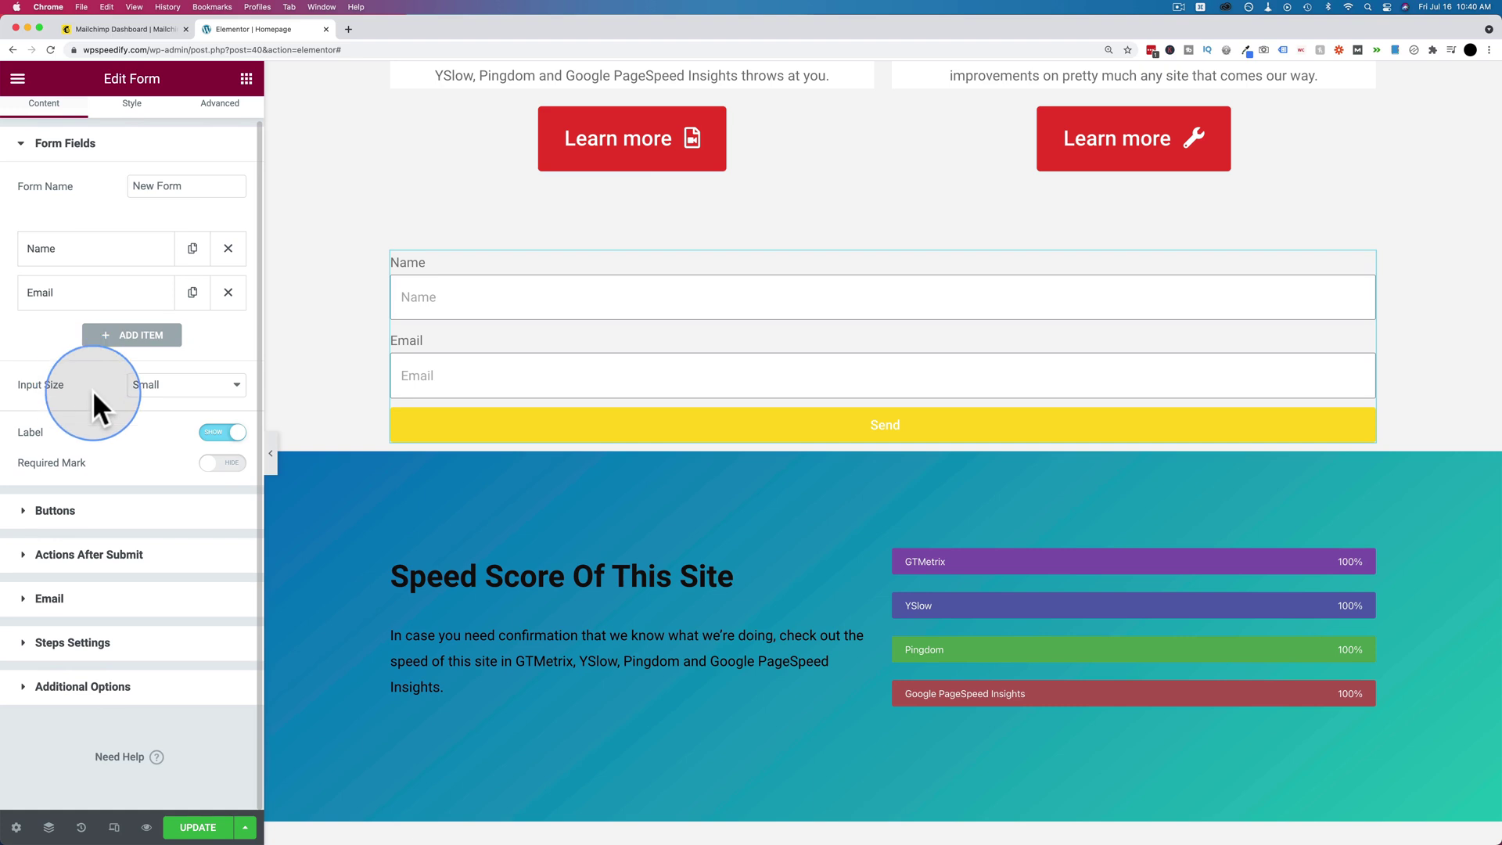
# Add MailChimp as an after-submit action and expand its connection settings.
pyautogui.click(105, 555)
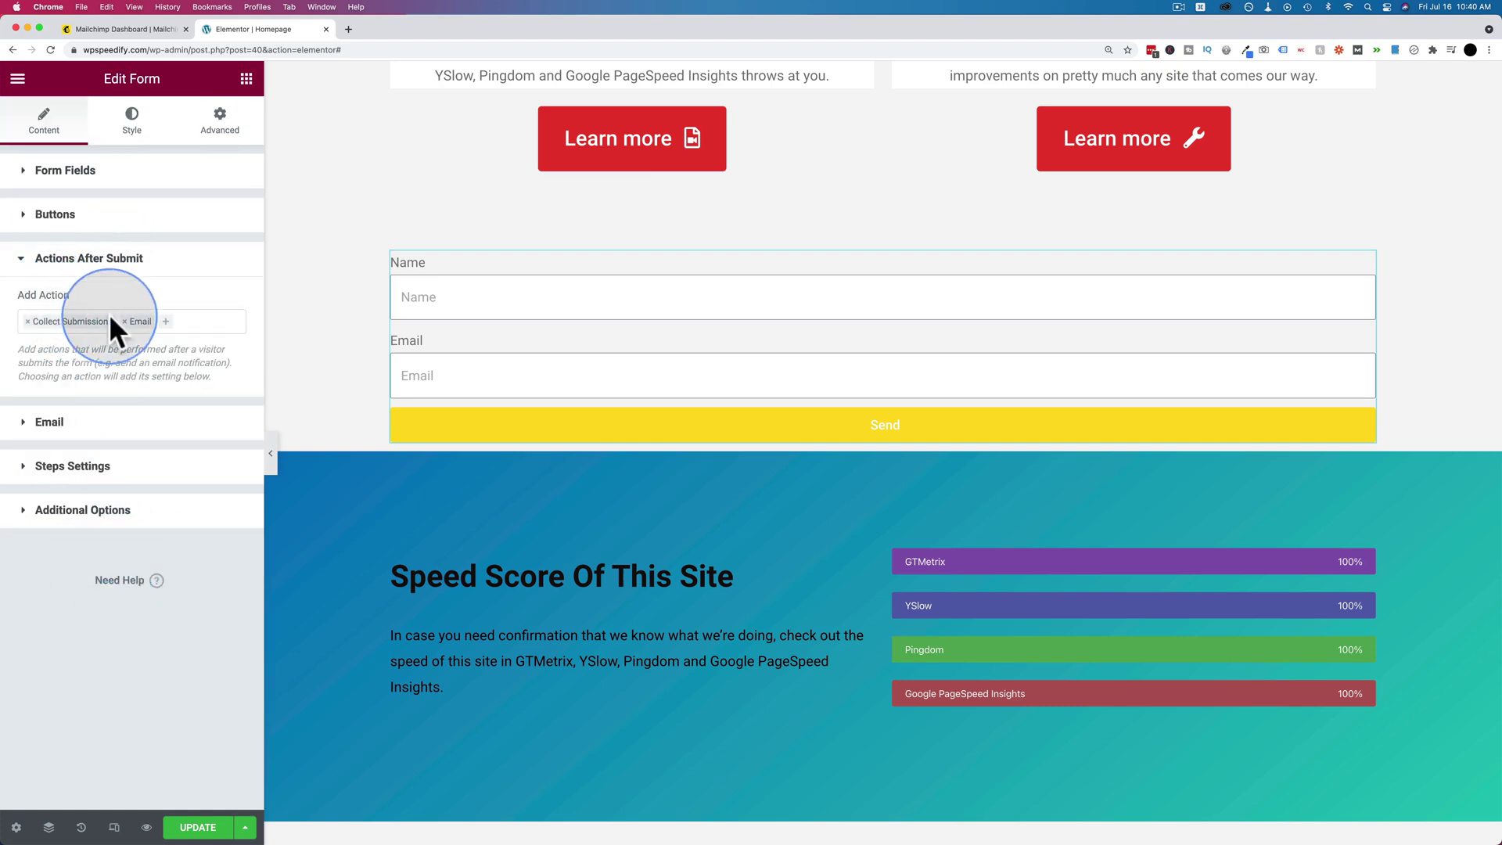
pyautogui.click(194, 321)
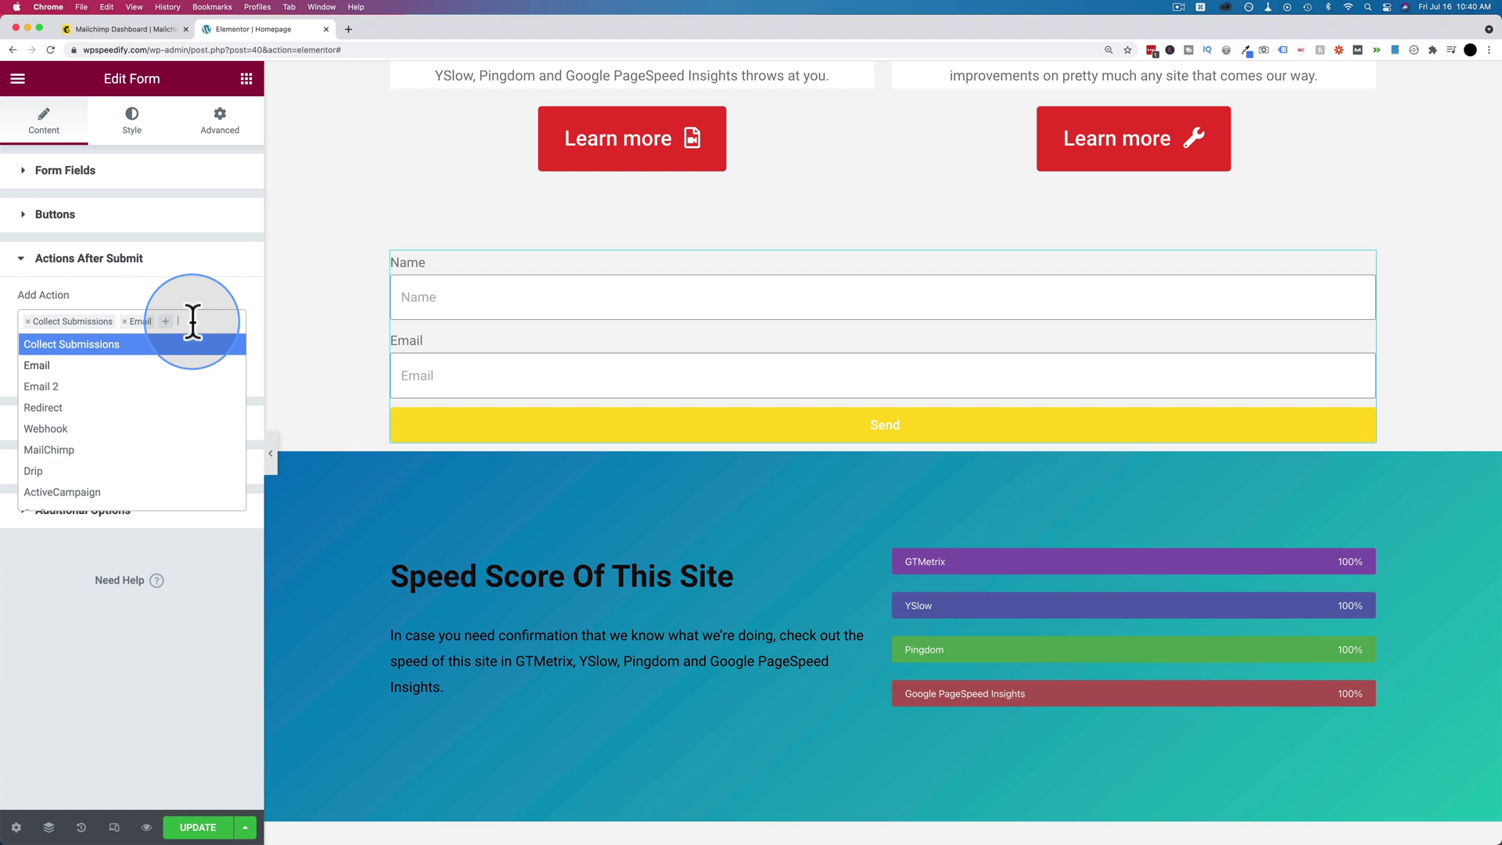
pyautogui.click(53, 450)
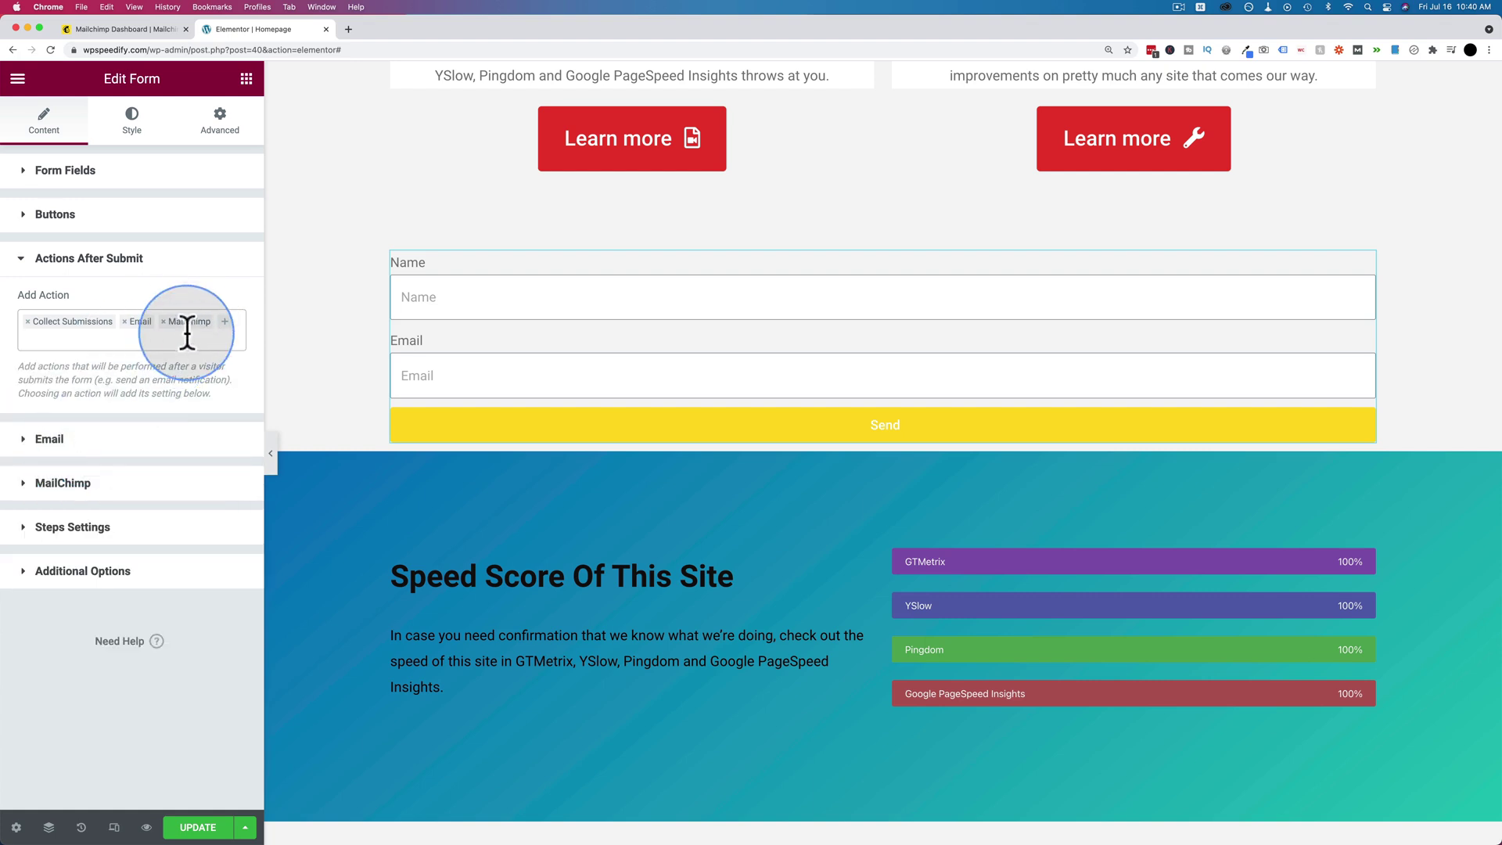
pyautogui.click(44, 488)
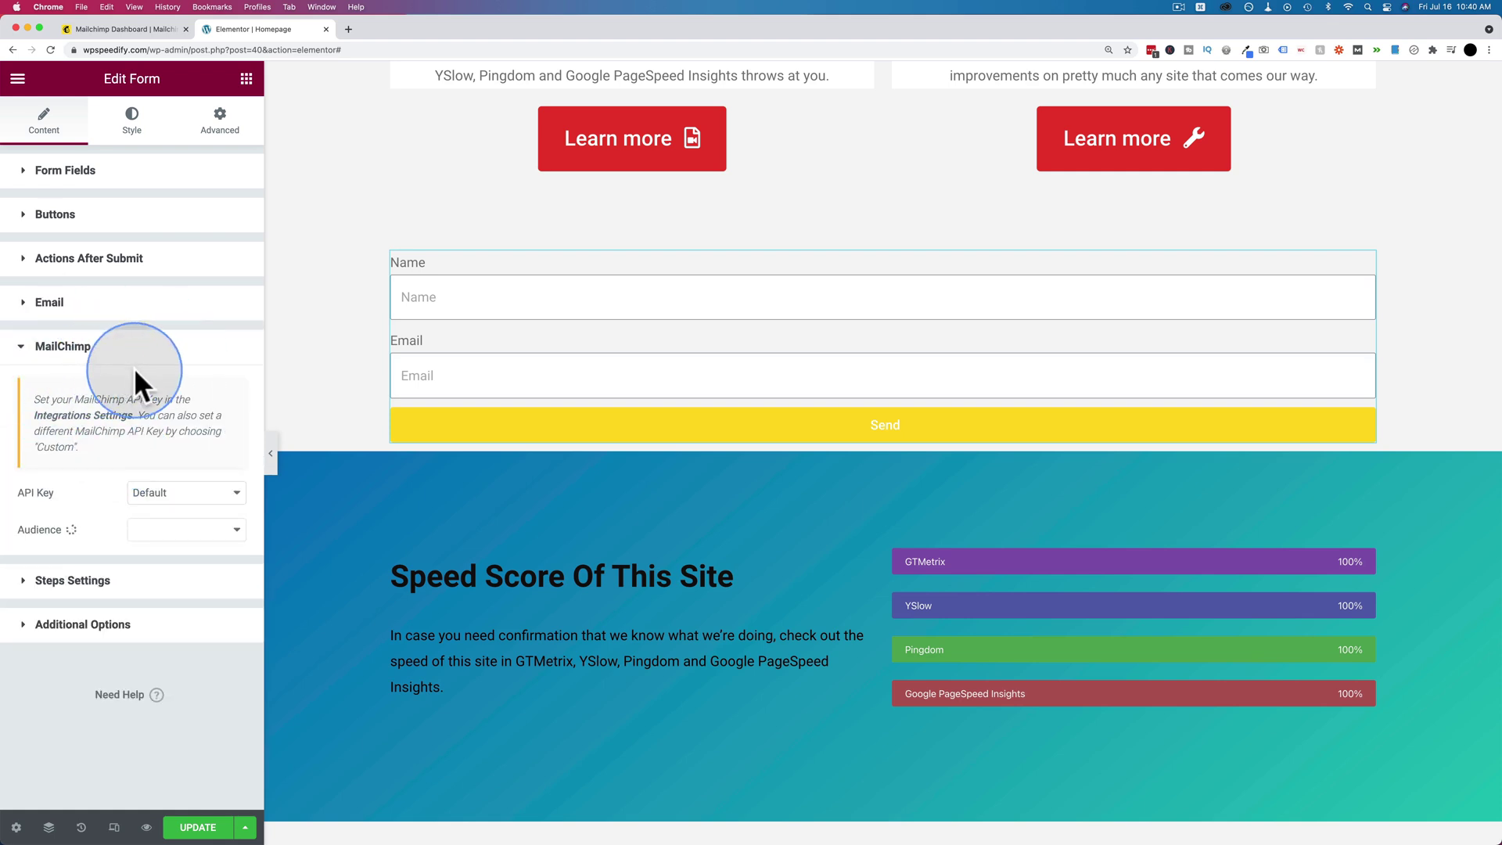
# Follow the Integrations Settings link to WordPress's Elementor integrations page.
pyautogui.click(91, 432)
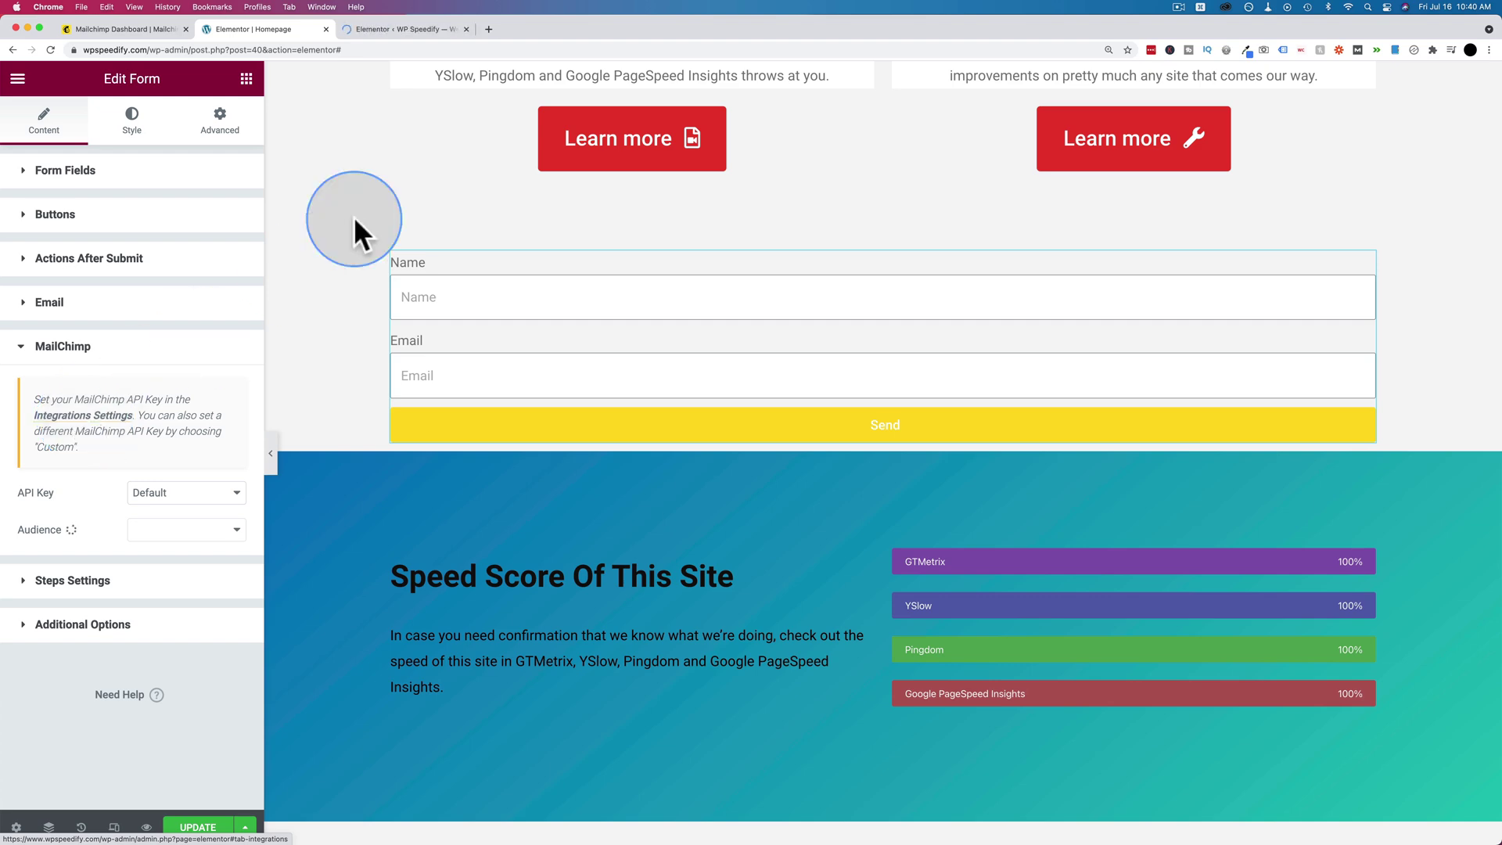
pyautogui.click(427, 29)
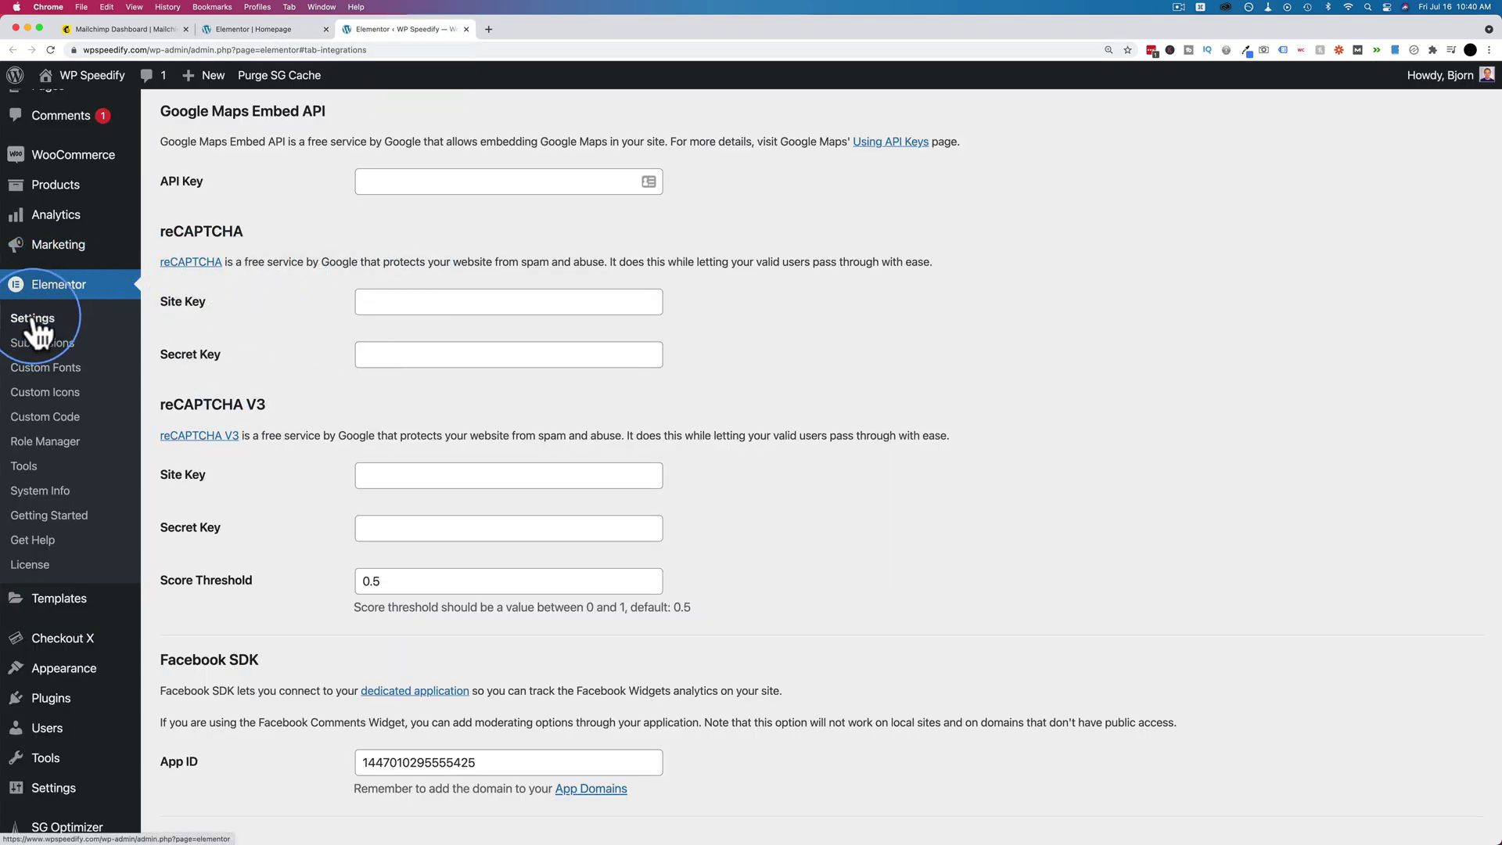
pyautogui.scroll(-3, 287, 440)
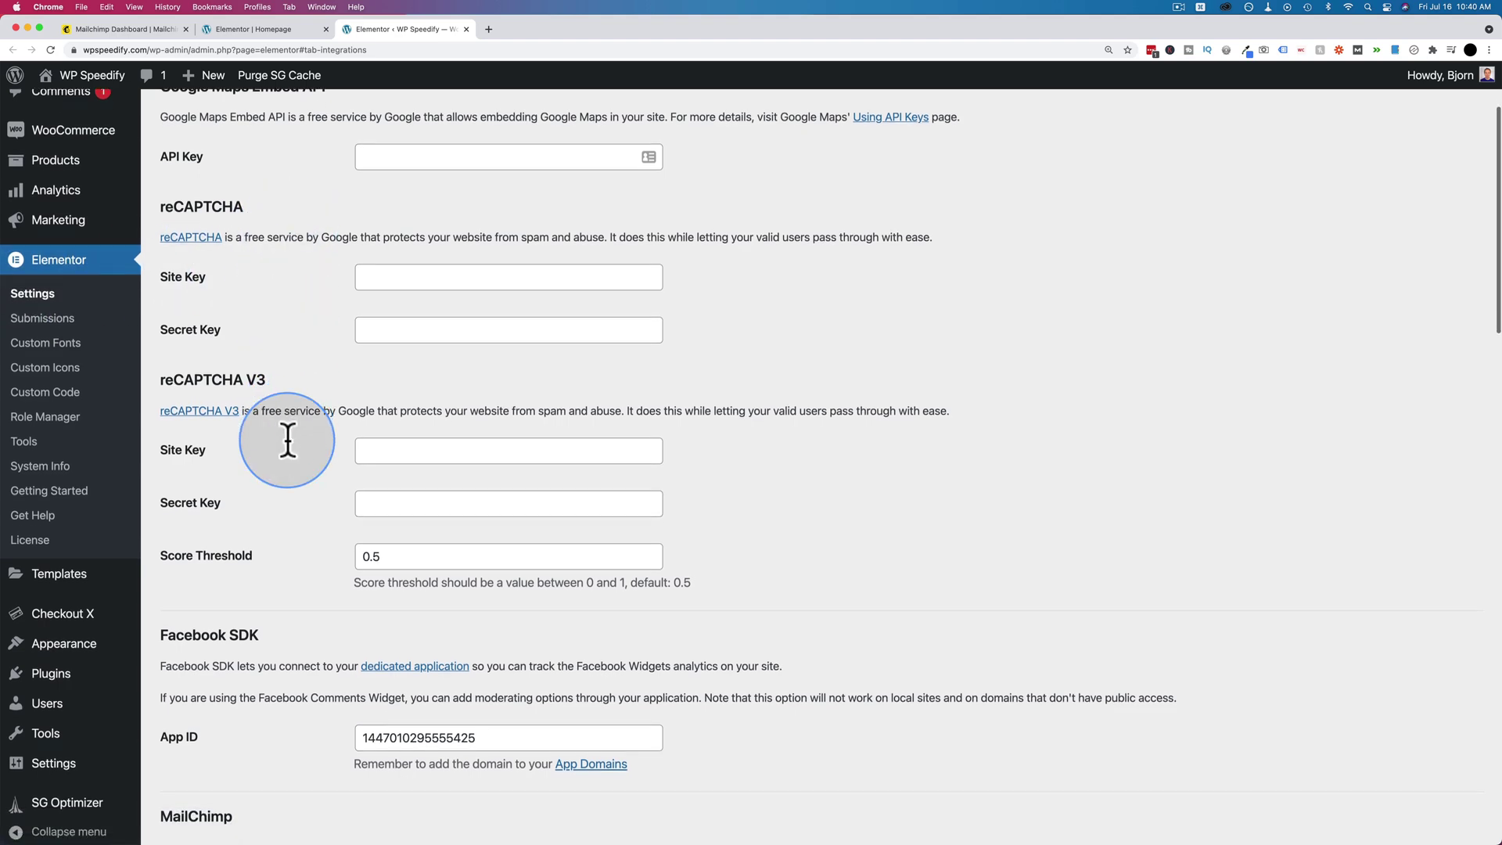
pyautogui.scroll(-3, 288, 441)
pyautogui.scroll(-3, 288, 440)
pyautogui.scroll(-2, 288, 440)
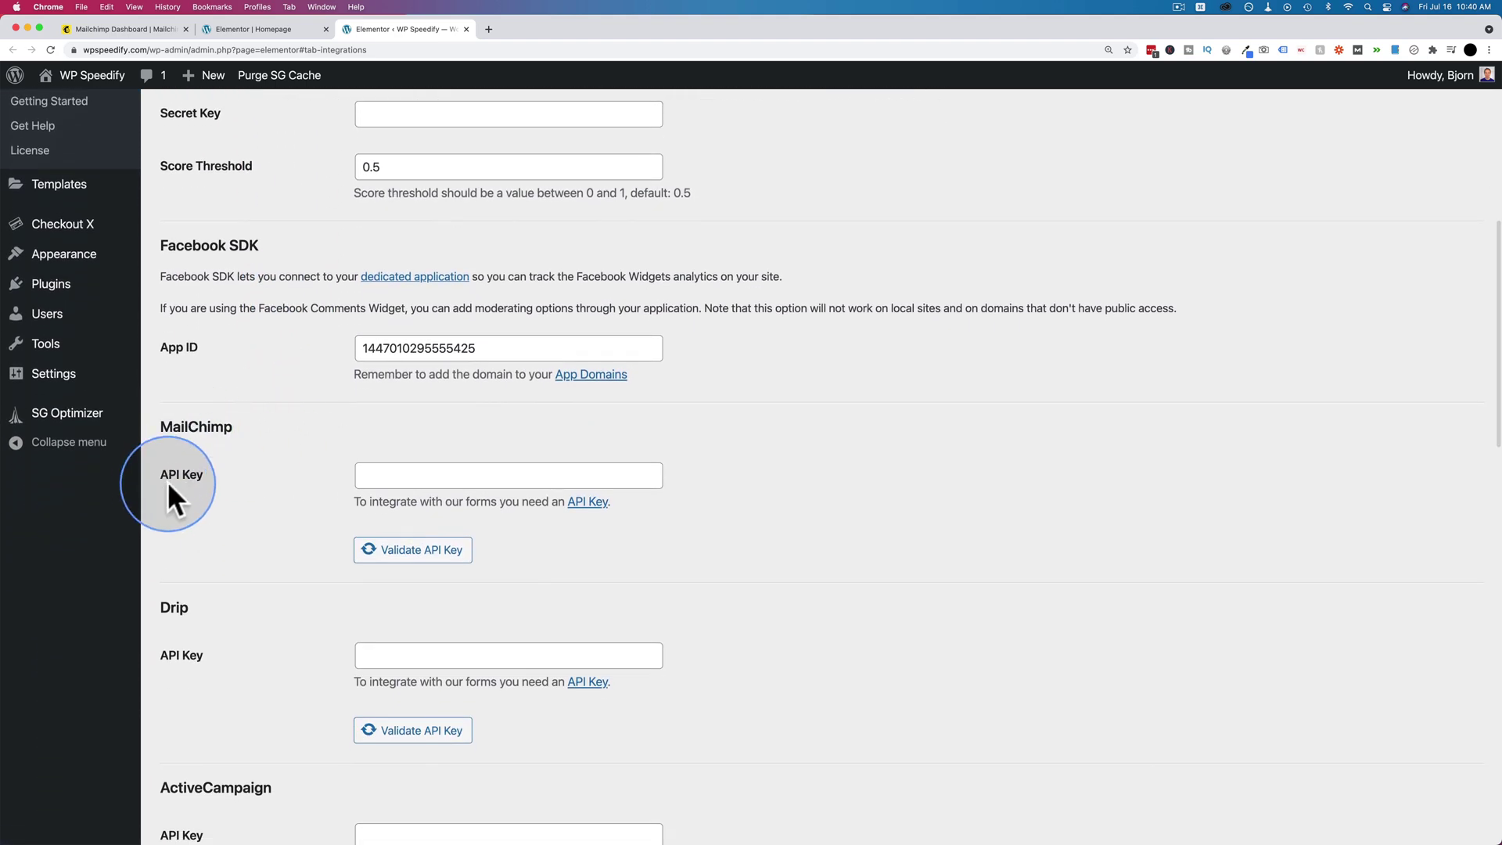
# In Mailchimp, go to Profile > Extras > API keys to list the existing keys.
pyautogui.click(120, 29)
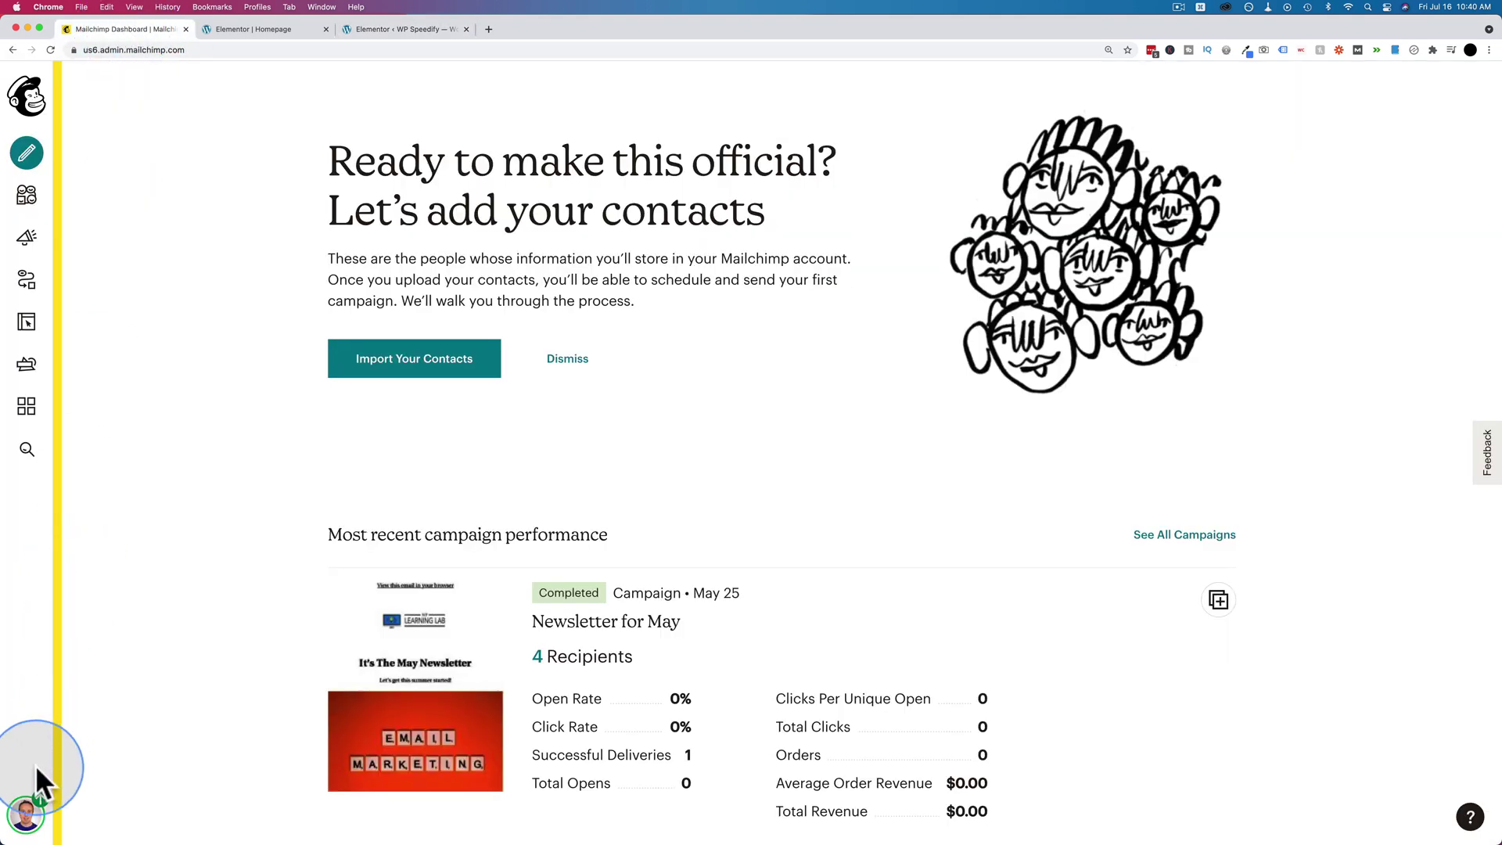
pyautogui.click(28, 814)
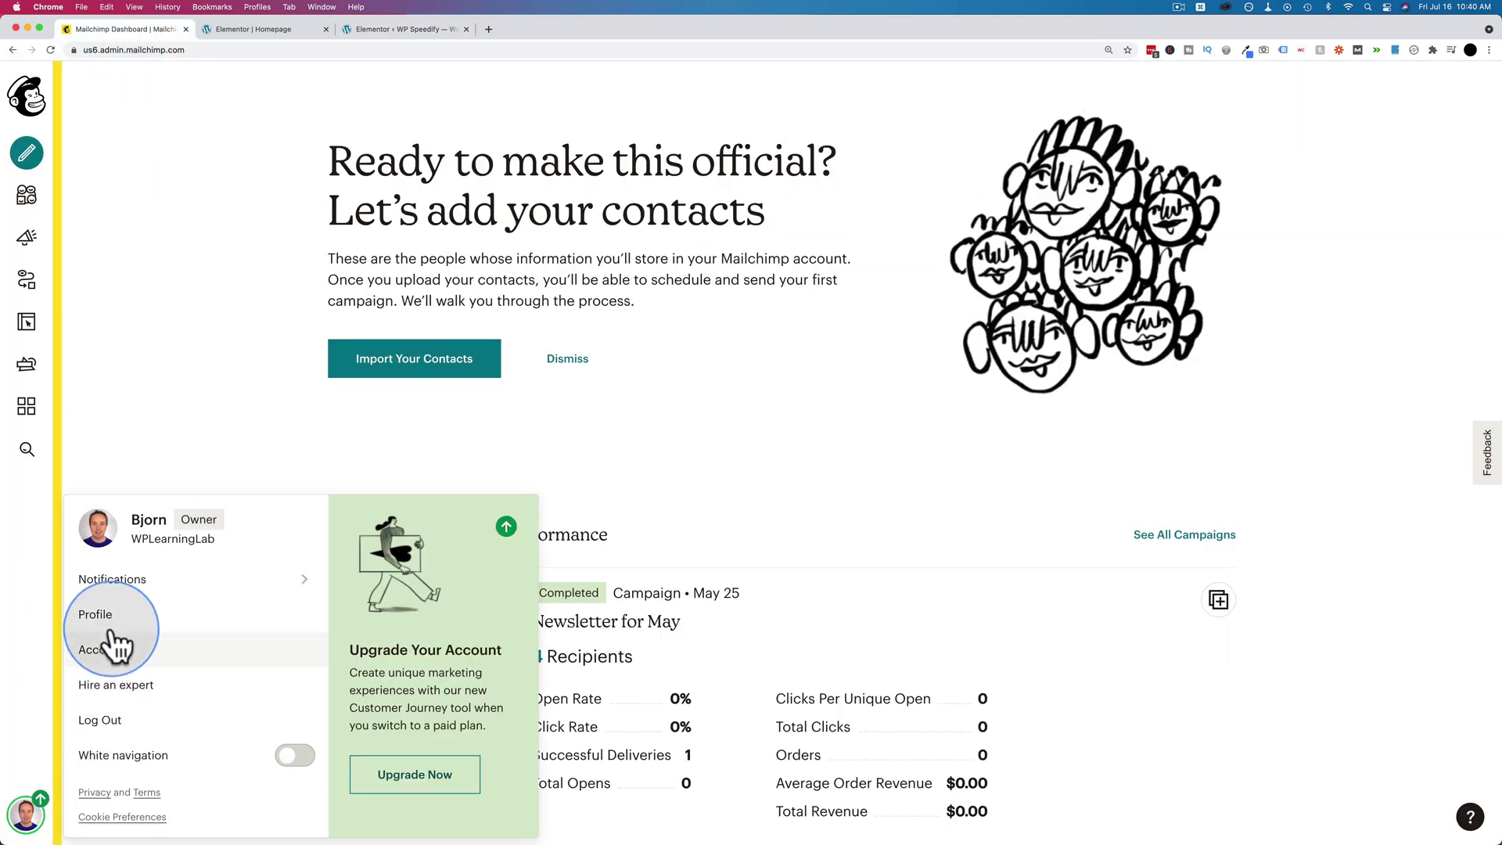
pyautogui.click(95, 613)
pyautogui.click(535, 214)
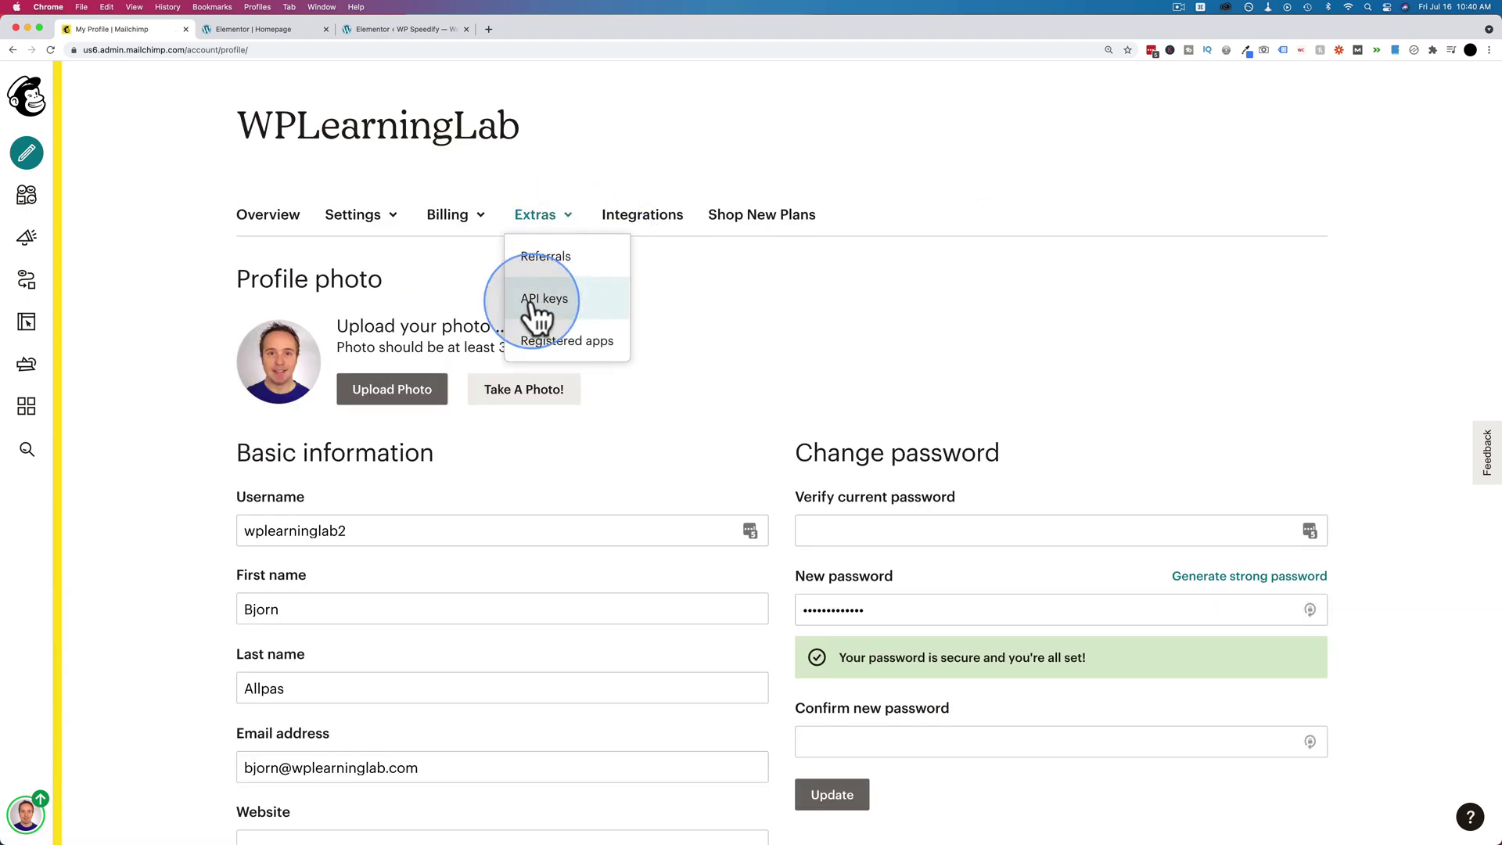
pyautogui.click(542, 299)
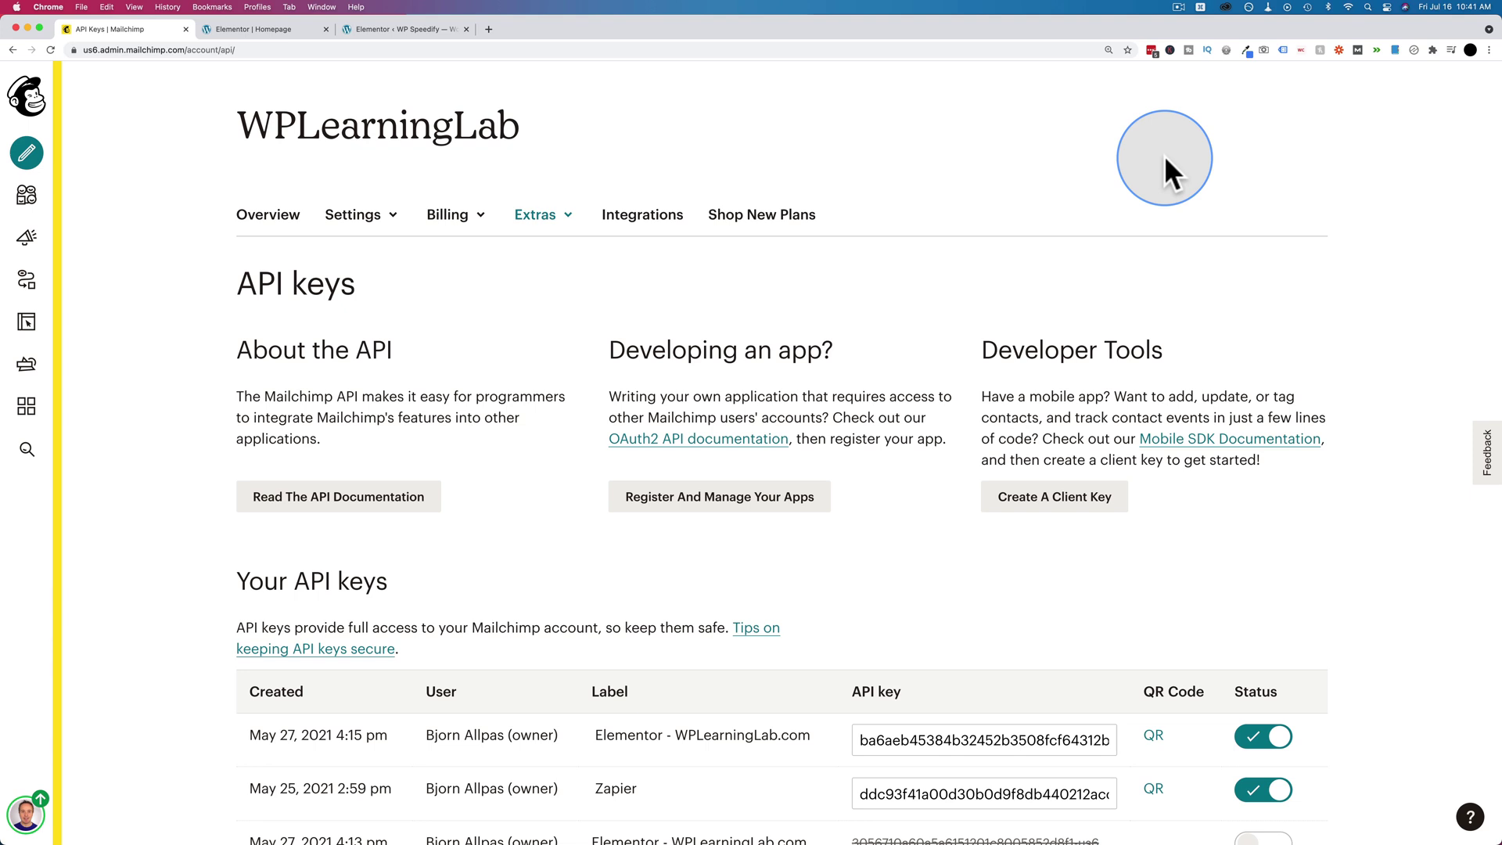
# Create a new Mailchimp API key labelled Elementor Integration.
pyautogui.click(566, 223)
pyautogui.click(747, 287)
pyautogui.scroll(-8, 748, 286)
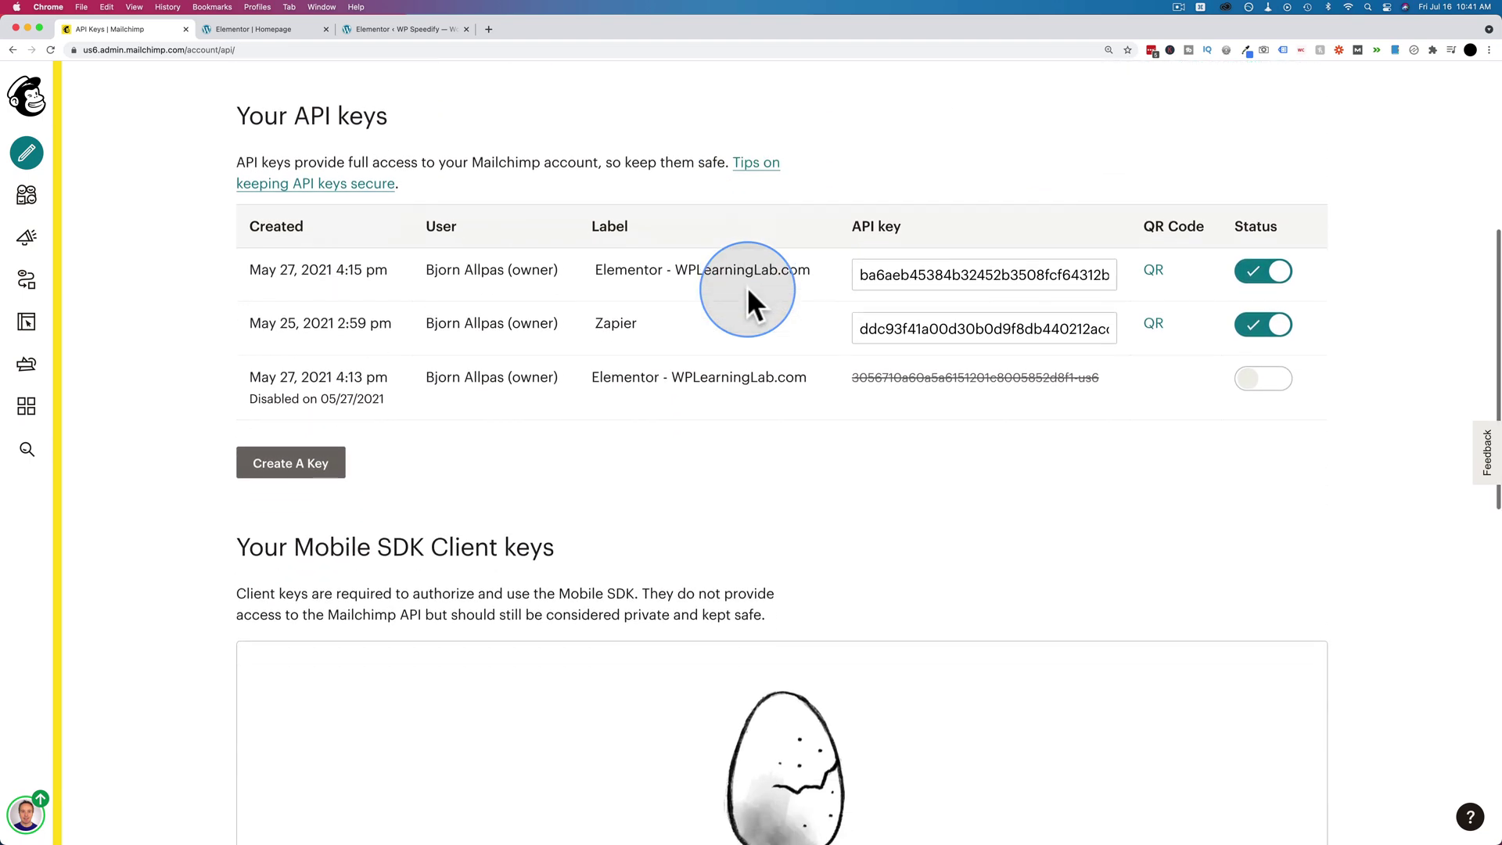
pyautogui.scroll(1, 748, 286)
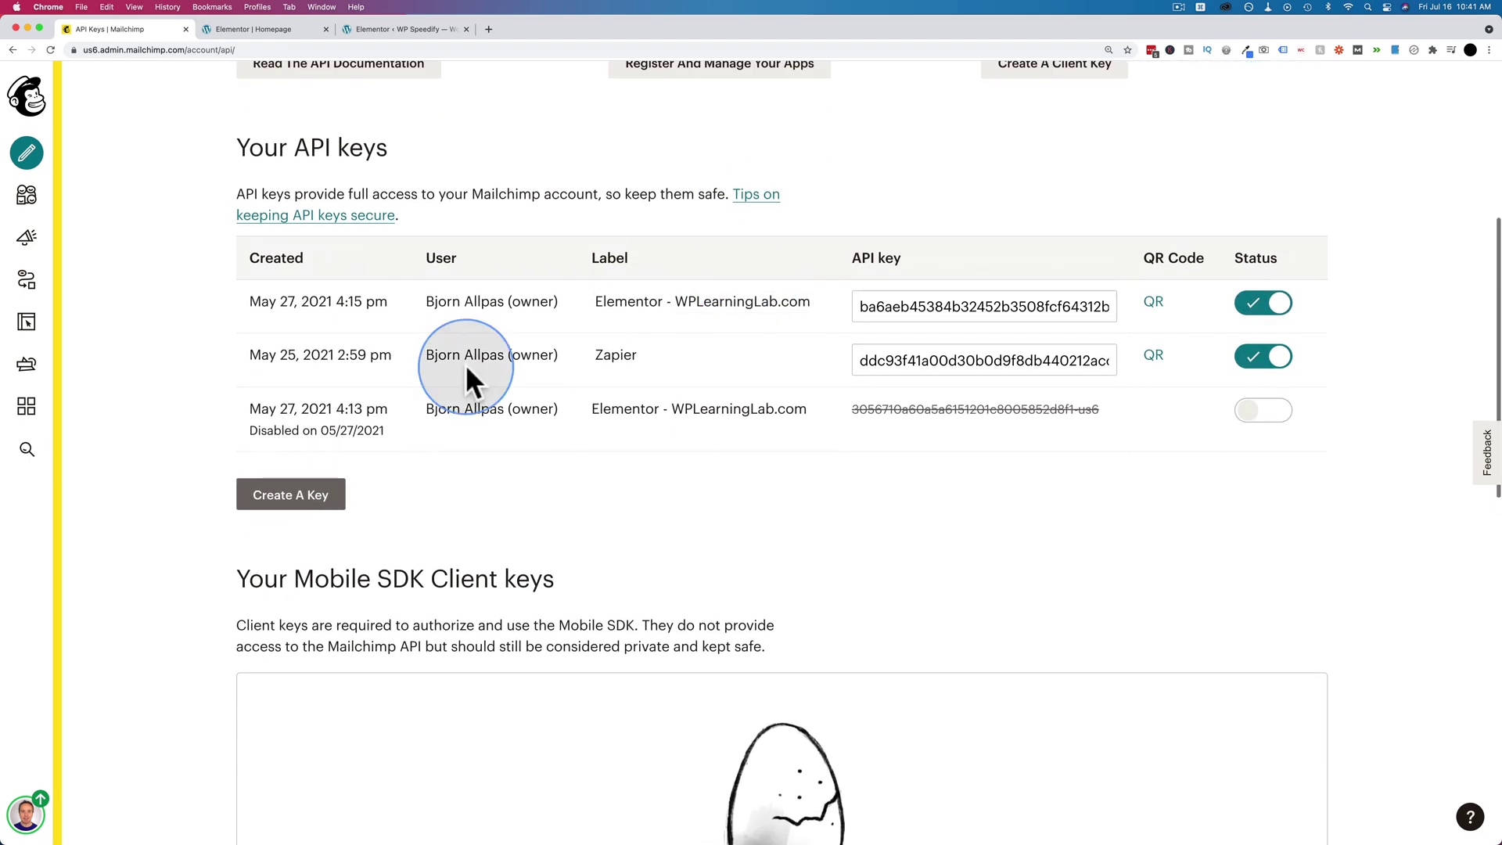
pyautogui.click(295, 499)
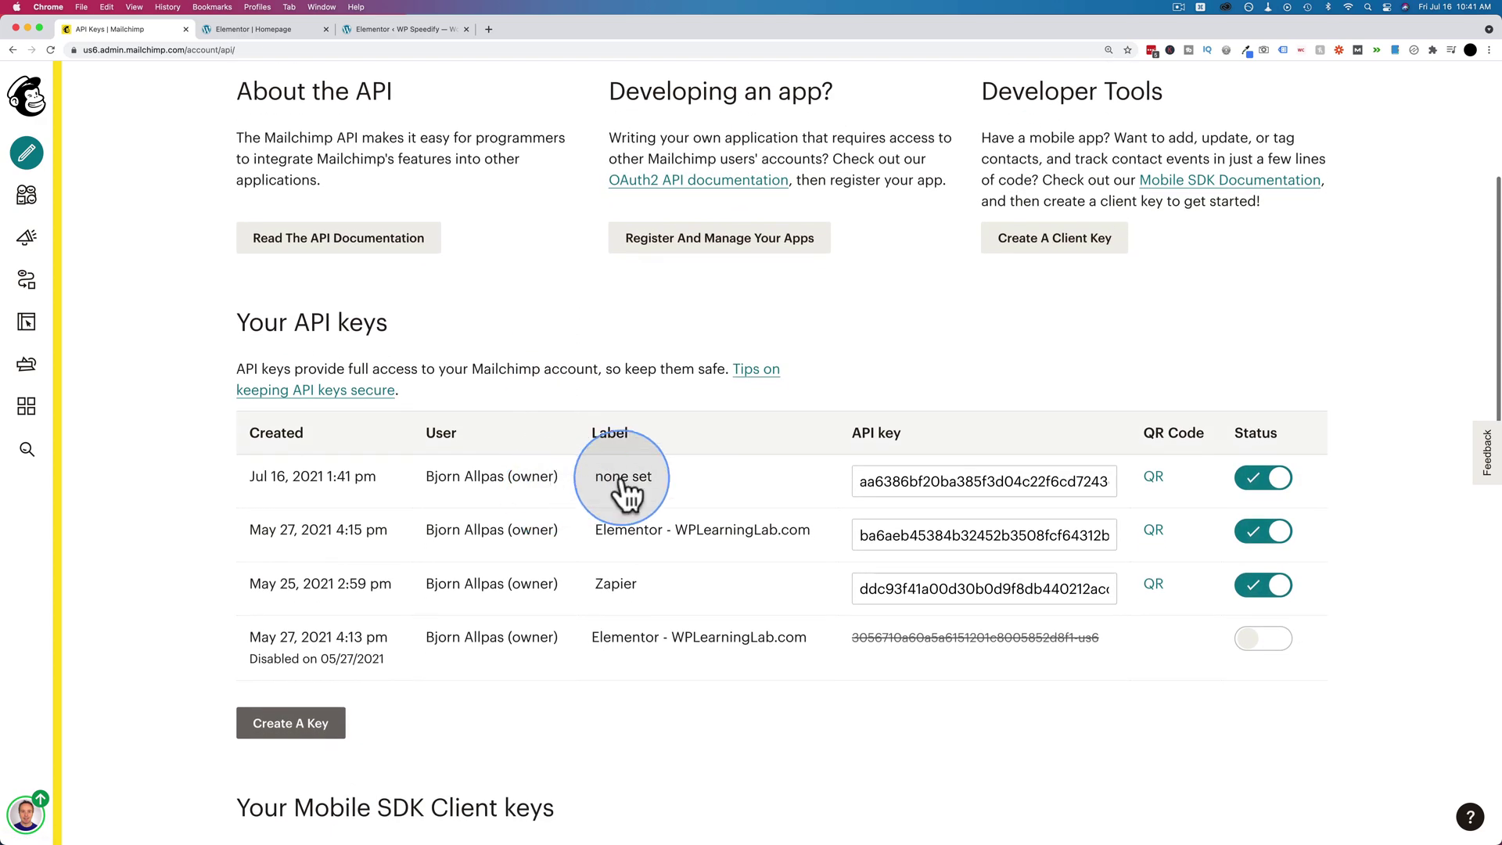
pyautogui.click(623, 477)
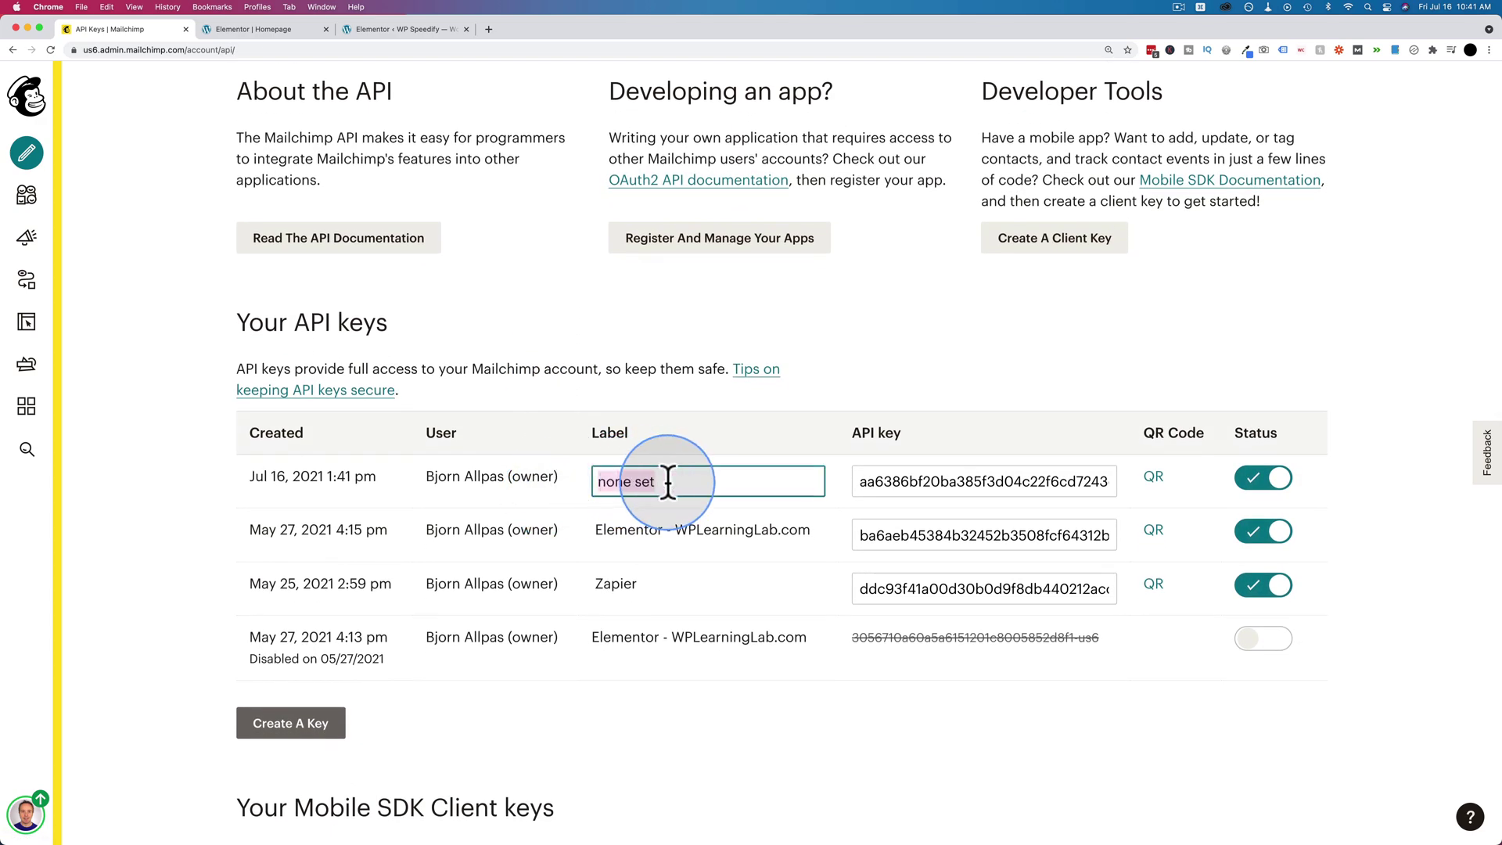
pyautogui.write('Elementor Integration')
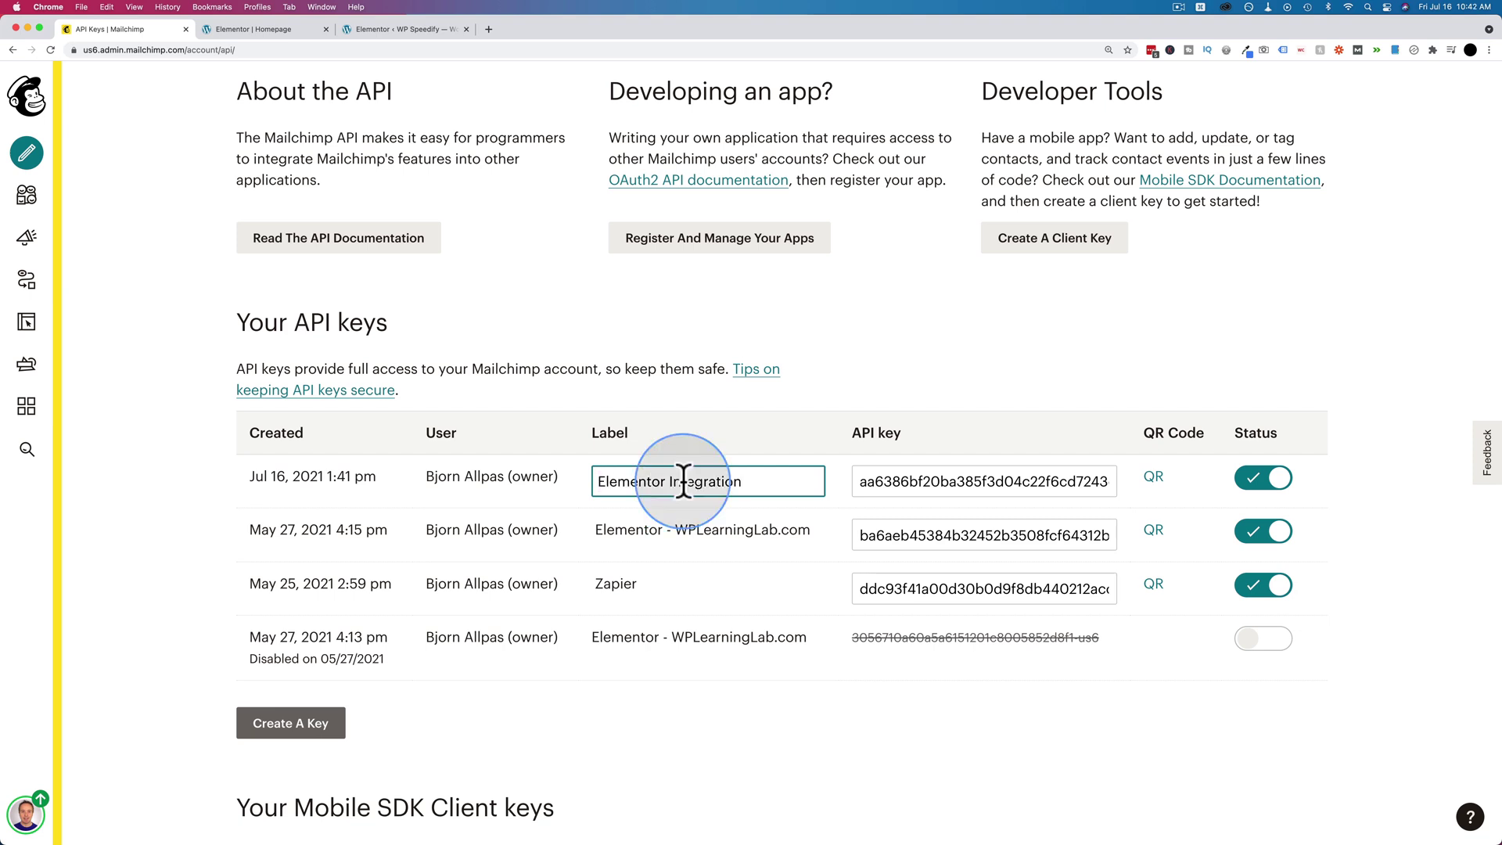
pyautogui.click(868, 482)
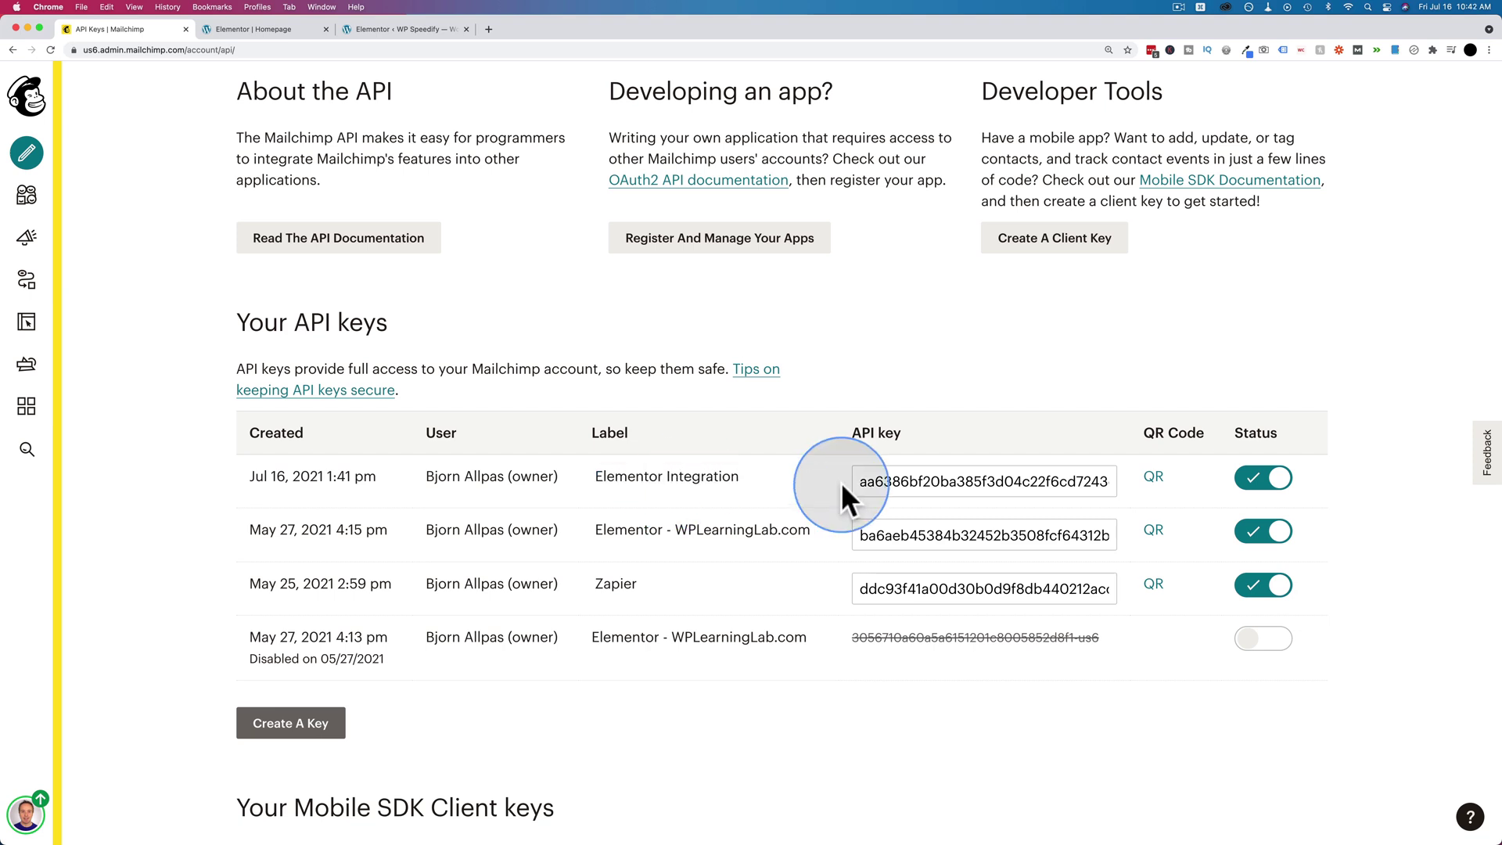
# Copy the new API key and return to the WordPress integrations page.
pyautogui.rightClick(940, 477)
pyautogui.click(968, 596)
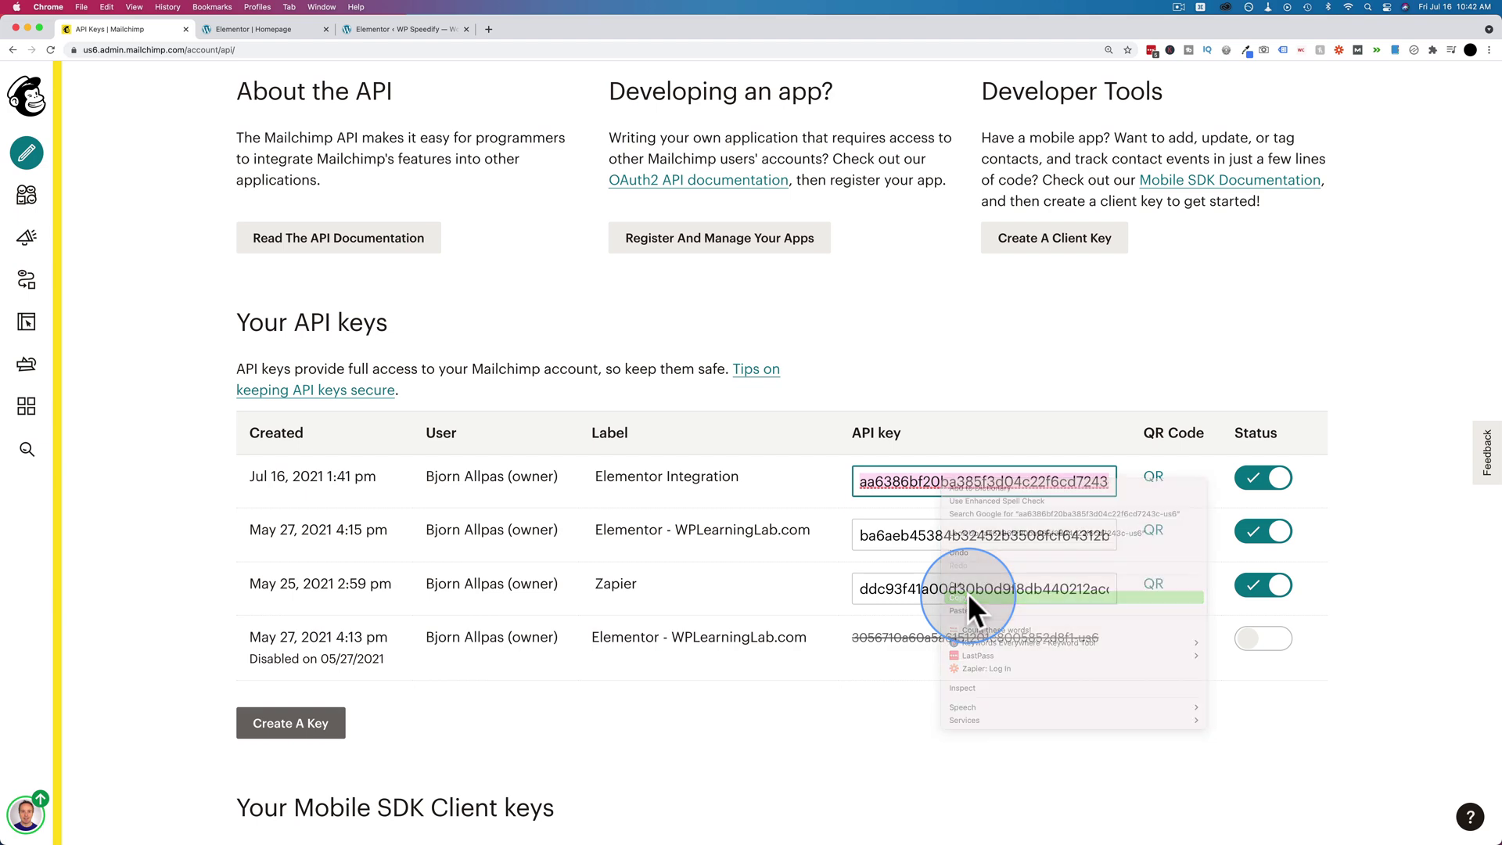
pyautogui.click(399, 28)
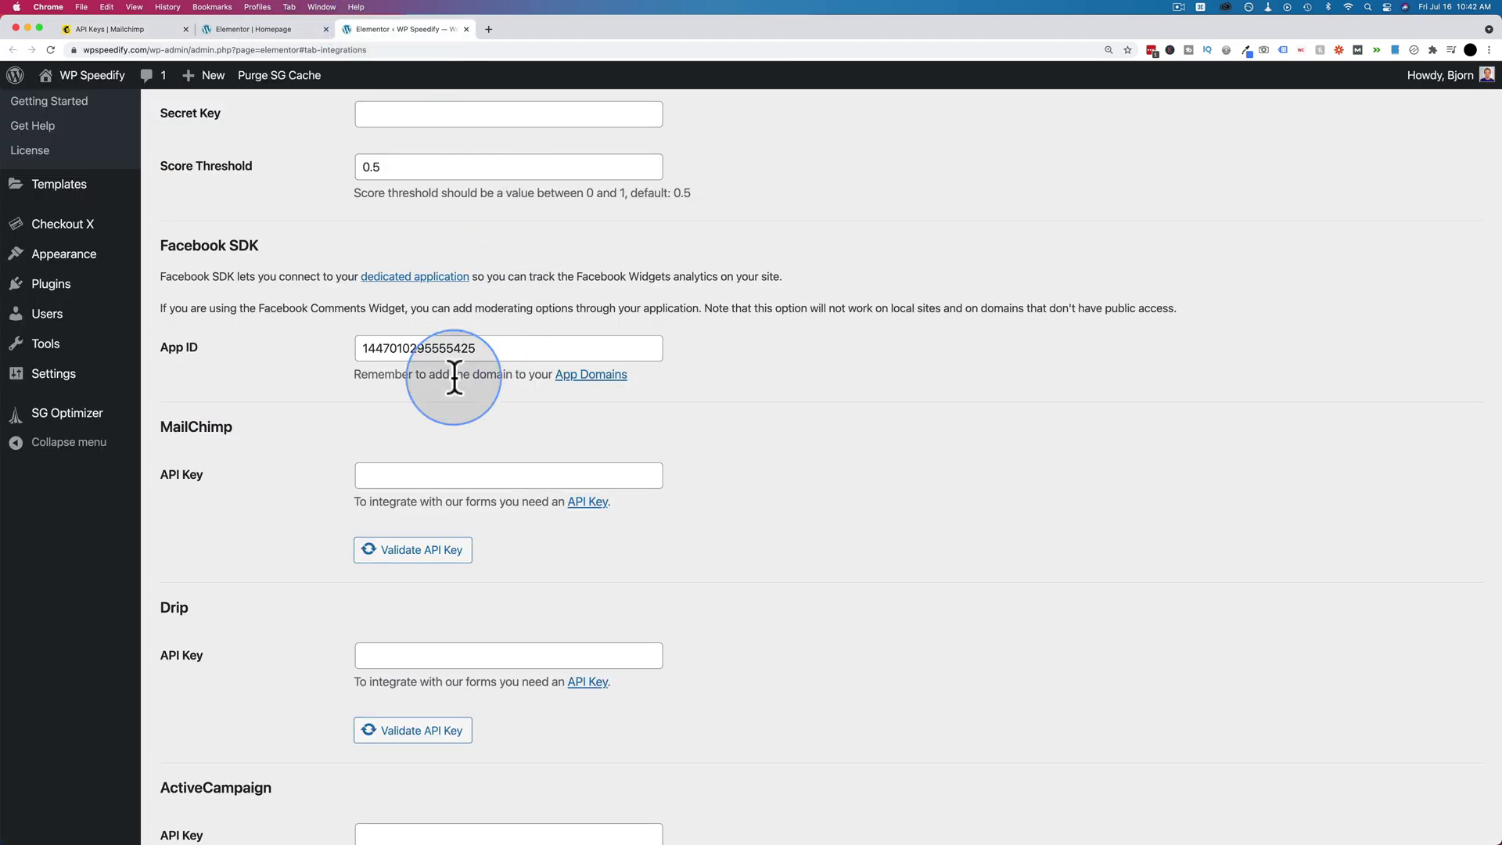
# Paste the Mailchimp API key into the integration settings, save changes and return to the homepage editor.
pyautogui.rightClick(381, 475)
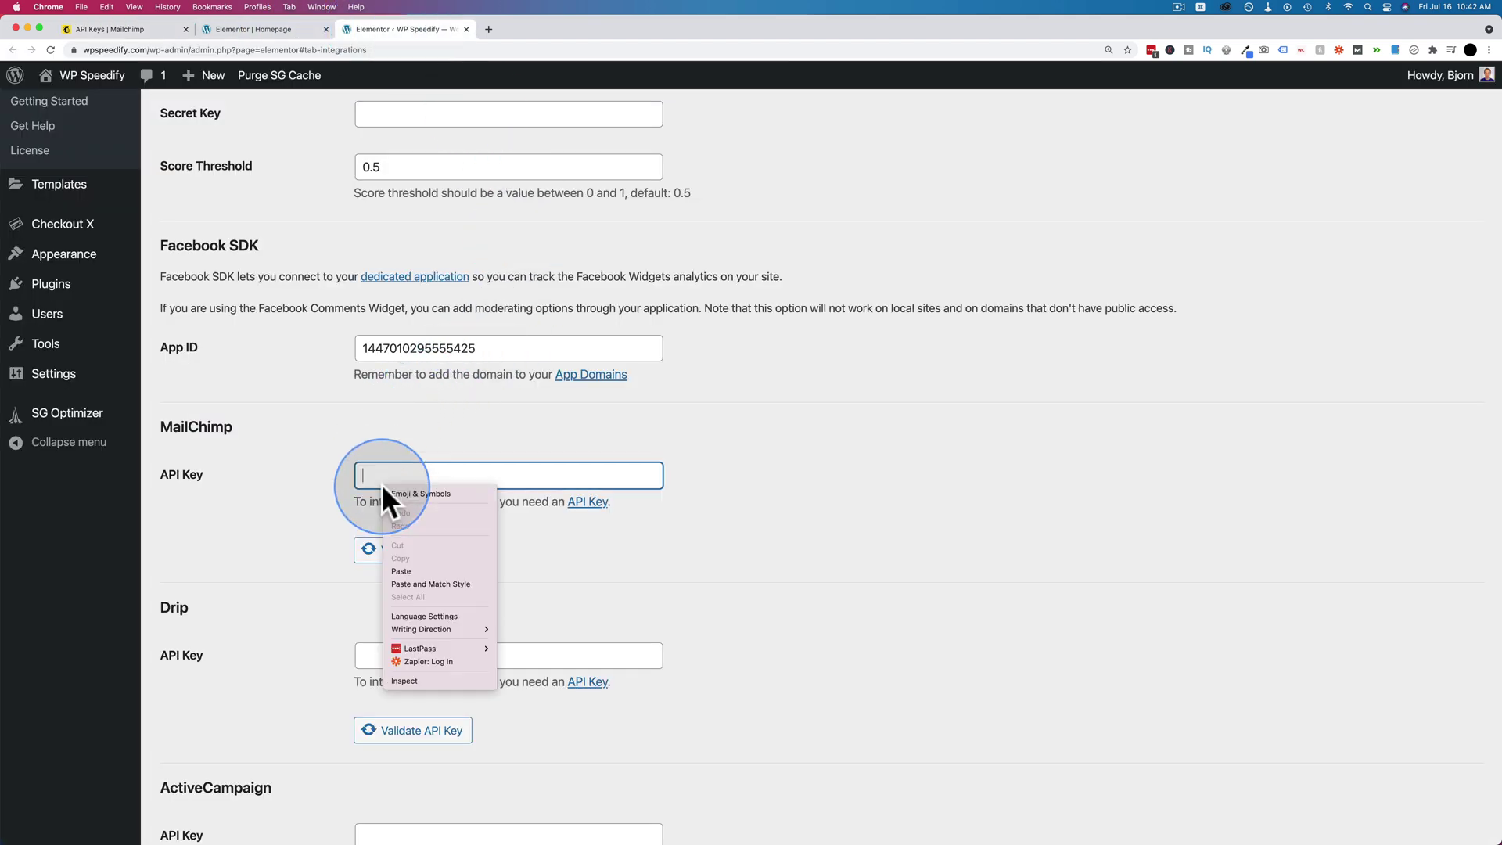
pyautogui.click(419, 571)
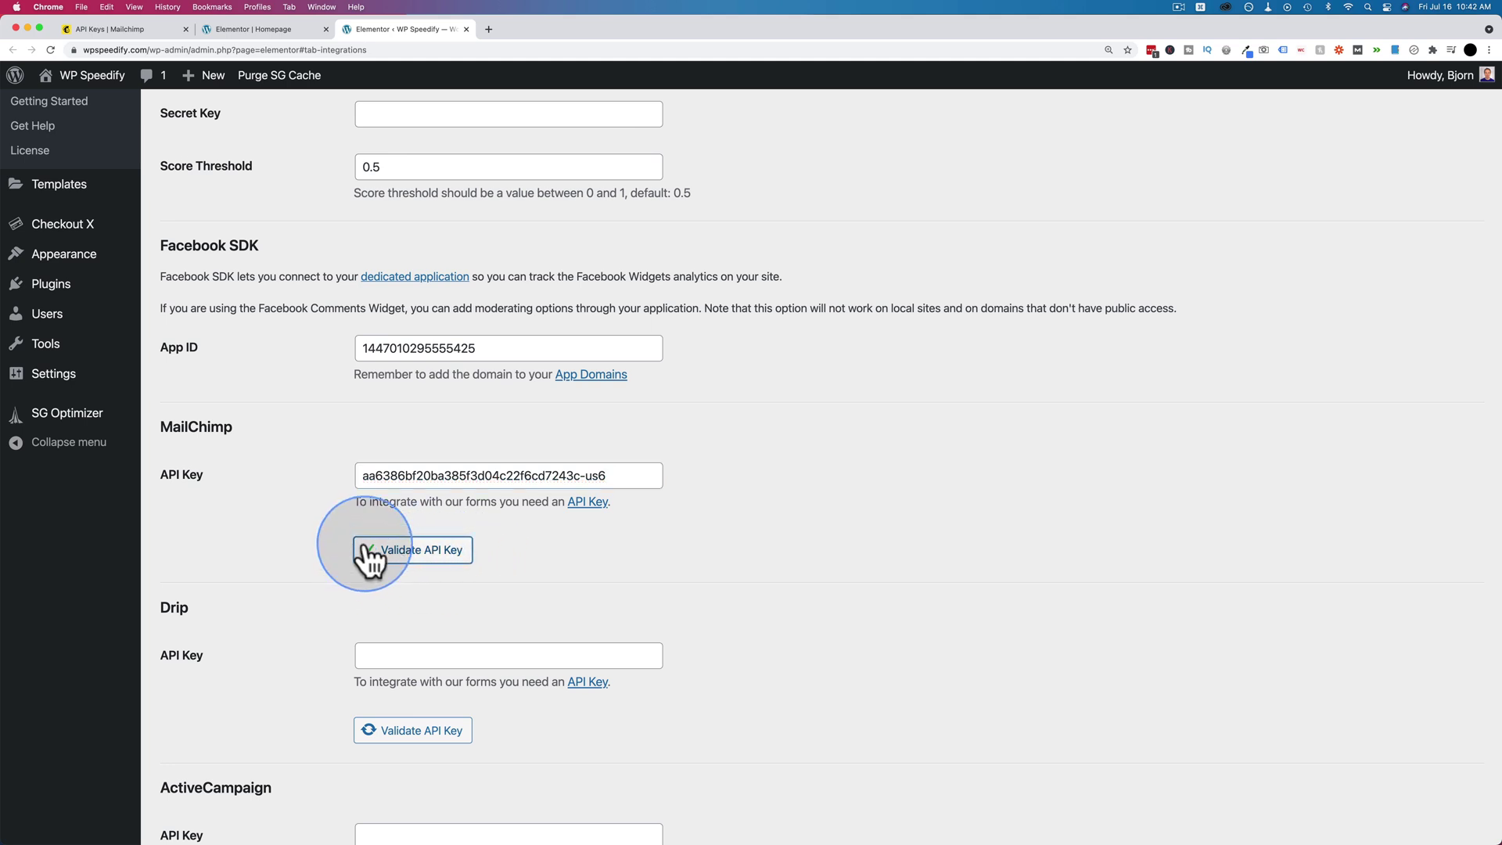
pyautogui.scroll(-5, 313, 574)
pyautogui.scroll(-5, 313, 574)
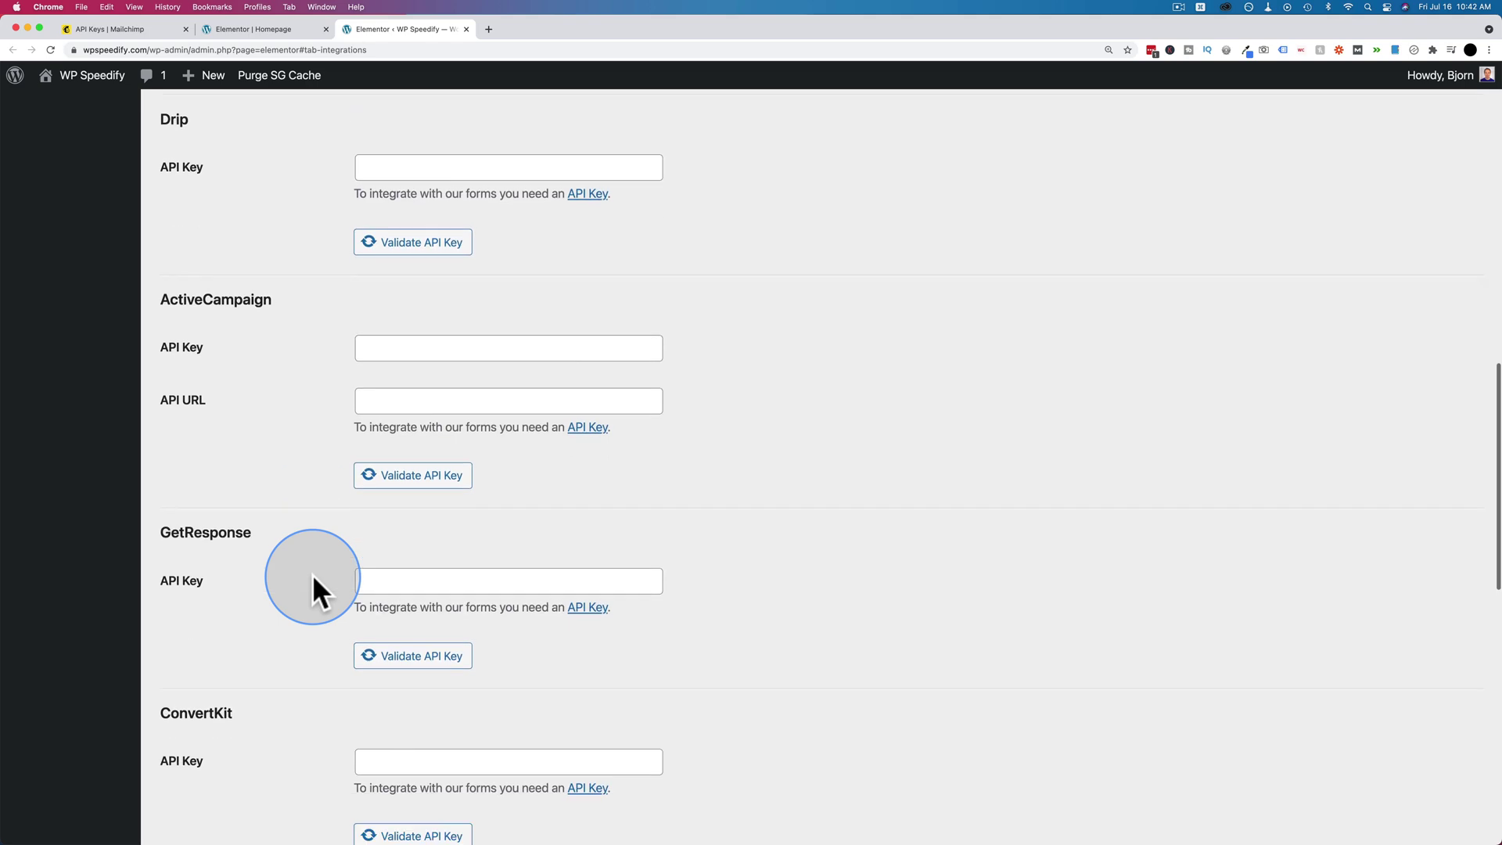
pyautogui.scroll(-5, 312, 574)
pyautogui.scroll(-5, 312, 574)
pyautogui.click(197, 663)
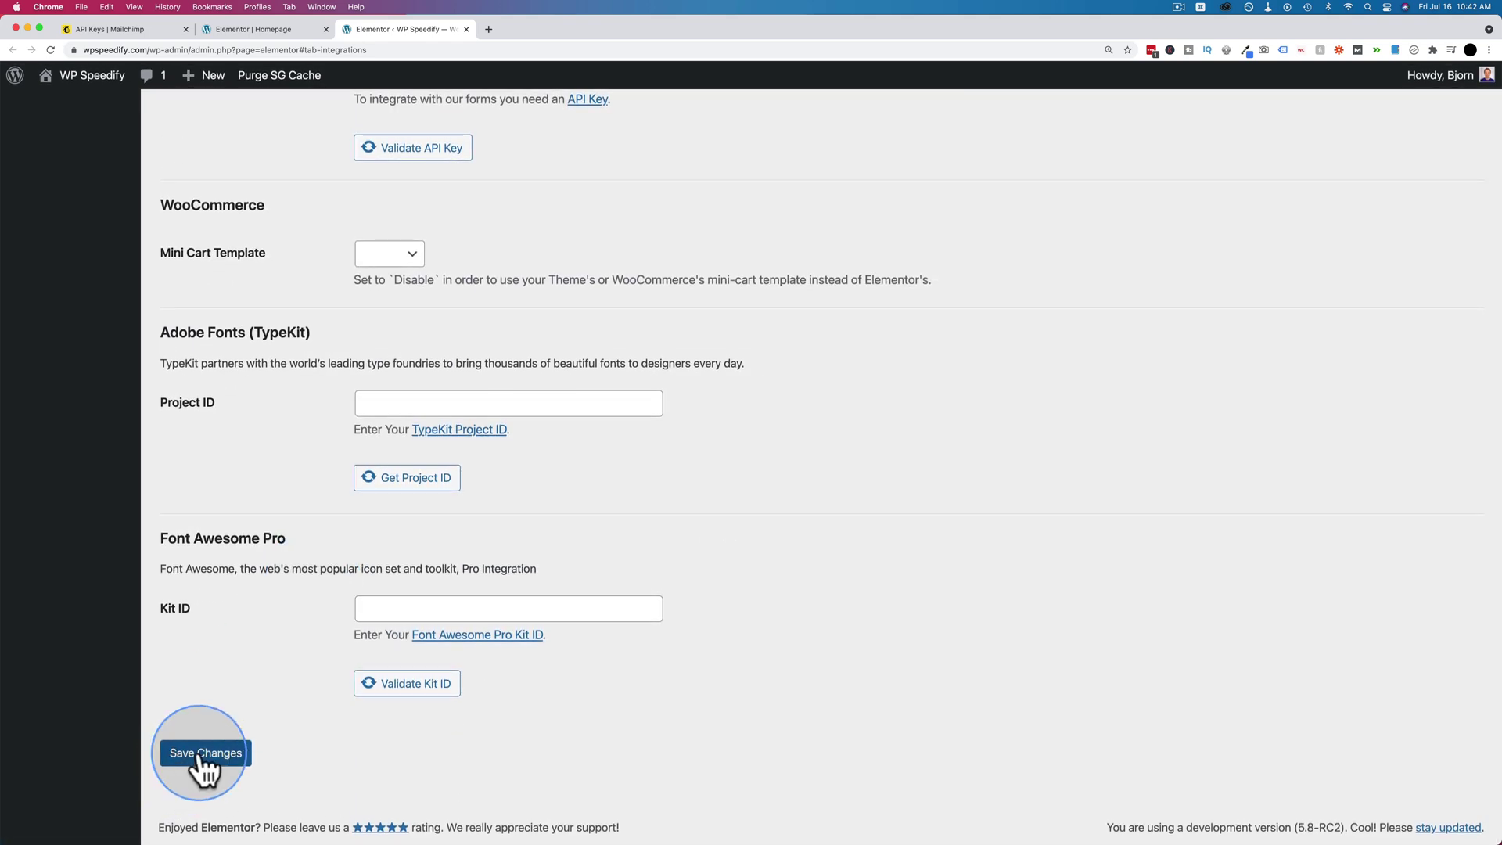
pyautogui.click(246, 28)
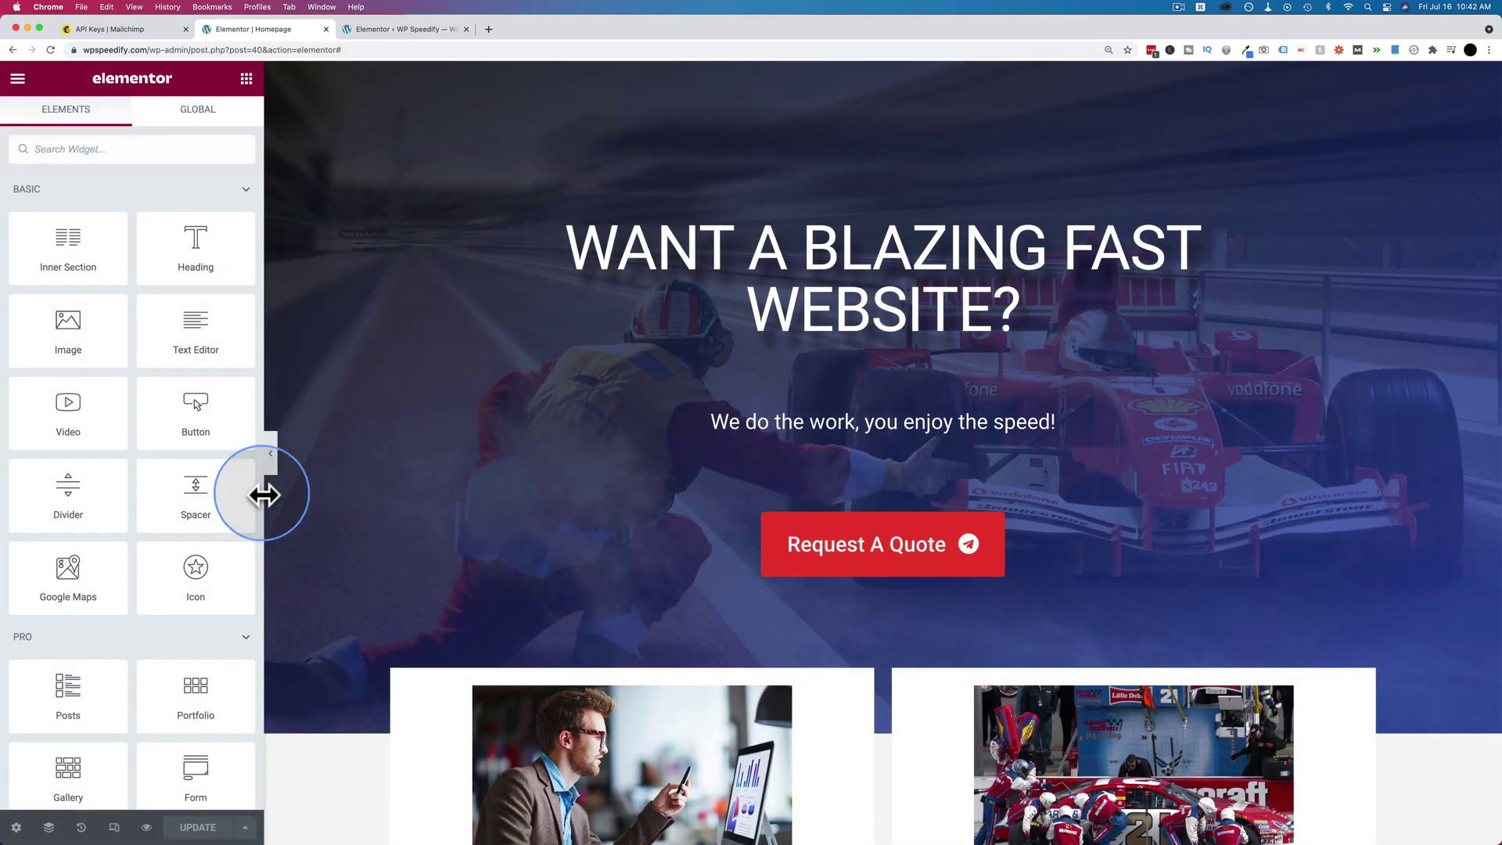
pyautogui.scroll(-5, 551, 511)
pyautogui.scroll(-5, 552, 510)
pyautogui.scroll(-5, 551, 510)
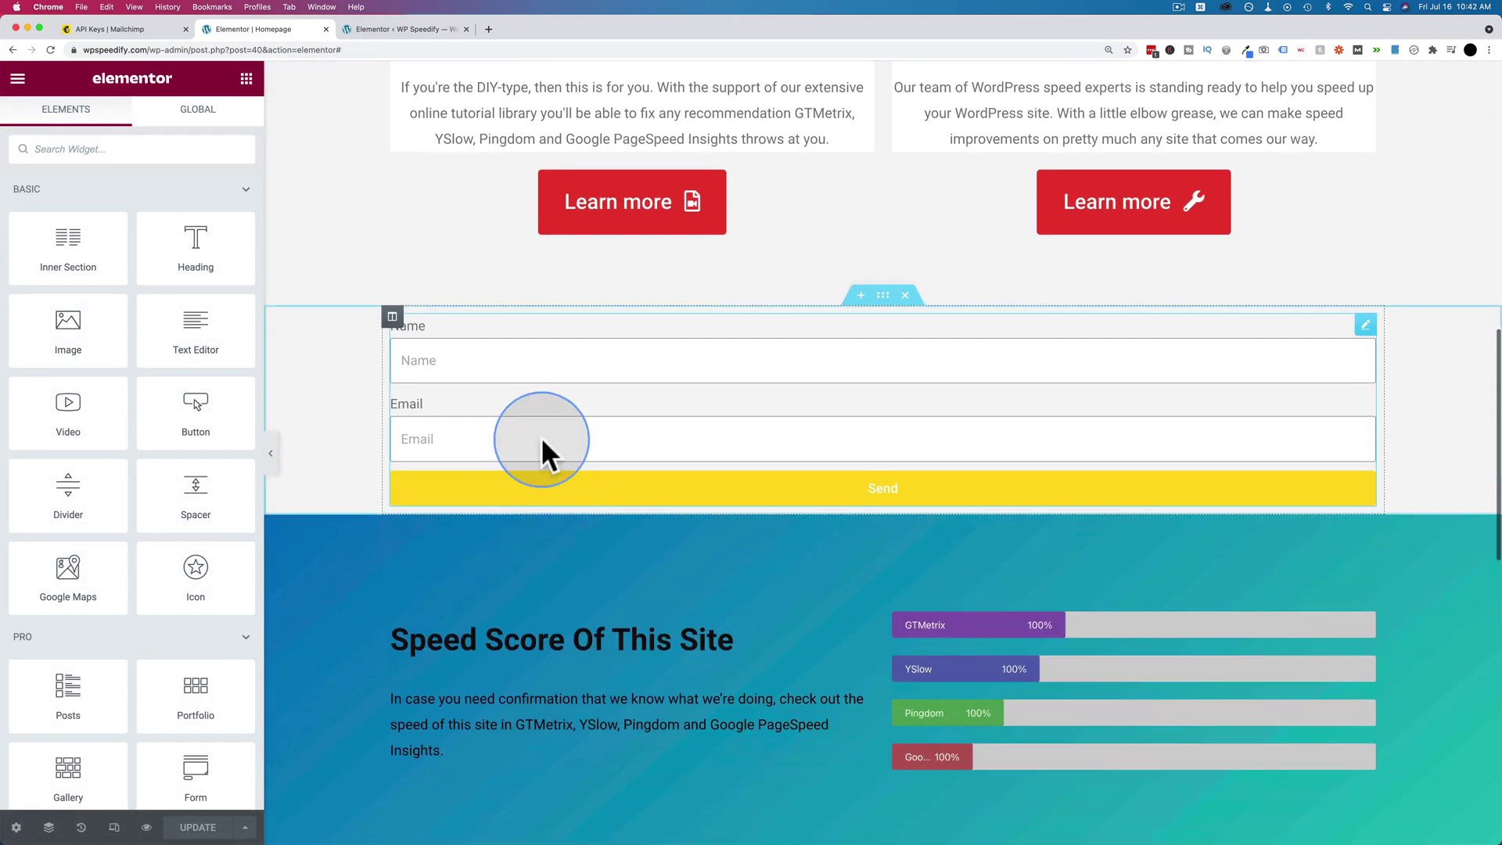
# In the form's MailChimp settings keep the Default API key and list the available audiences.
pyautogui.click(570, 405)
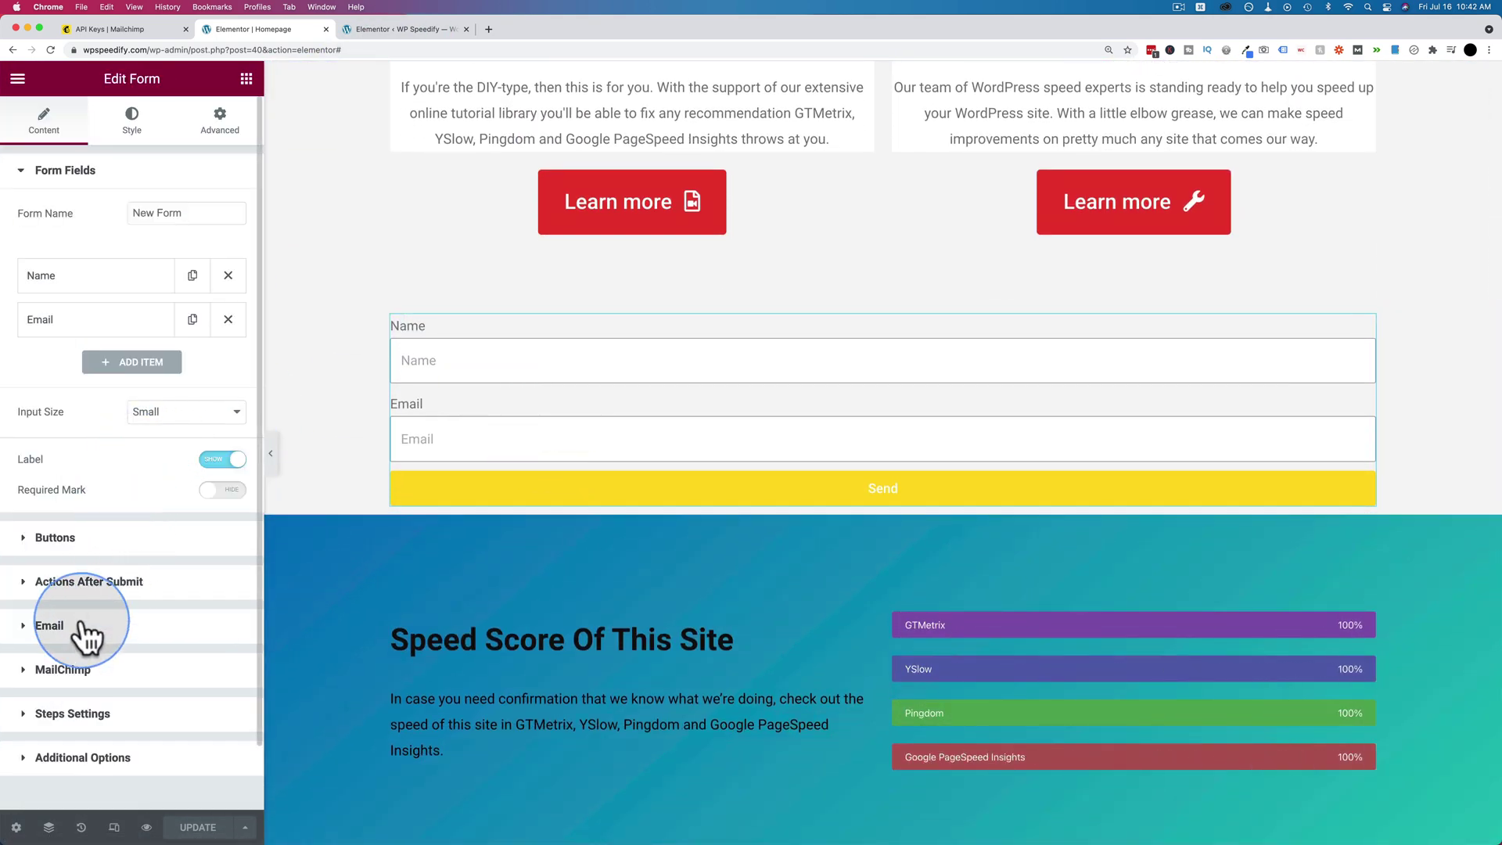
pyautogui.click(63, 669)
pyautogui.click(186, 492)
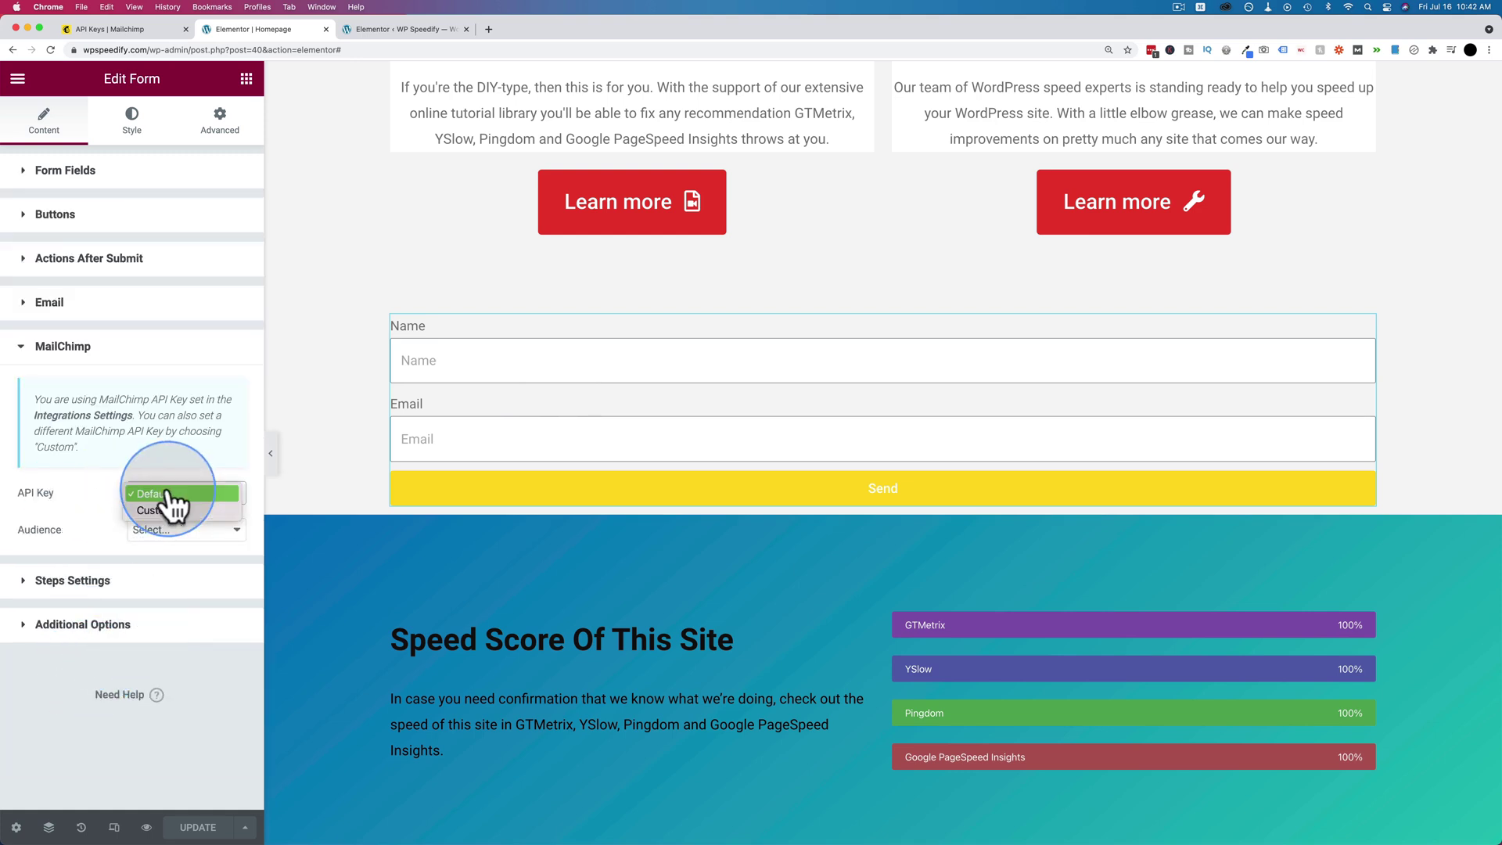
pyautogui.click(164, 510)
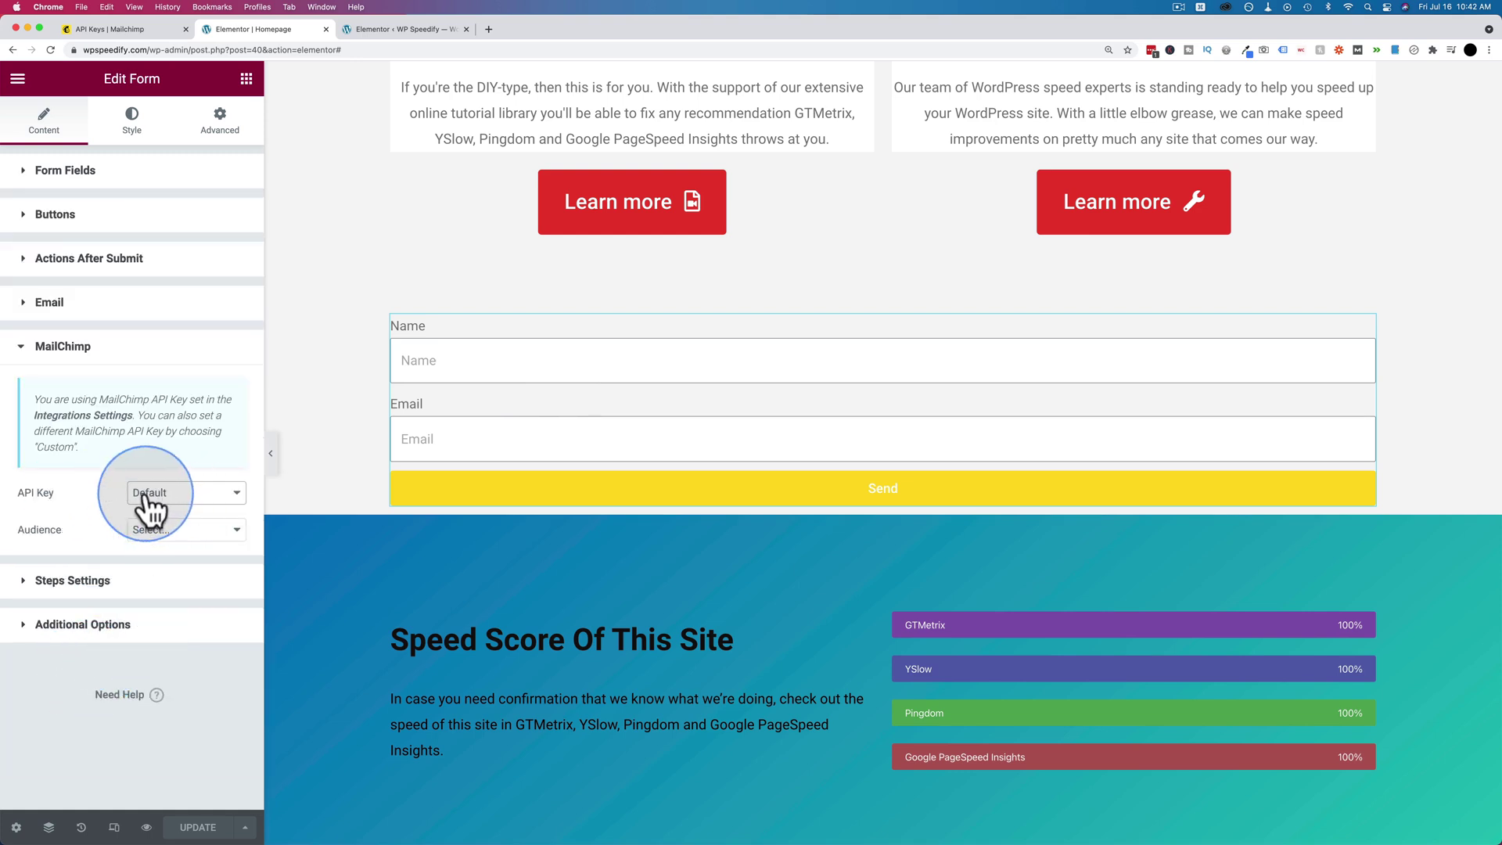
pyautogui.click(177, 529)
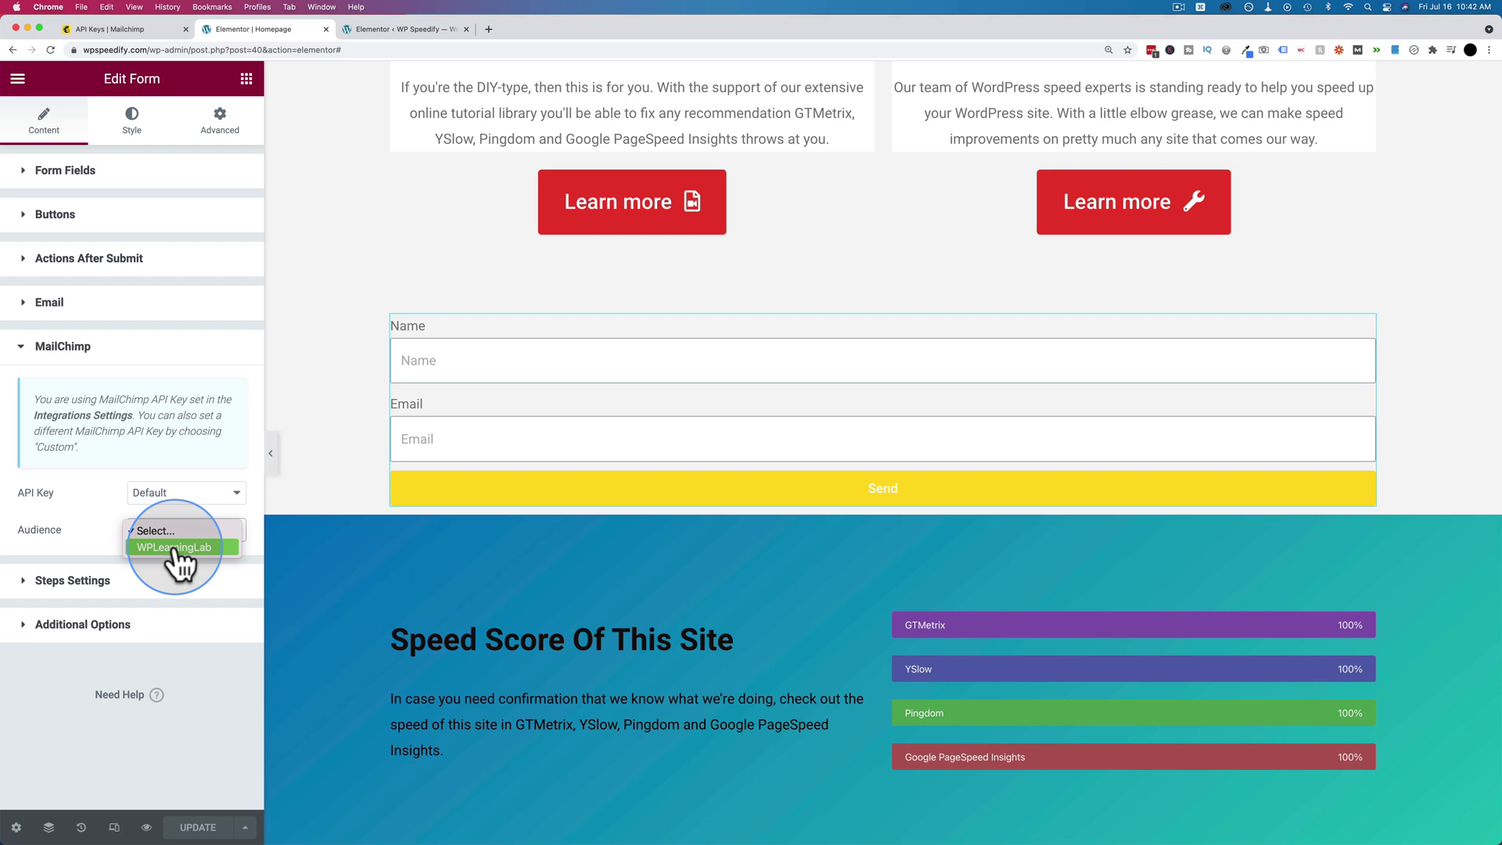
# Choose the WPLearningLab audience and add the tag homepage_signup.
pyautogui.click(180, 548)
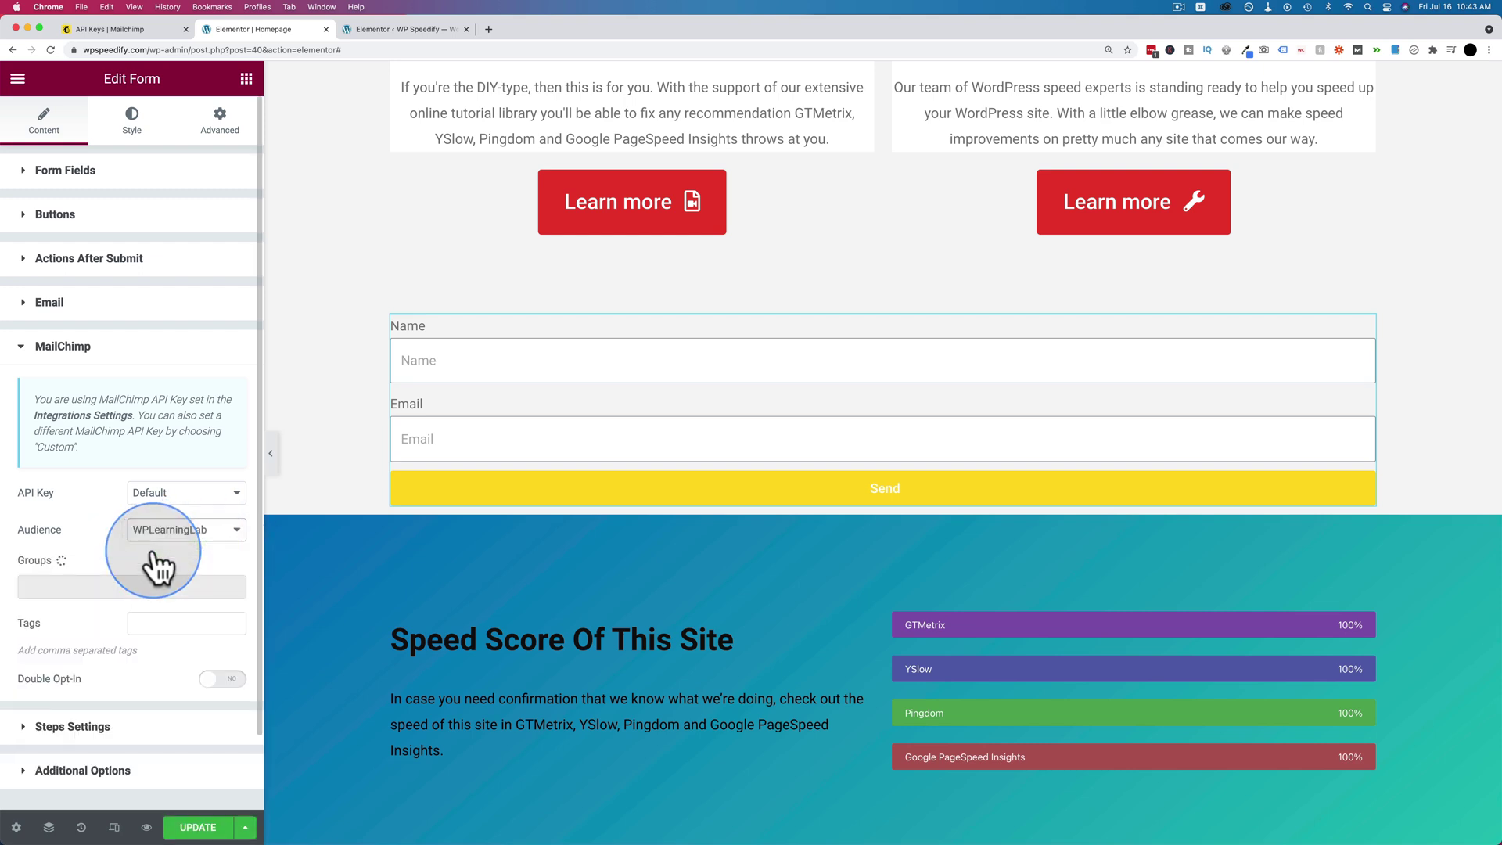
pyautogui.click(187, 558)
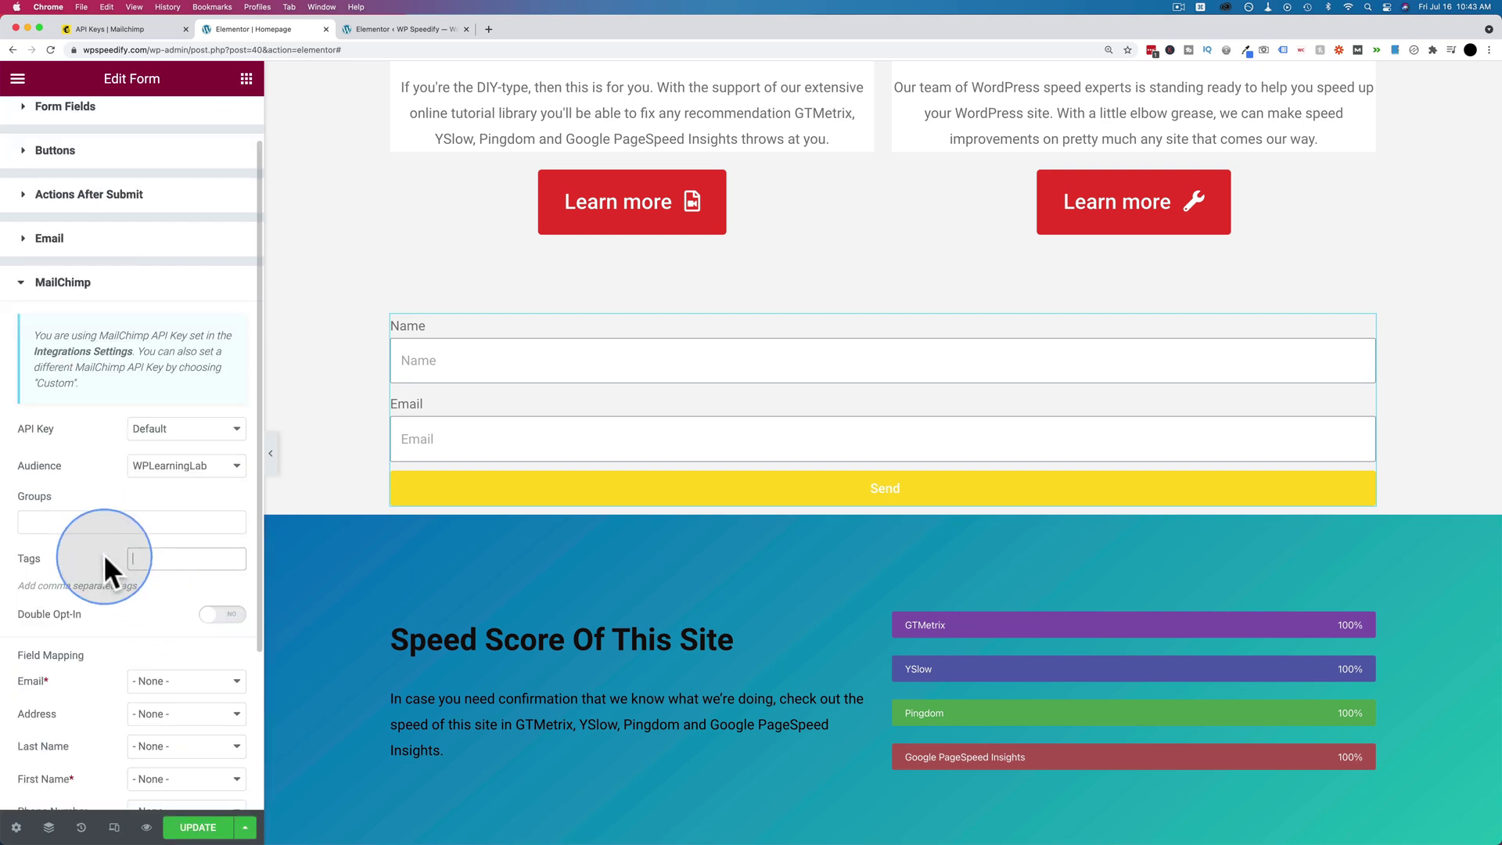
pyautogui.click(88, 522)
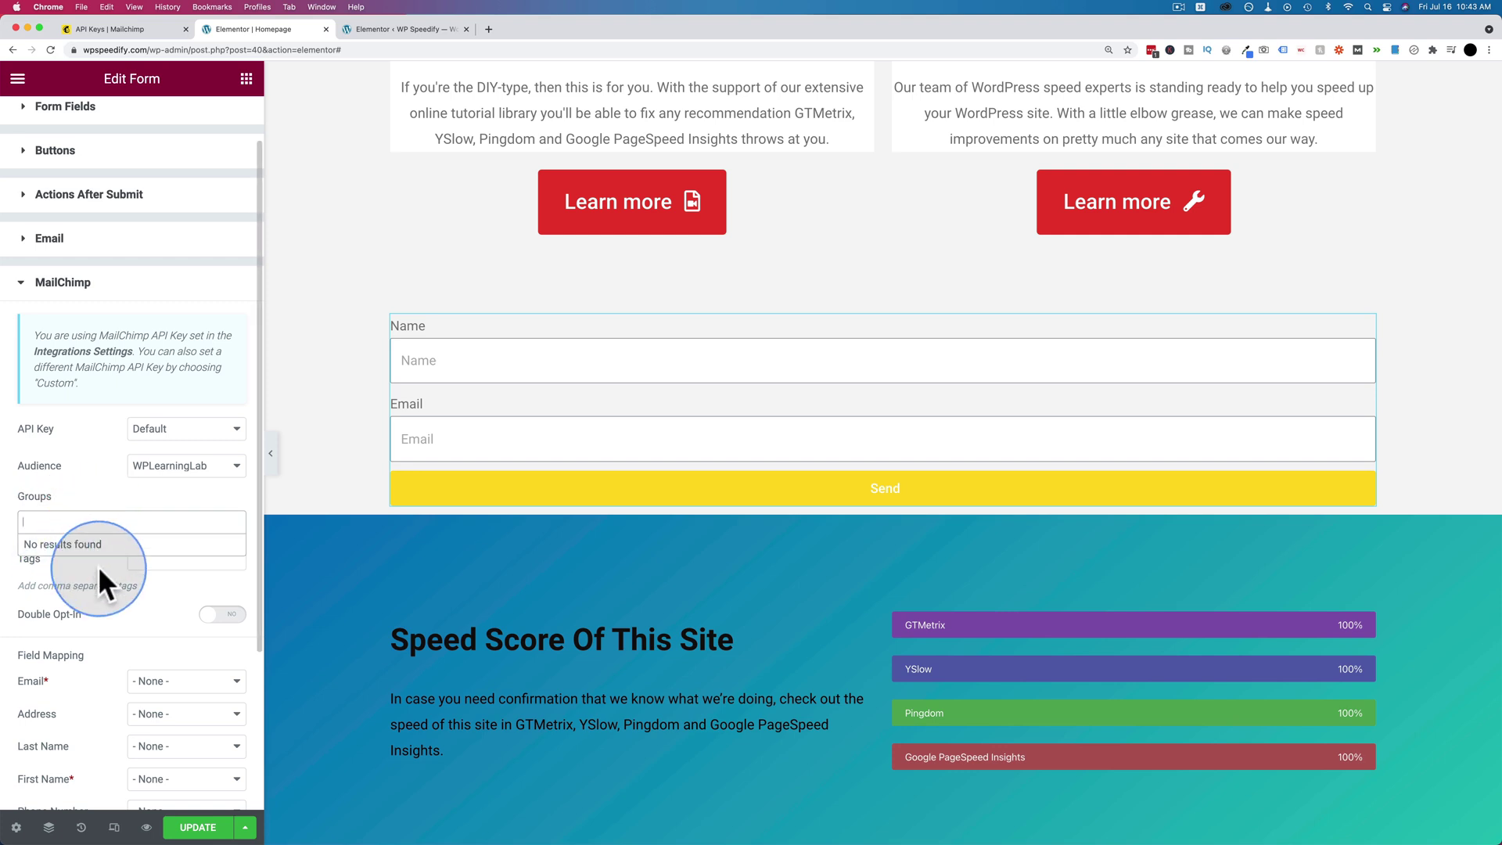
pyautogui.click(193, 561)
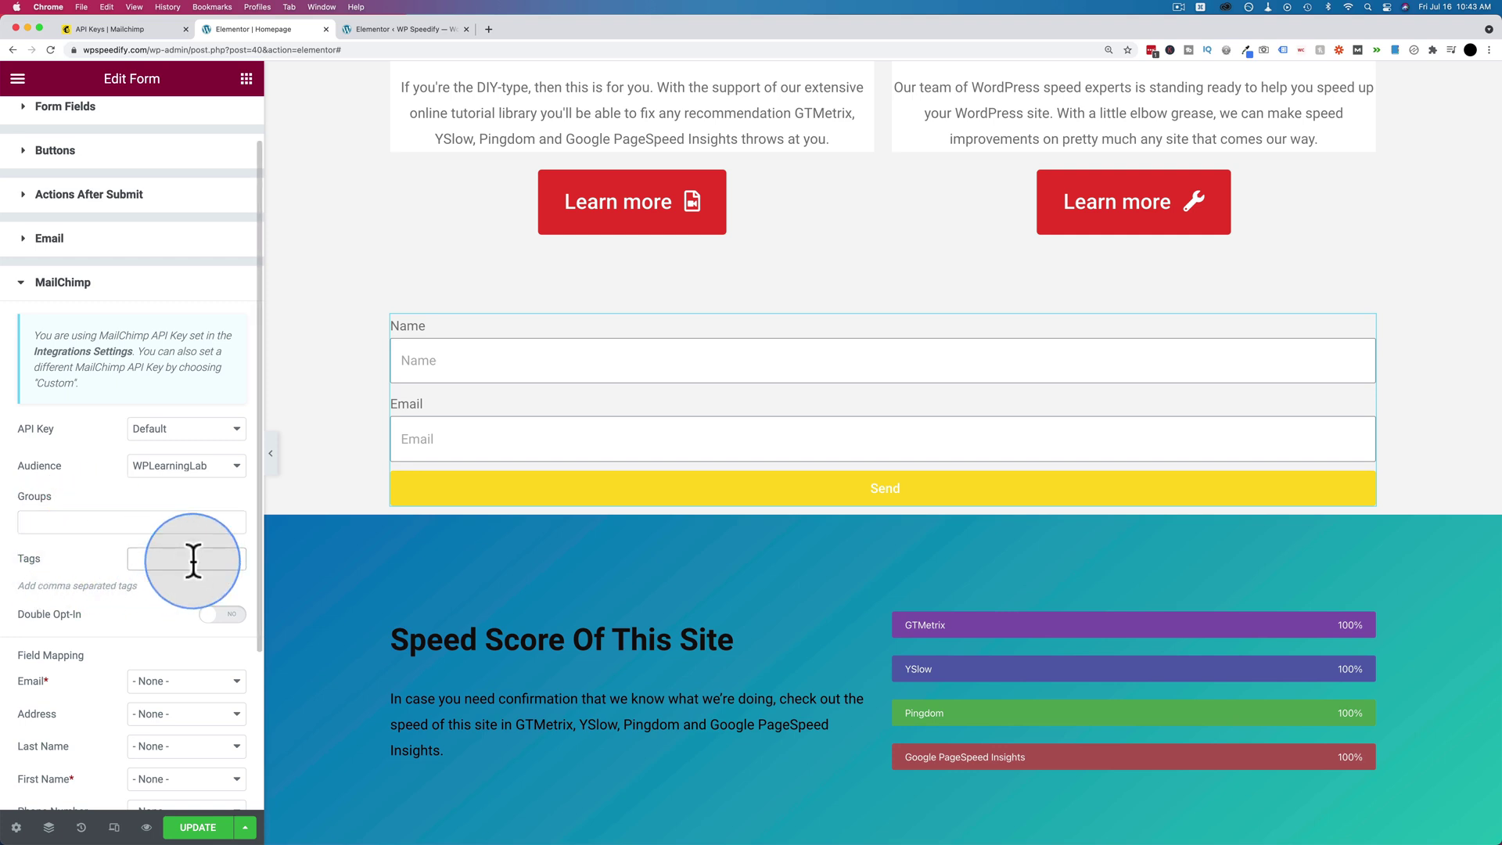
pyautogui.write('homepage_signup')
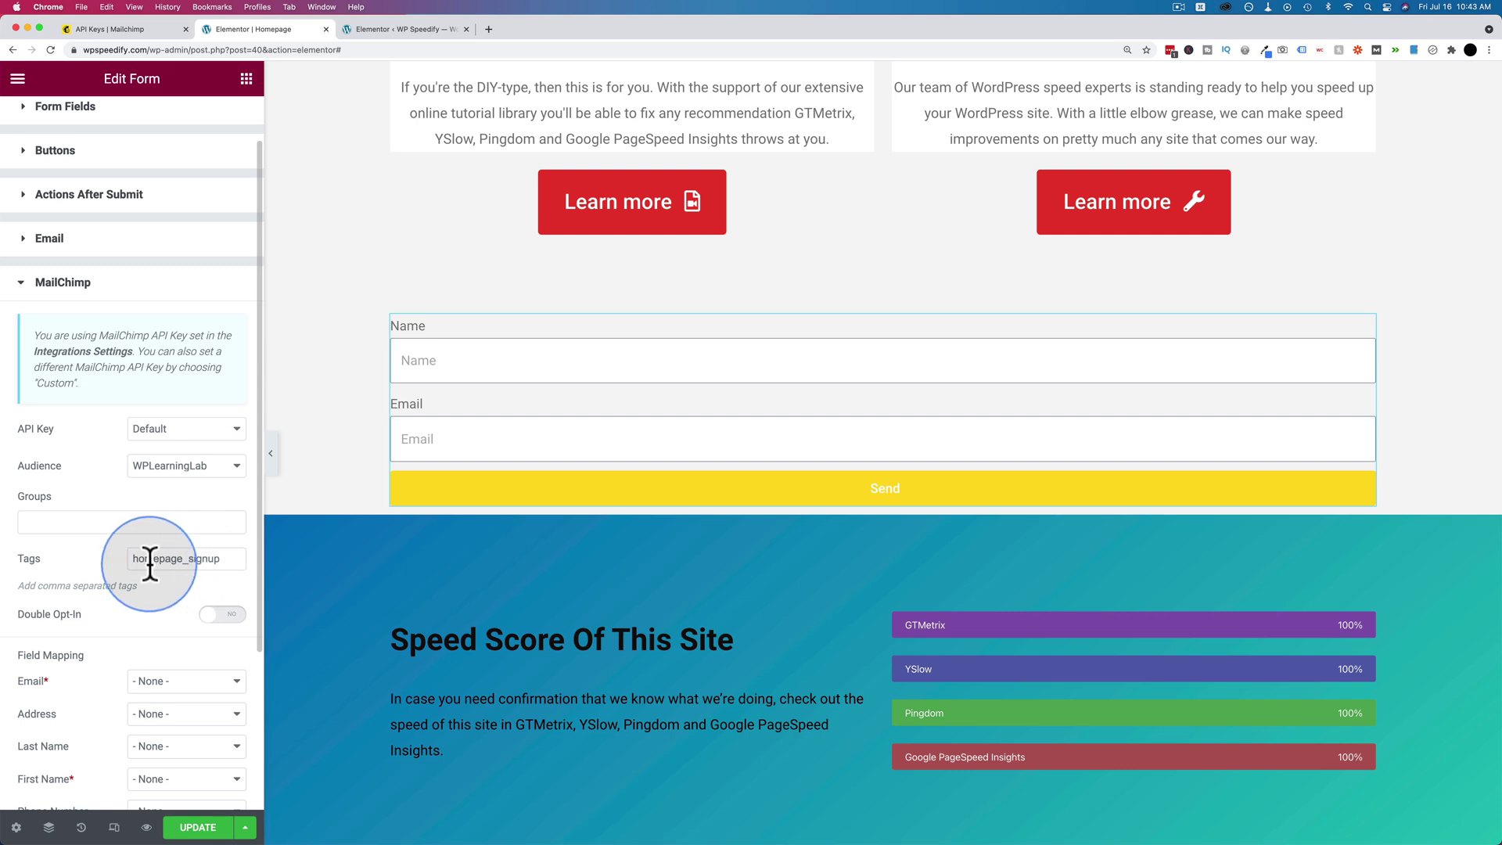
pyautogui.scroll(-2, 150, 602)
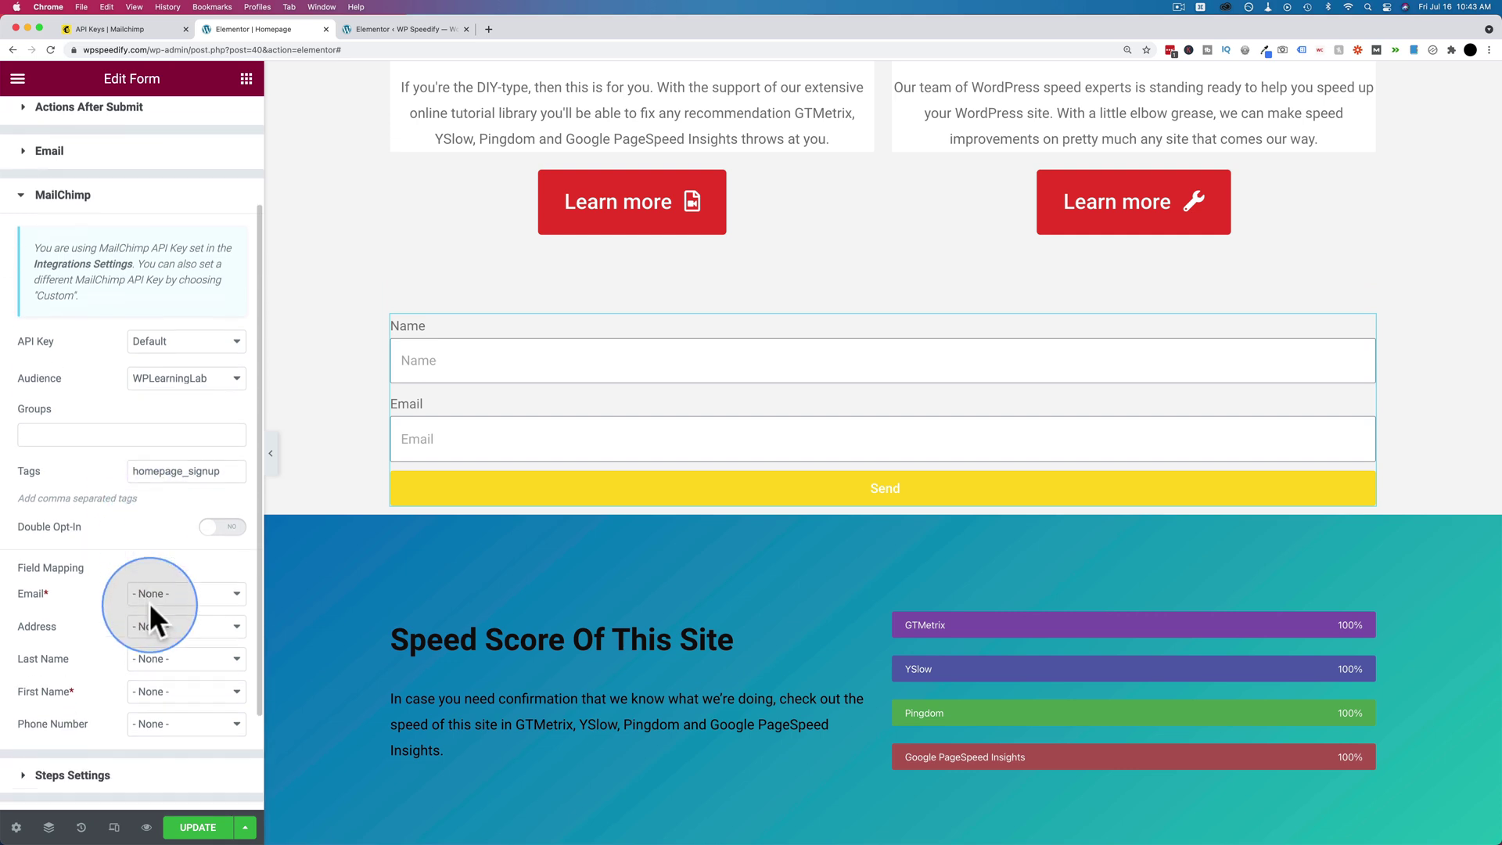
# Leave Double Opt-In turned off for the signups.
pyautogui.click(221, 521)
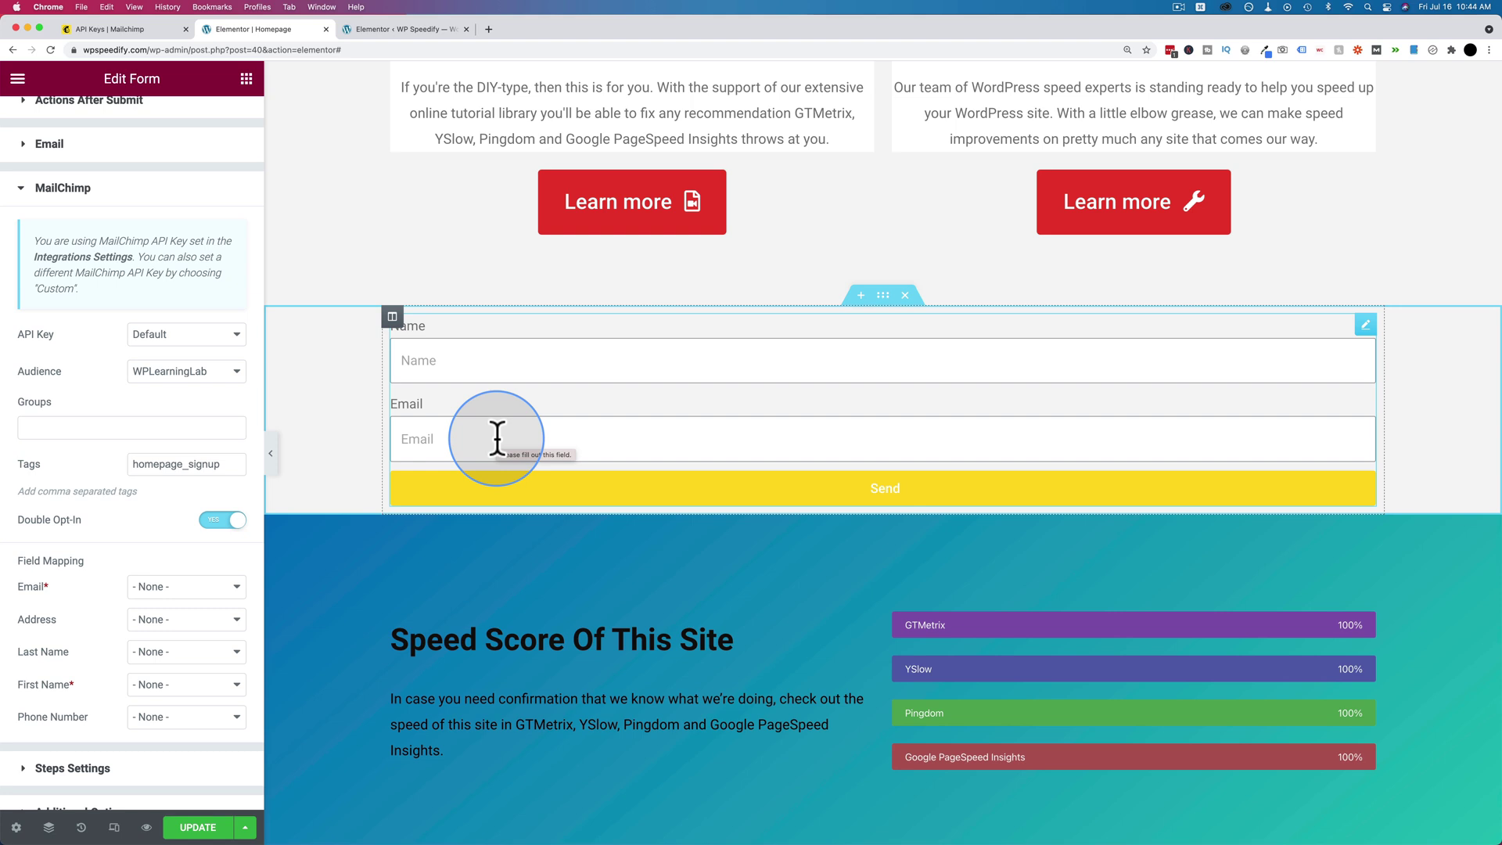
pyautogui.click(223, 520)
pyautogui.click(223, 520)
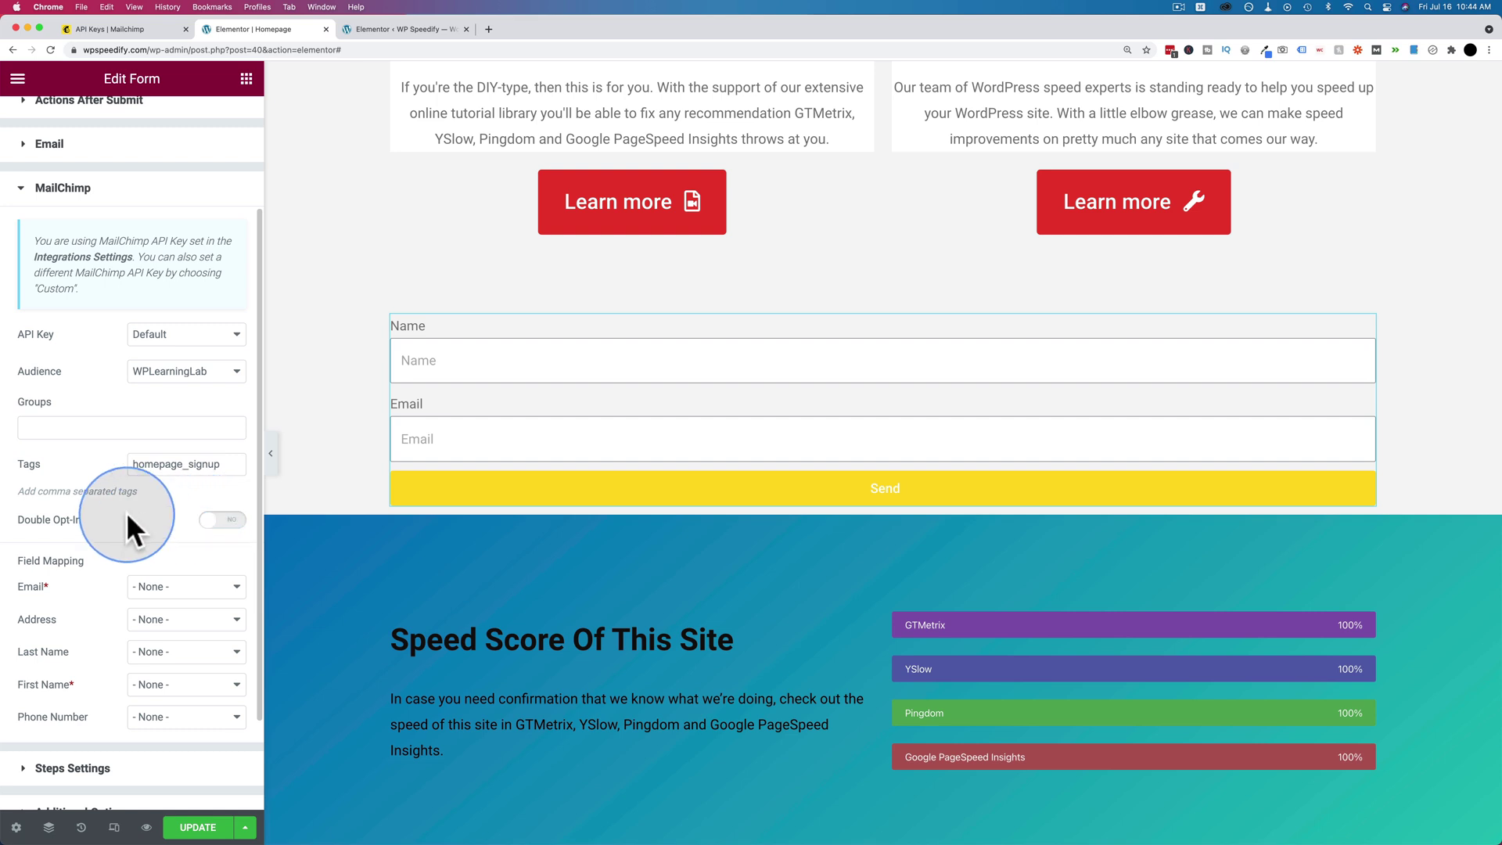
pyautogui.scroll(-3, 126, 512)
pyautogui.scroll(-1, 132, 528)
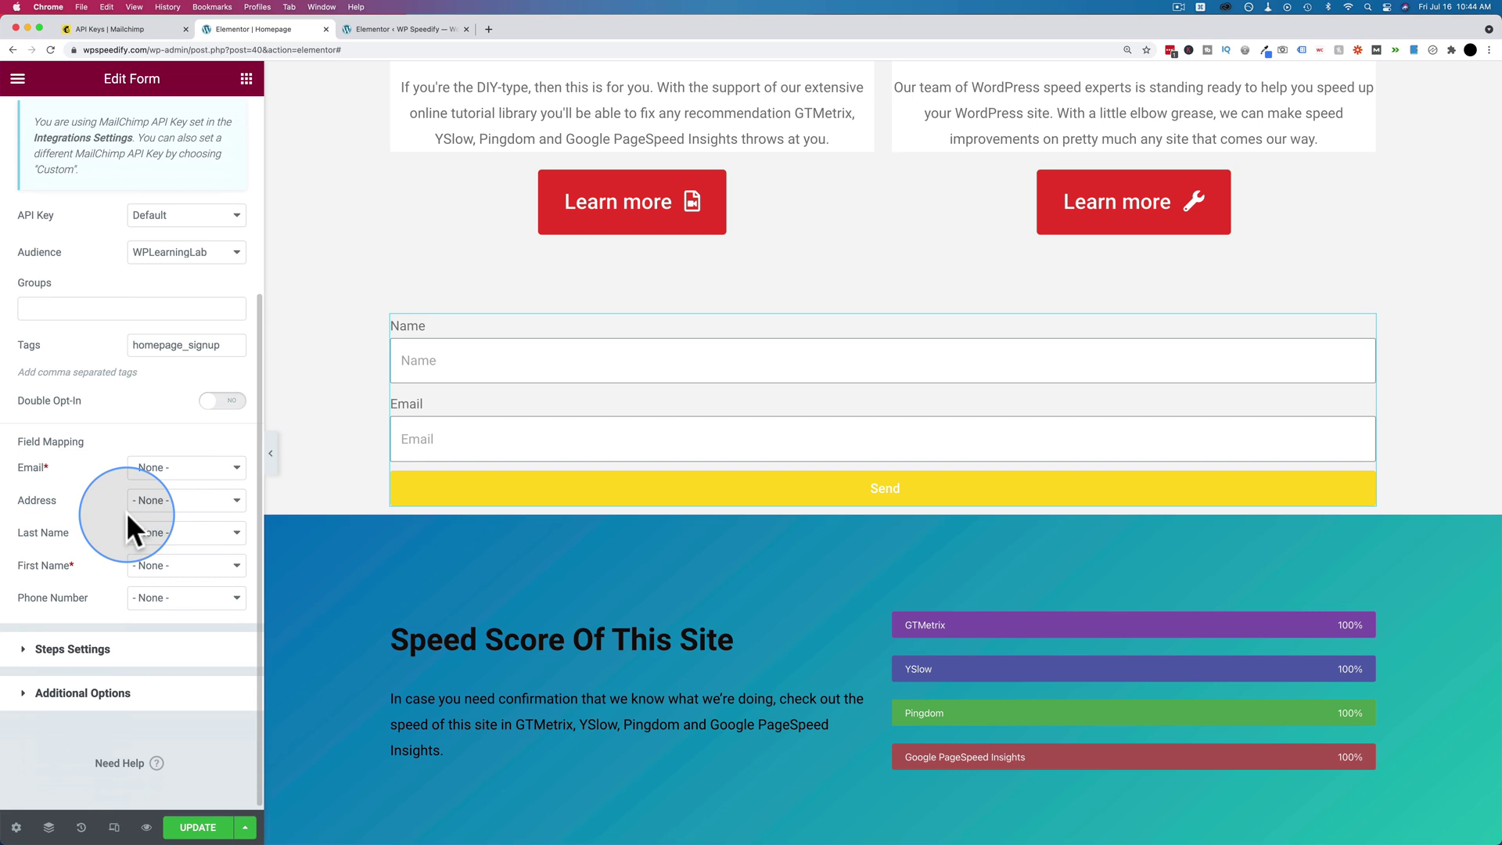
pyautogui.scroll(-1, 126, 512)
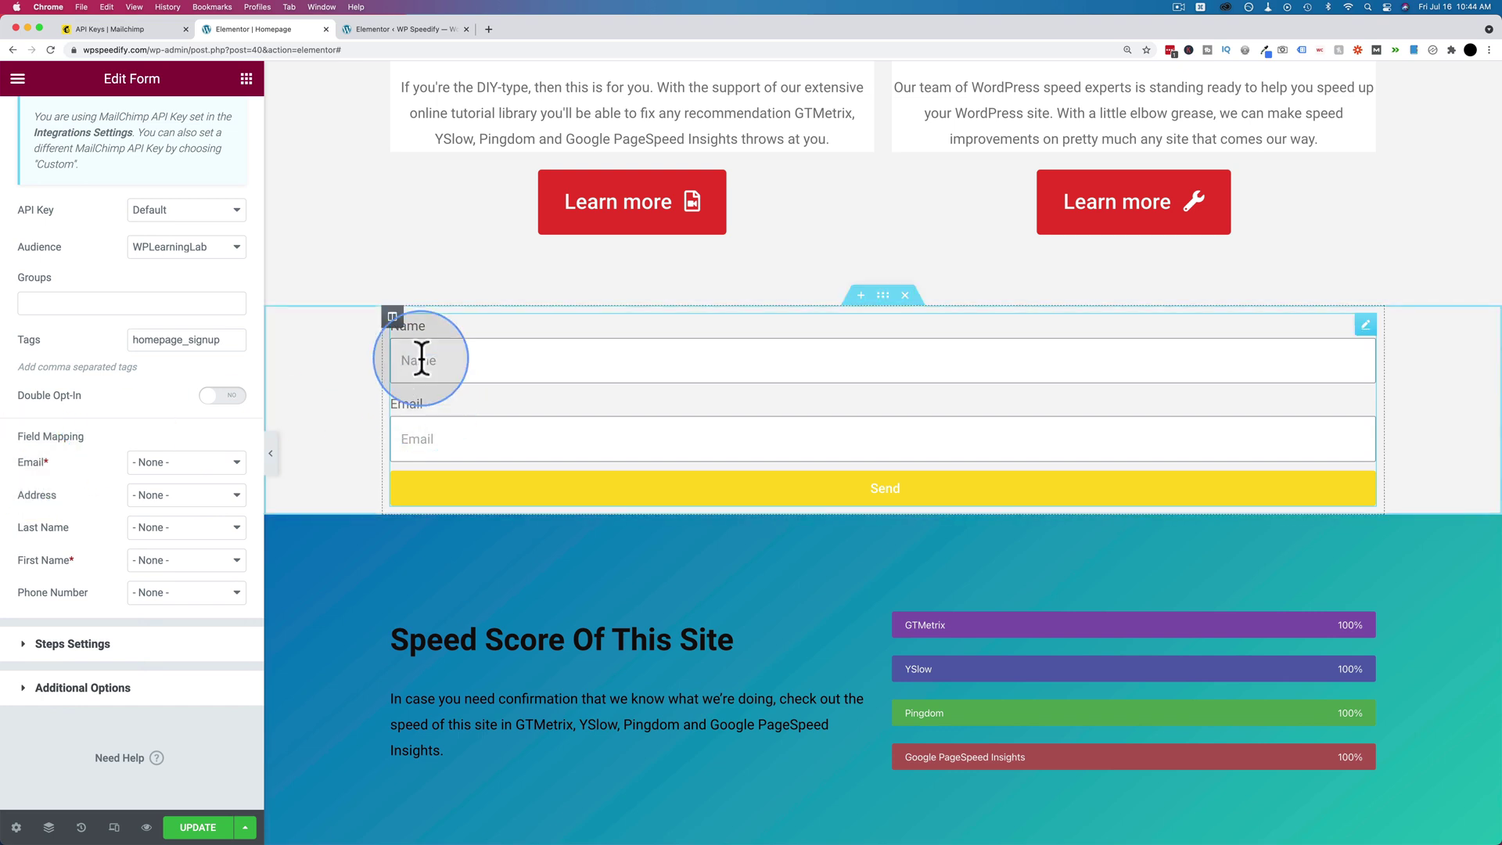
# Map Mailchimp Email to the form's Email field and leave Address unmapped.
pyautogui.click(159, 461)
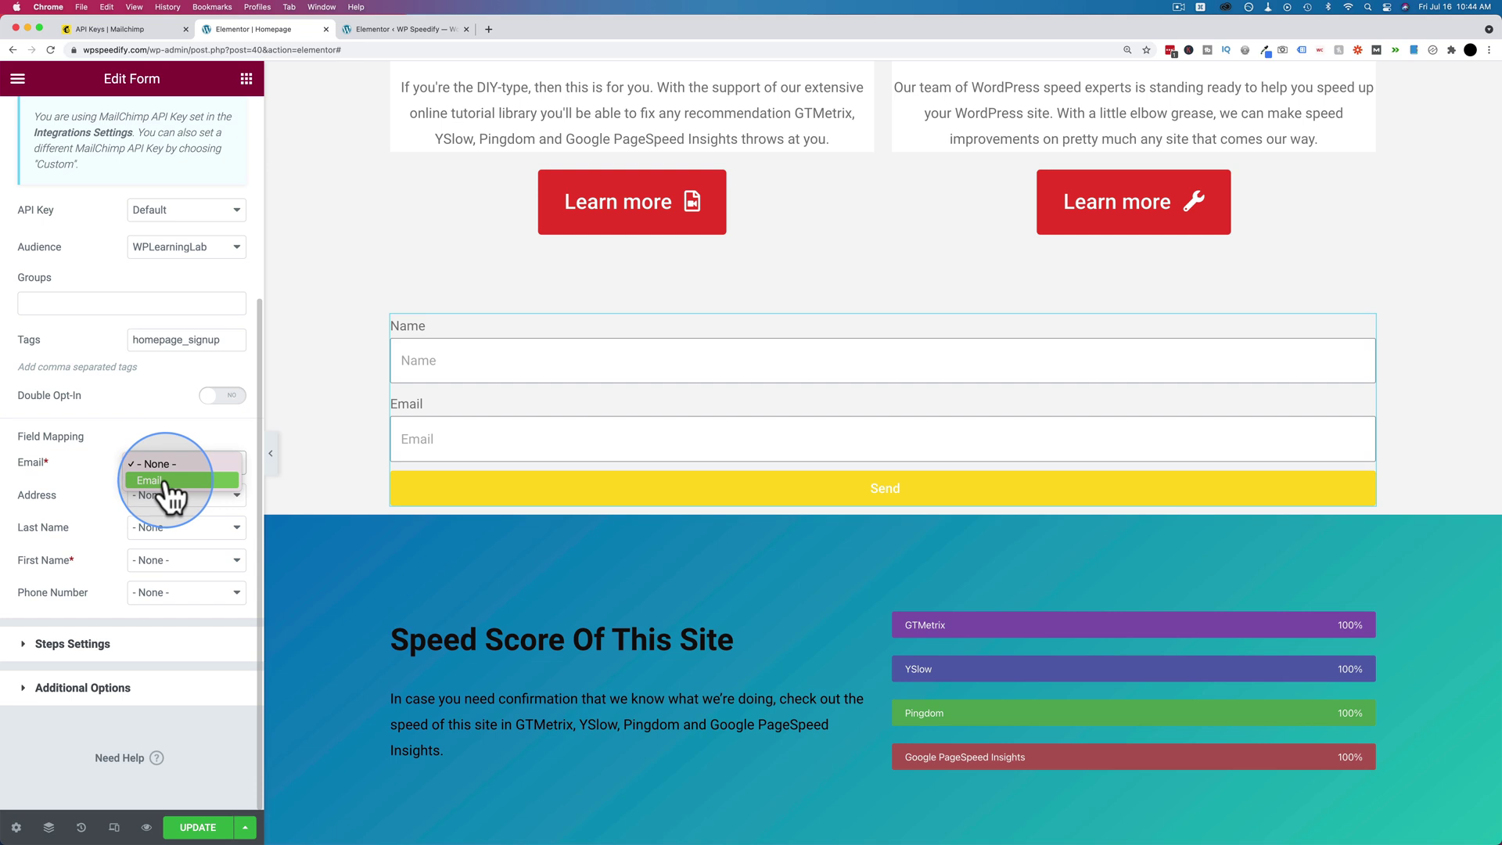
pyautogui.click(165, 482)
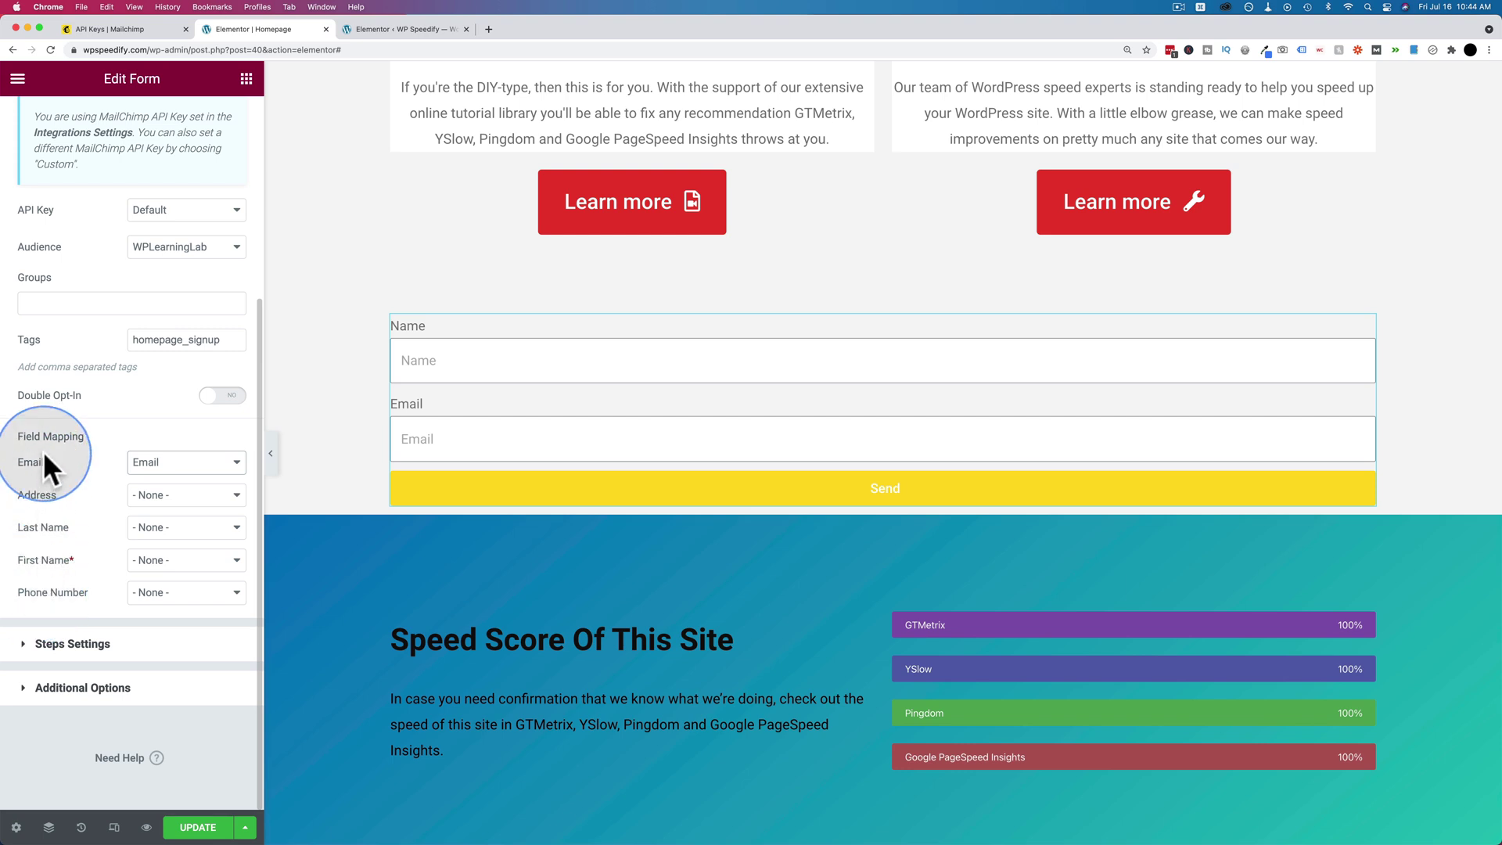
pyautogui.moveTo(882, 410)
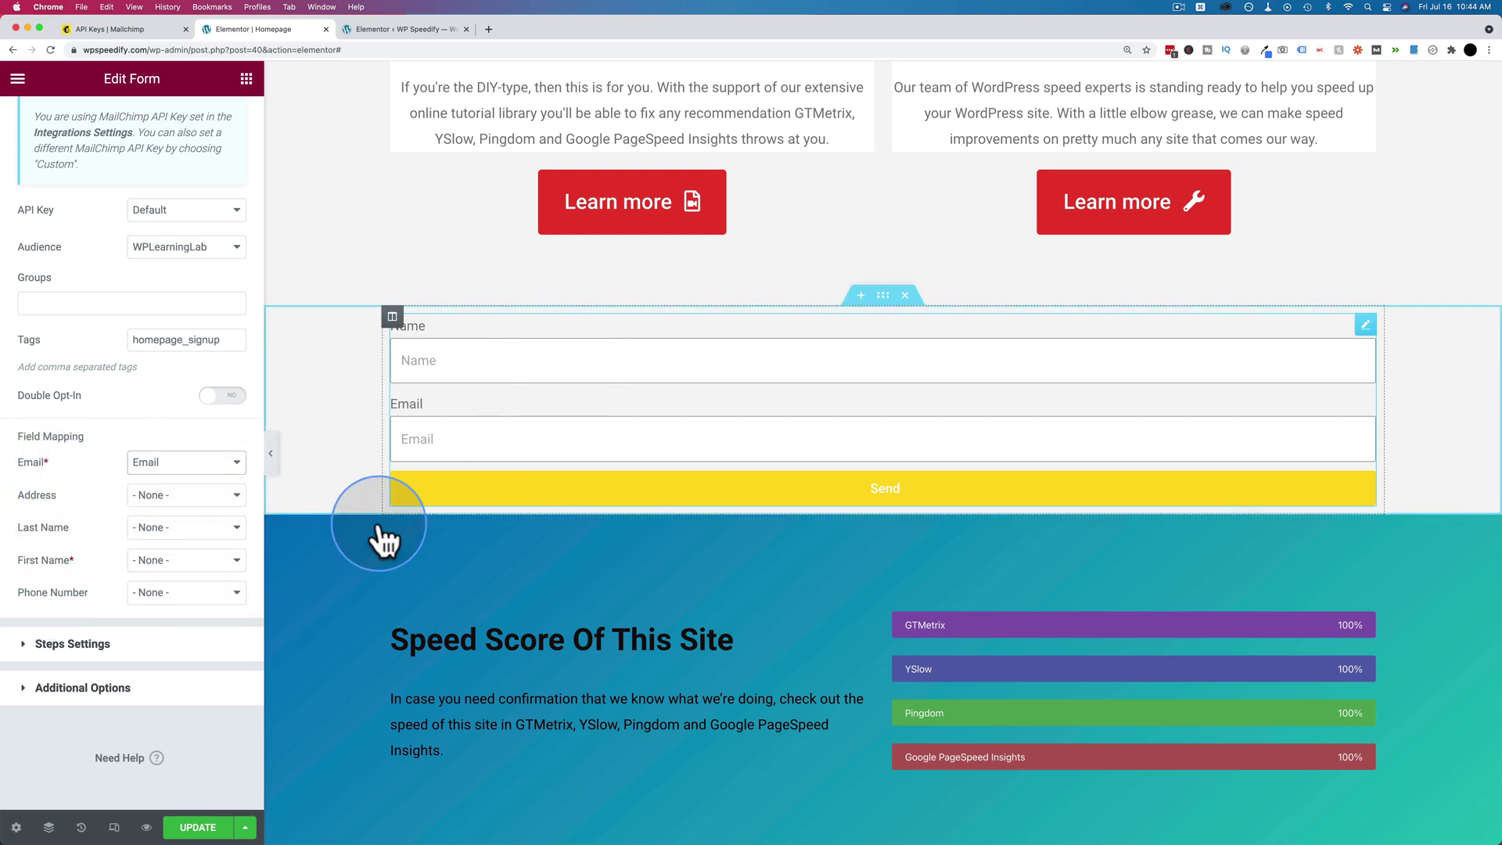
pyautogui.click(186, 494)
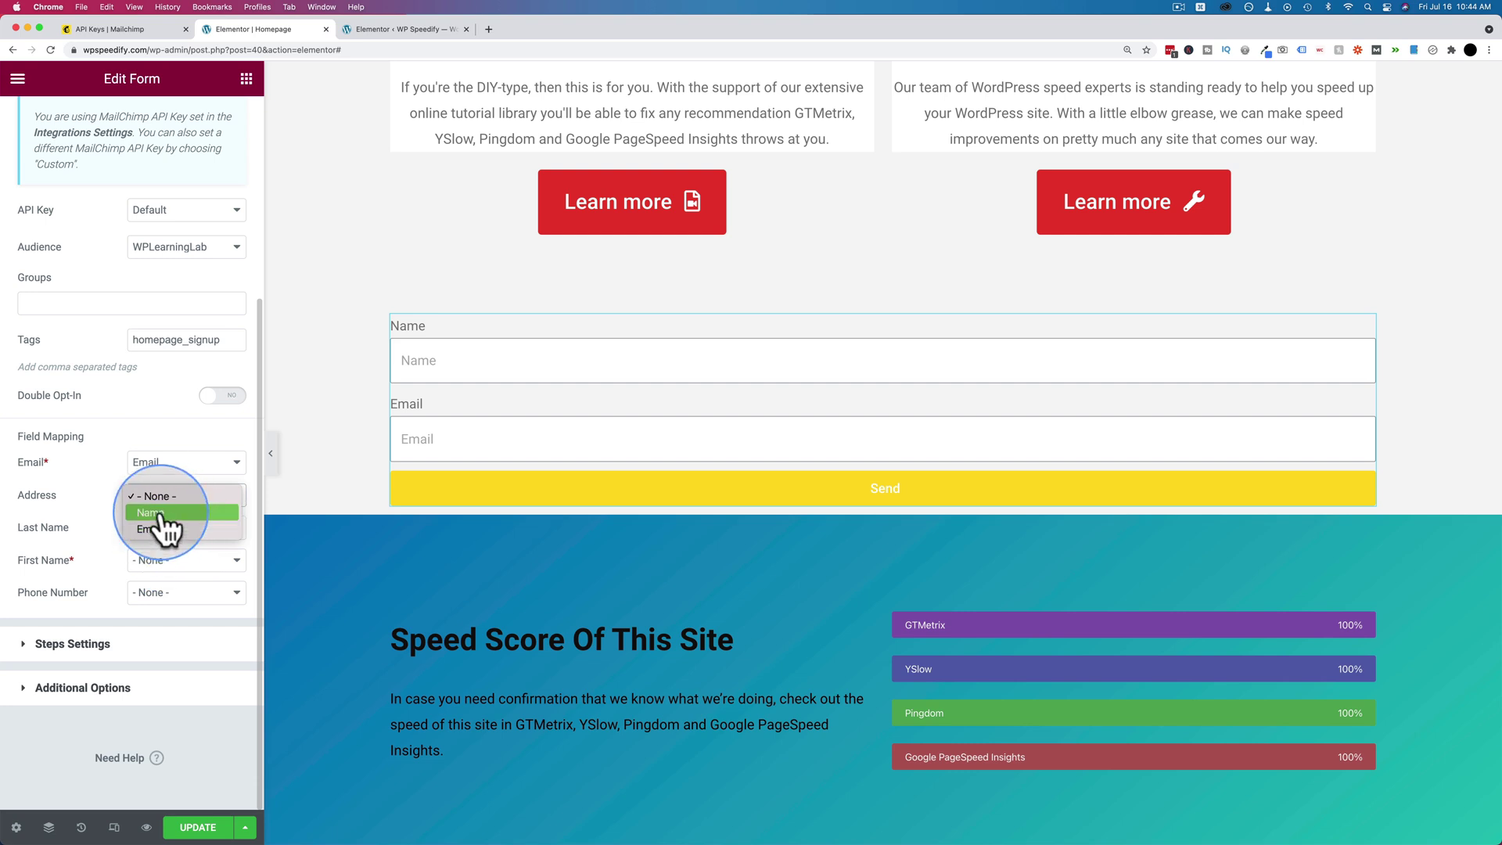
pyautogui.click(101, 517)
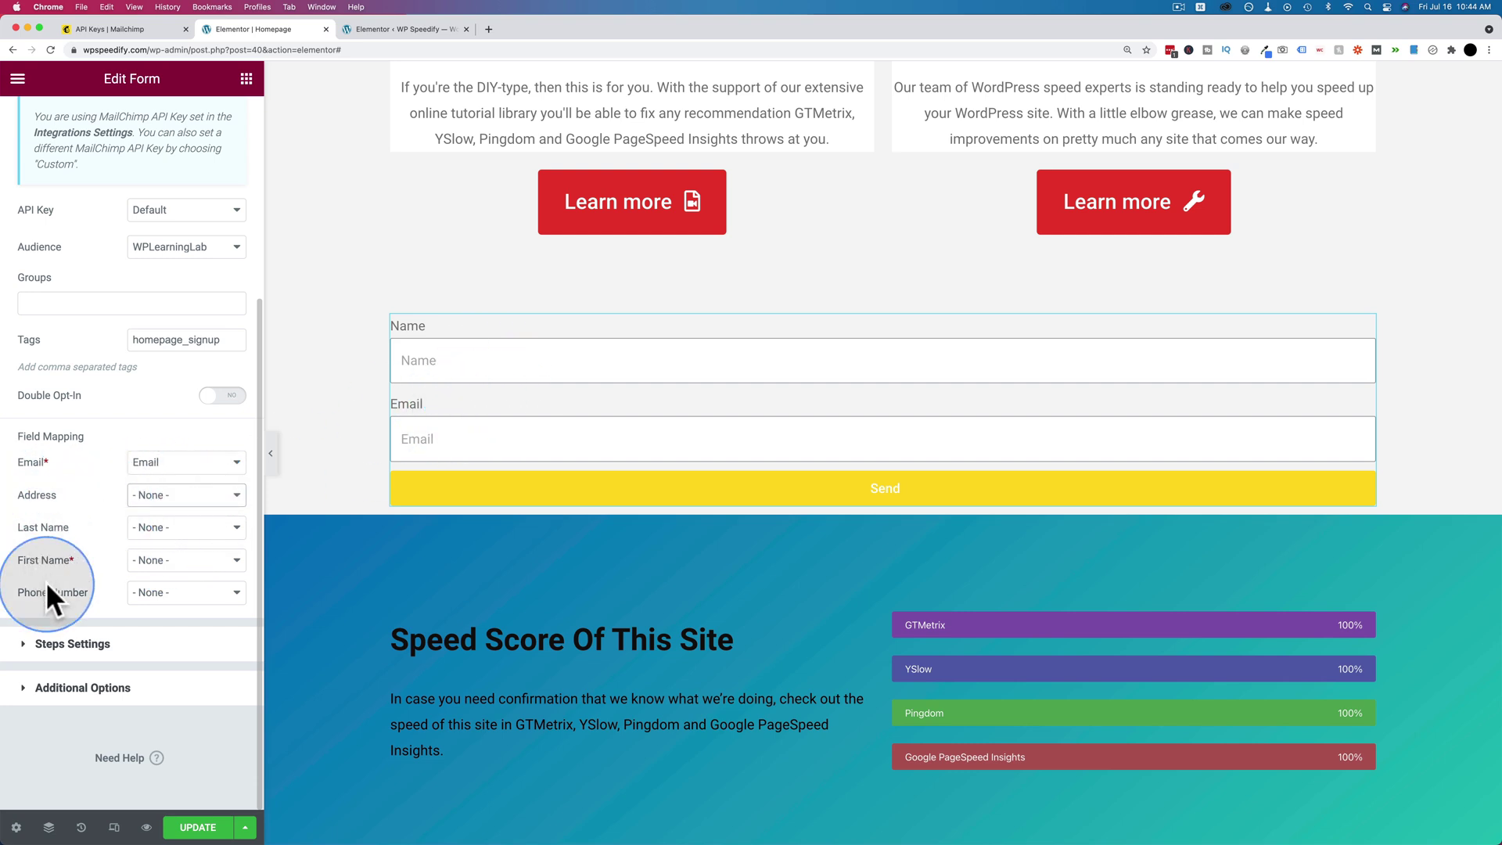
# Map First Name to the form's Name field and update the homepage.
pyautogui.click(186, 560)
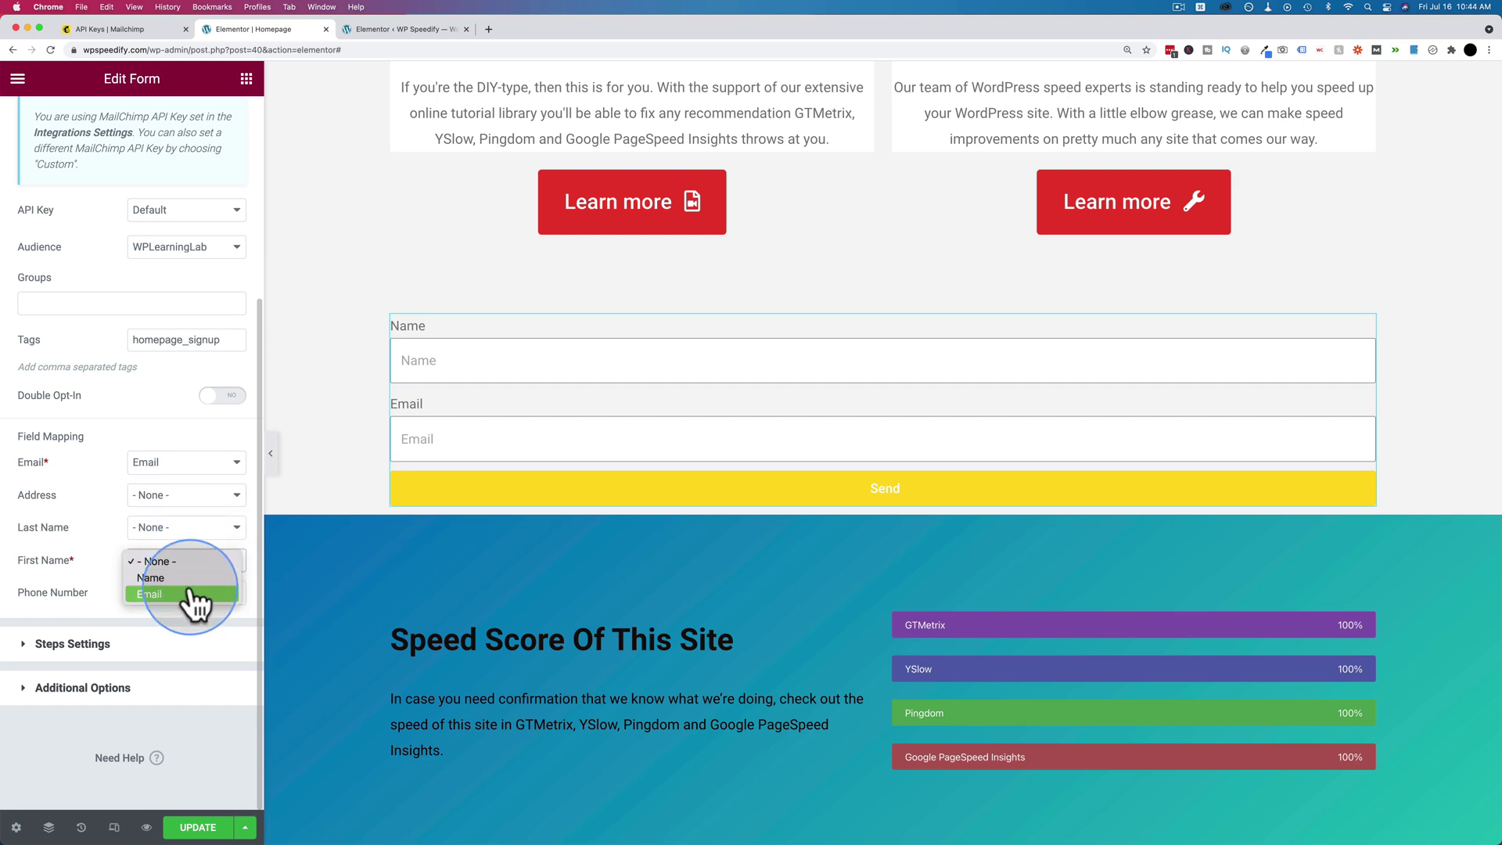
pyautogui.click(152, 578)
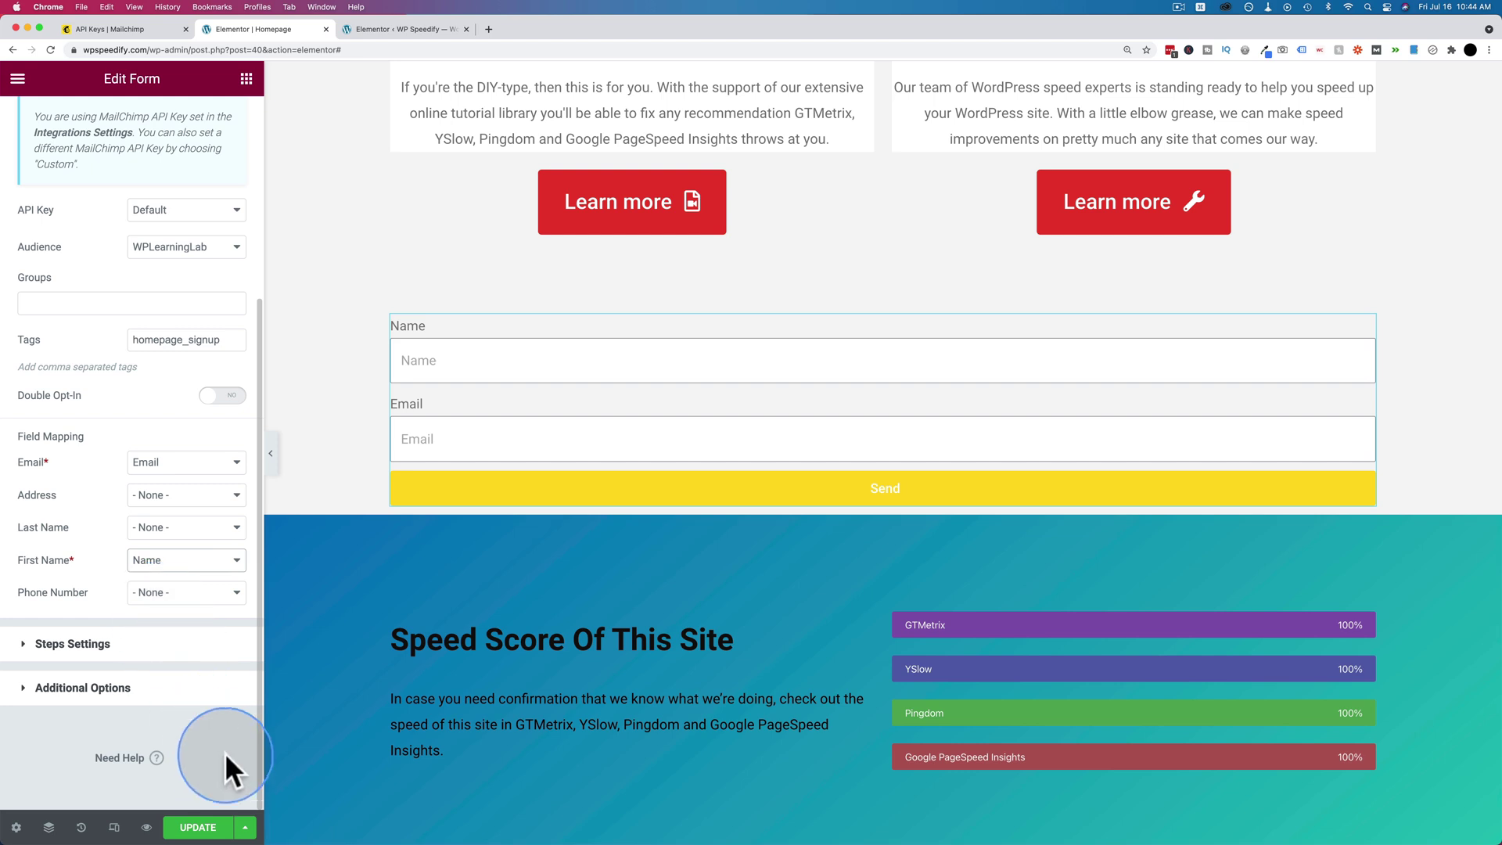
pyautogui.click(197, 828)
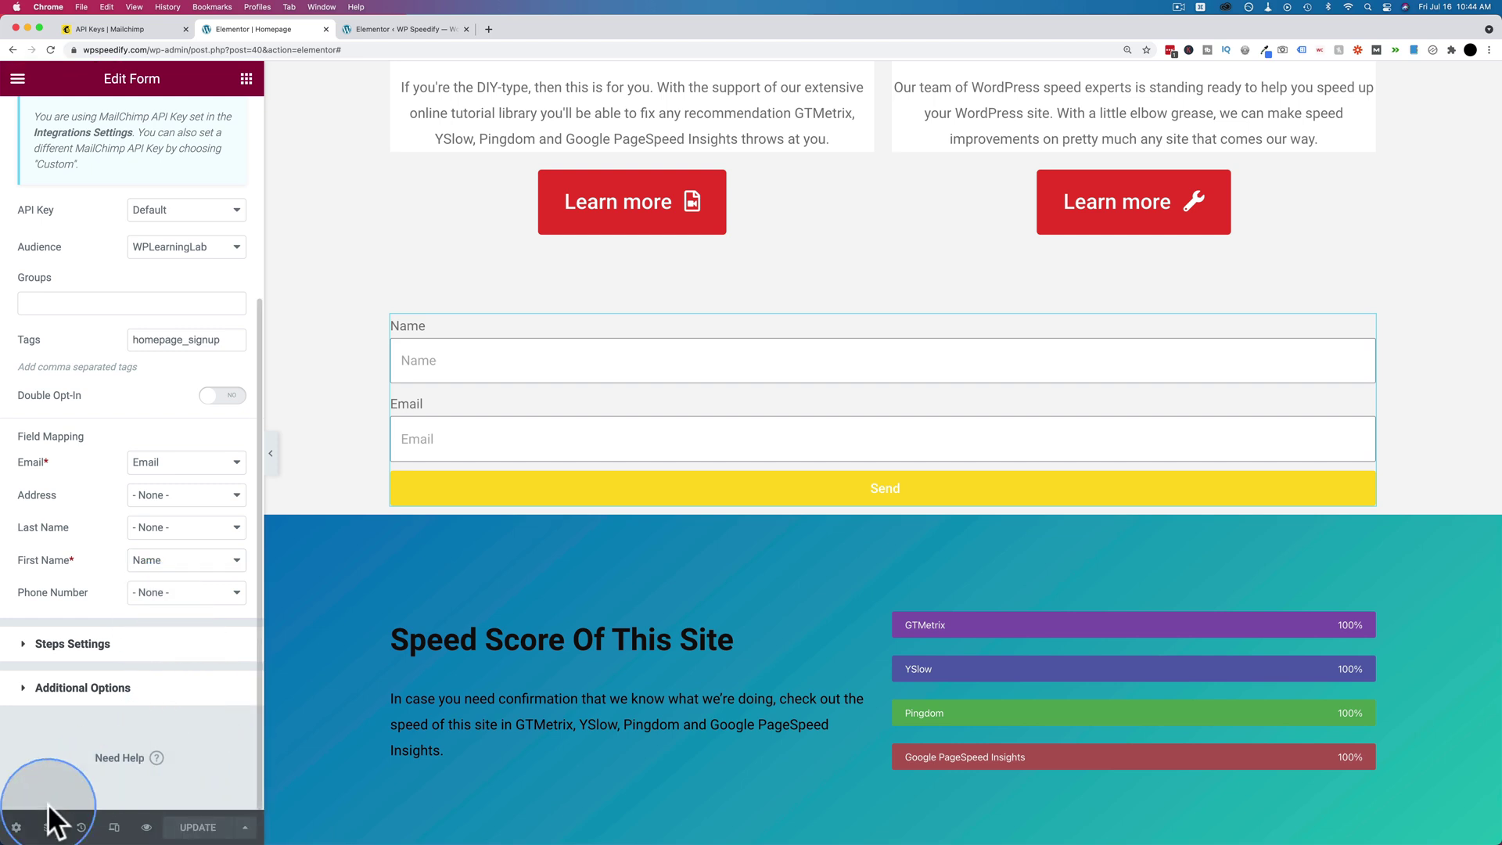
pyautogui.click(164, 51)
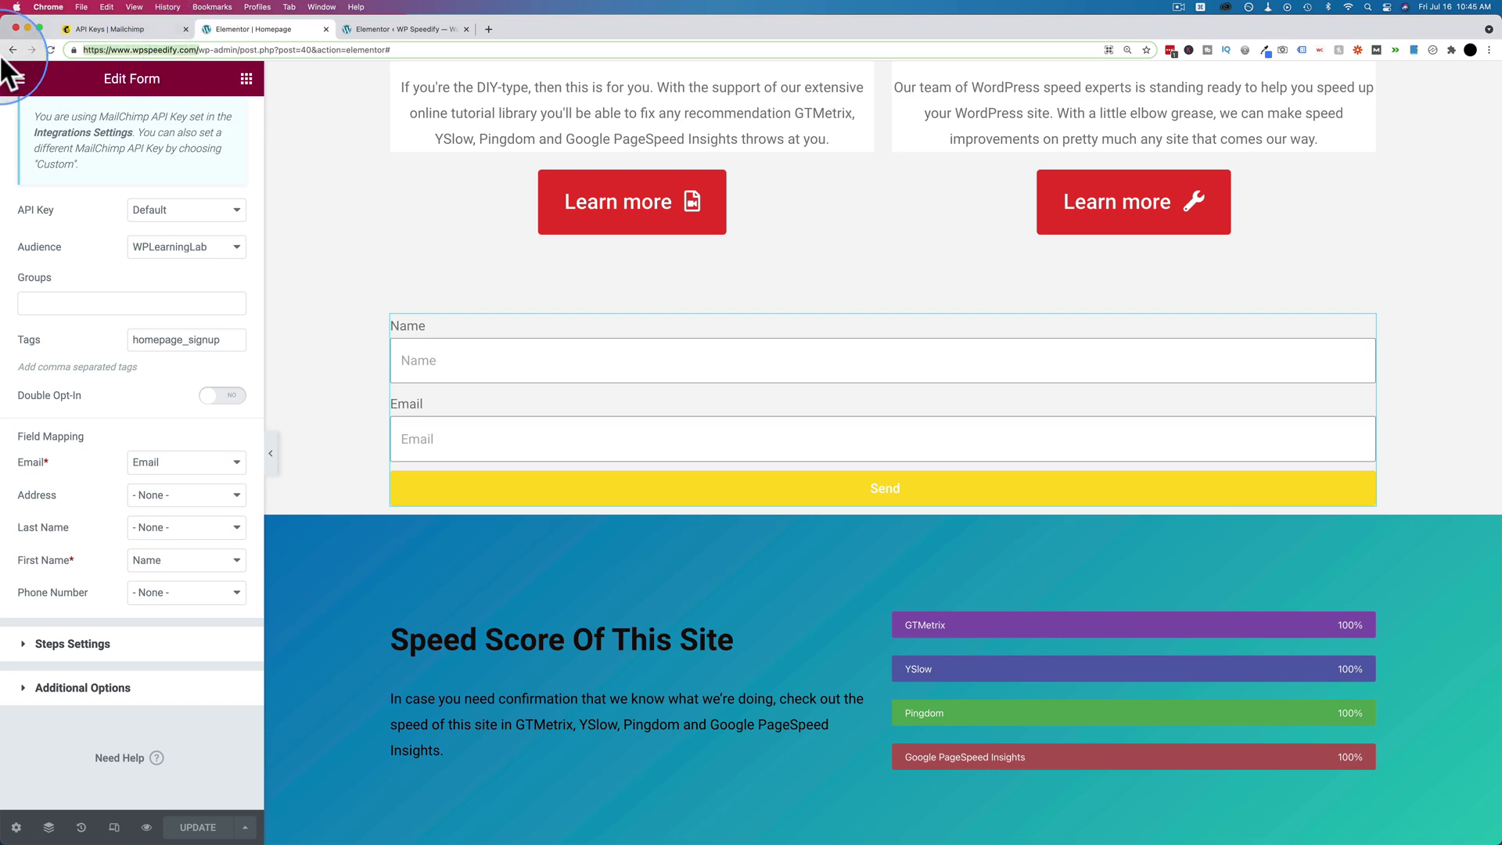
# Submit the live homepage form with a test name and fake email, which Mailchimp rejects with an error.
pyautogui.press('super+t')
pyautogui.write('wpspeedify.com')
pyautogui.press('Return')
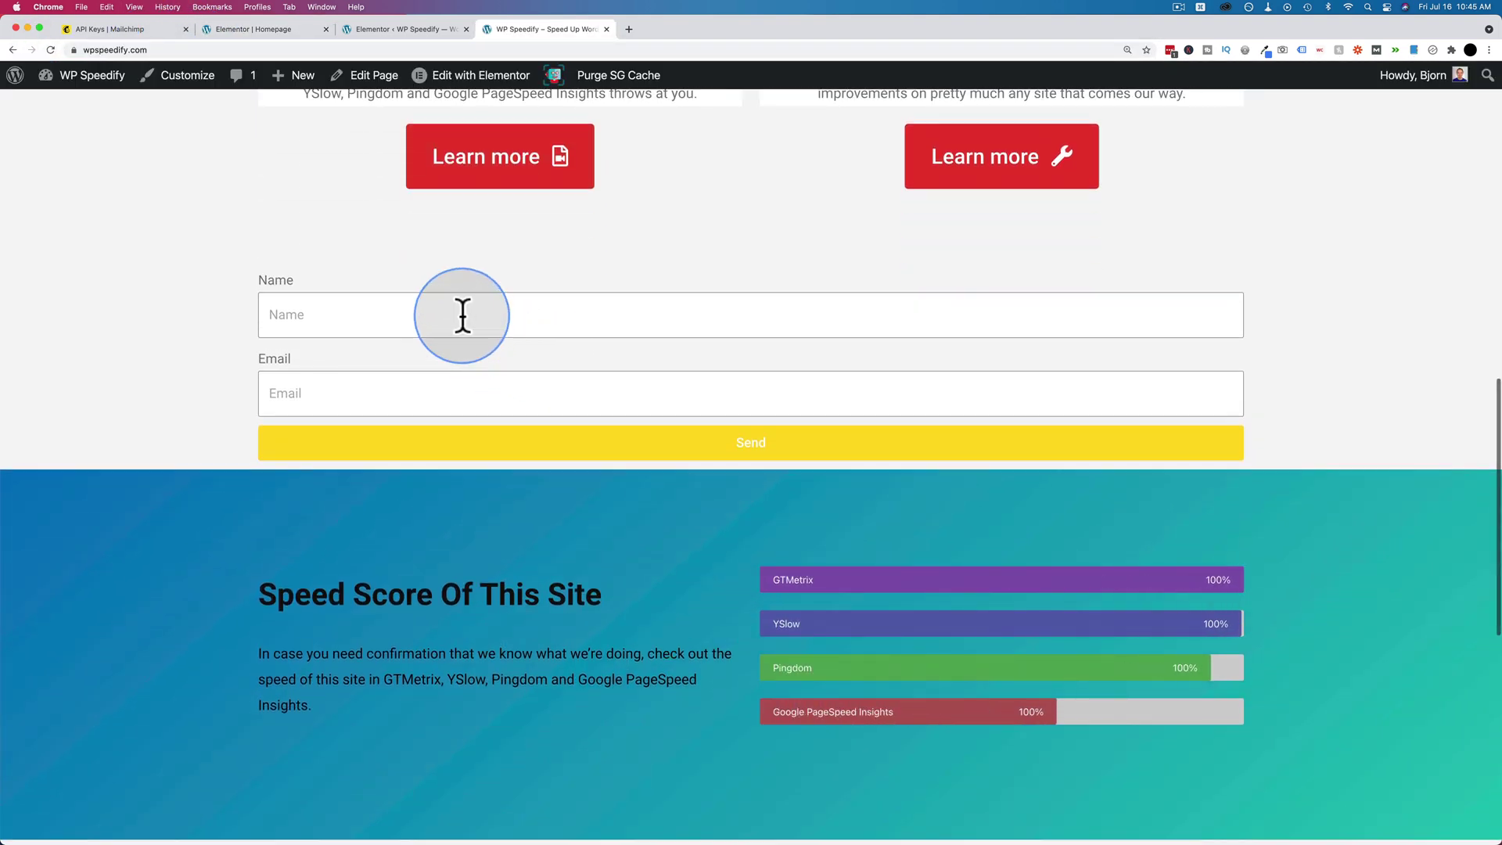
pyautogui.click(458, 315)
pyautogui.write('Bjm')
pyautogui.click(358, 393)
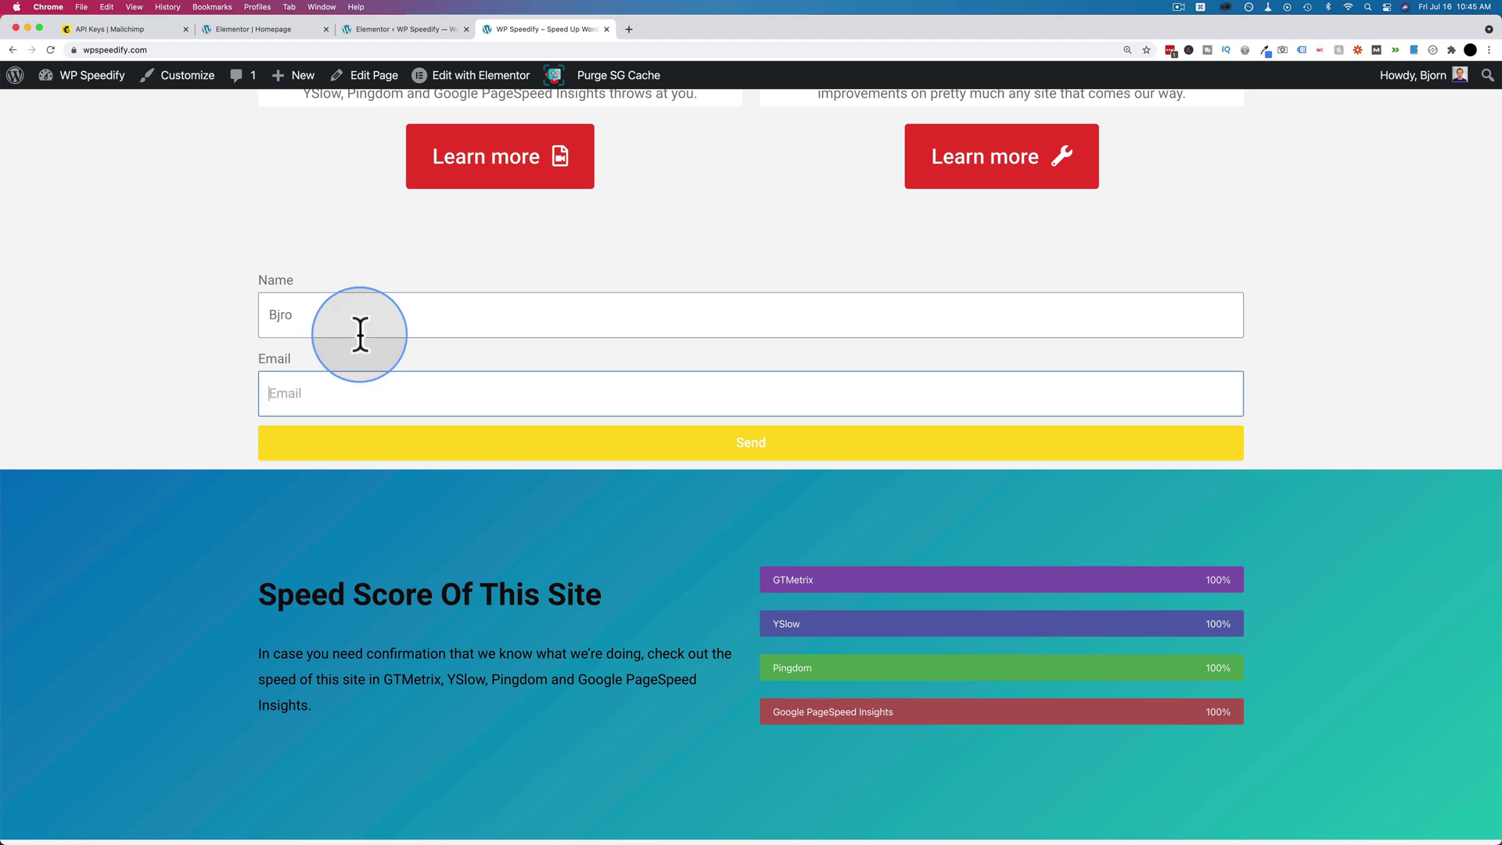
pyautogui.click(337, 315)
pyautogui.press('BackSpace')
pyautogui.write('n')
pyautogui.press('Tab')
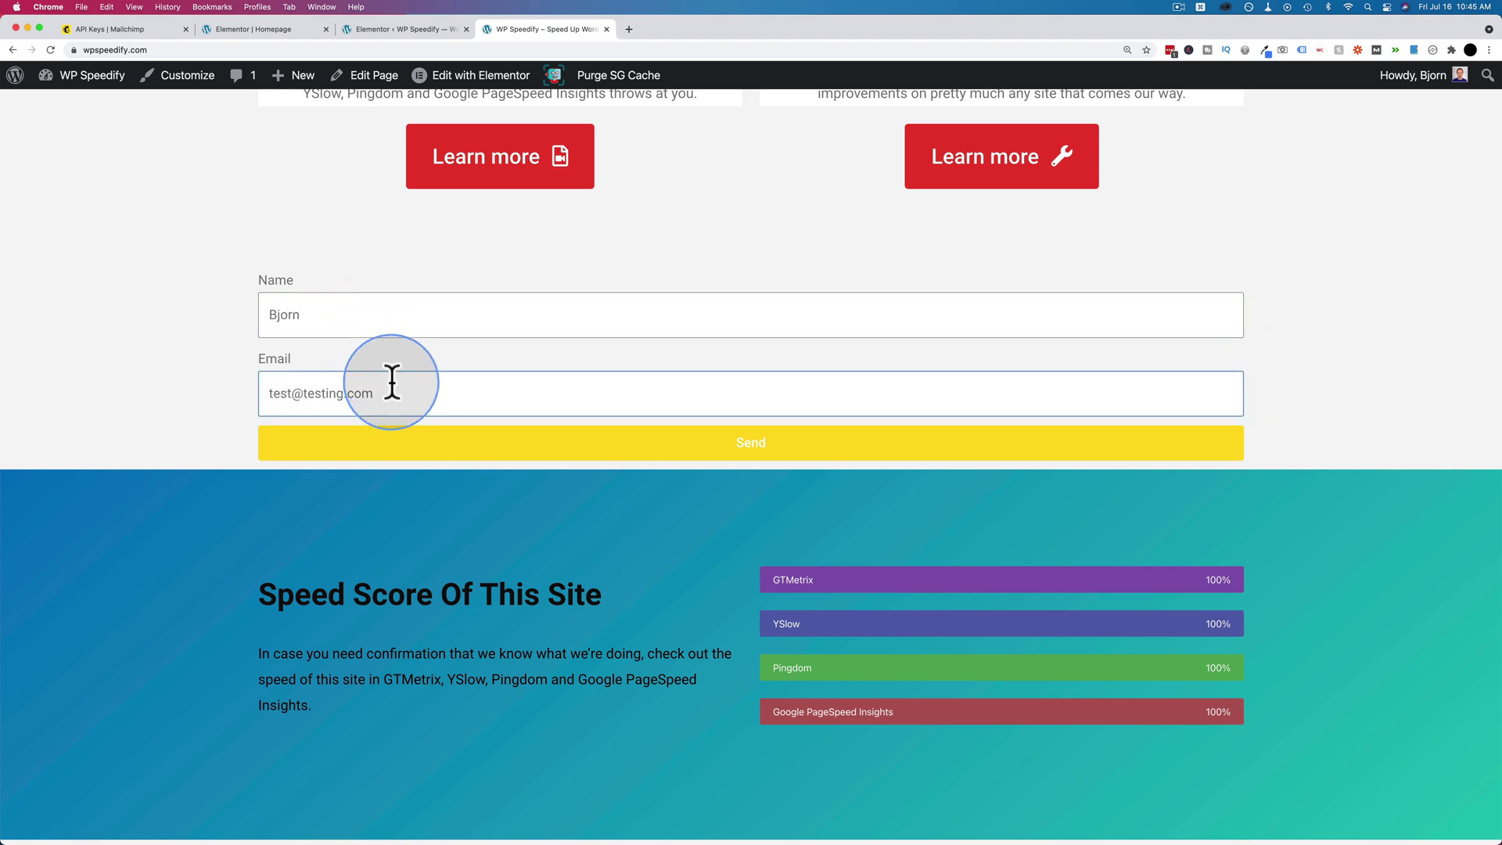
pyautogui.click(644, 445)
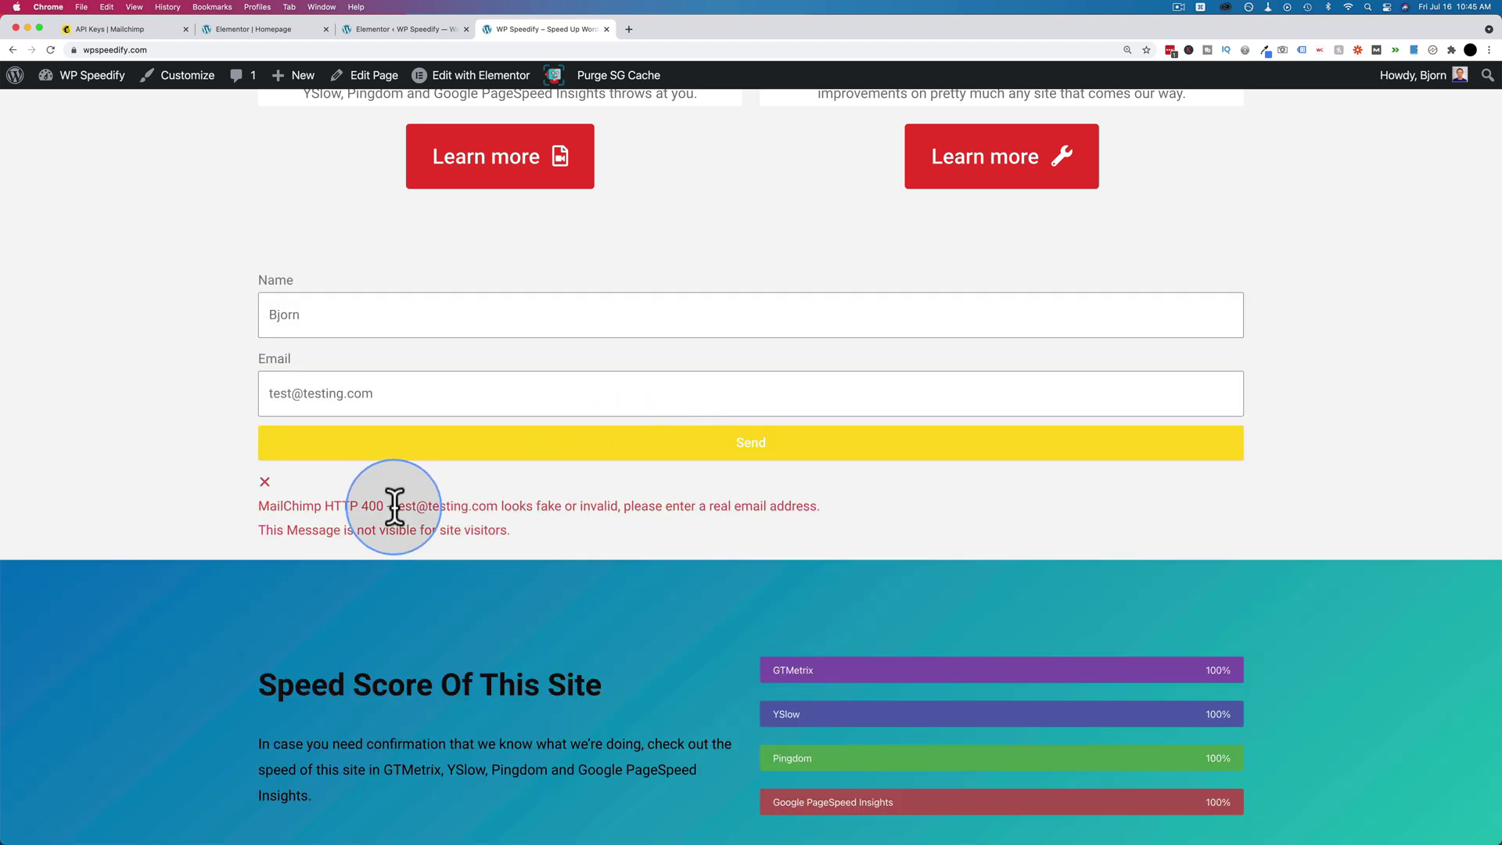
pyautogui.moveTo(393, 506)
pyautogui.mouseDown()
pyautogui.moveTo(561, 505)
pyautogui.moveTo(557, 534)
pyautogui.mouseUp()
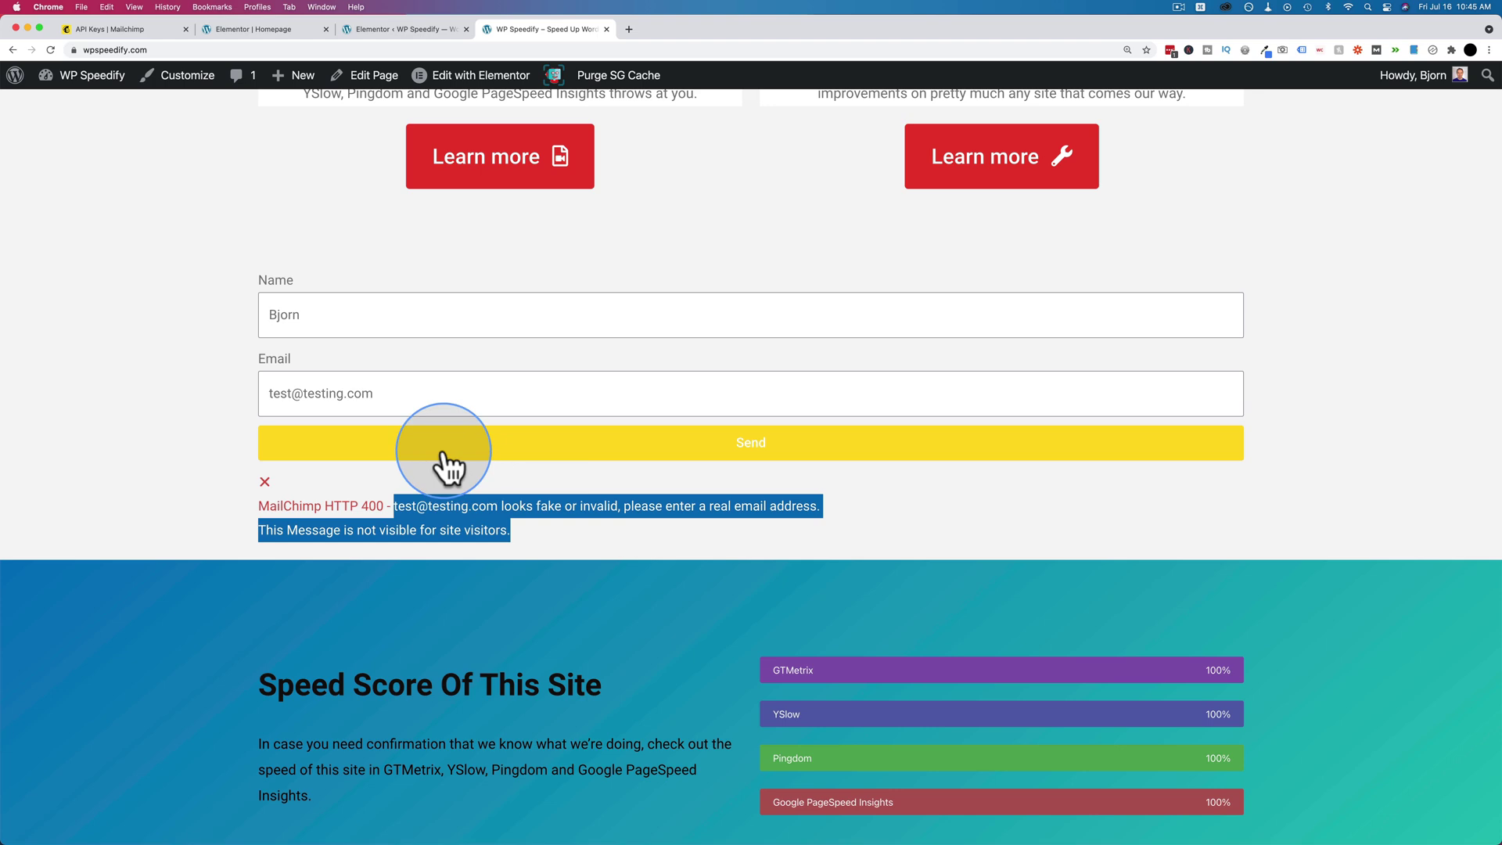
pyautogui.click(378, 393)
pyautogui.press('super+a')
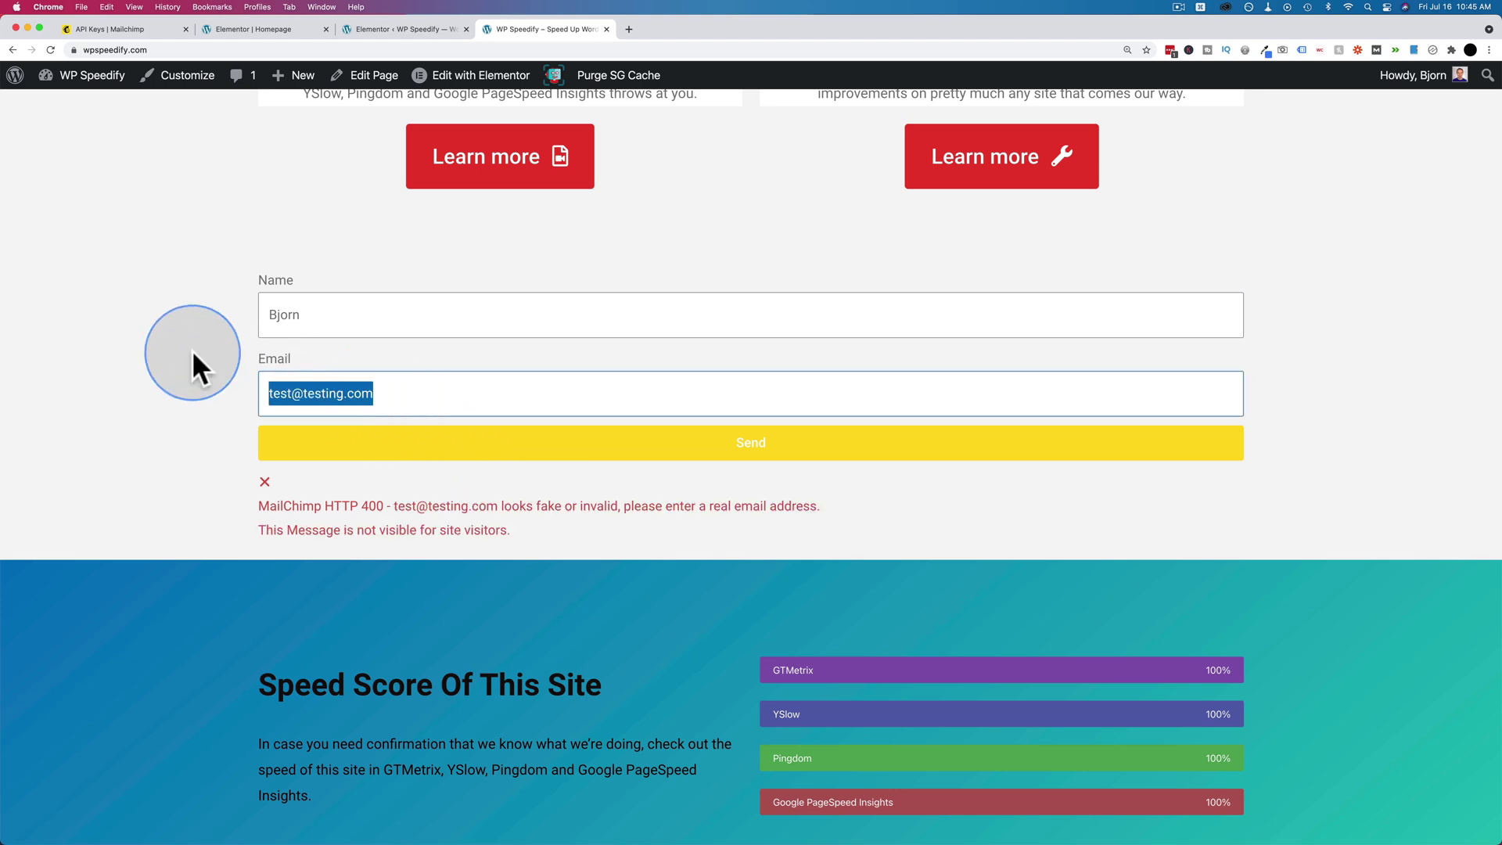
# In Mailchimp All contacts, unsubscribe the first contact via Actions > Unsubscribe and confirm.
pyautogui.click(112, 28)
pyautogui.click(27, 195)
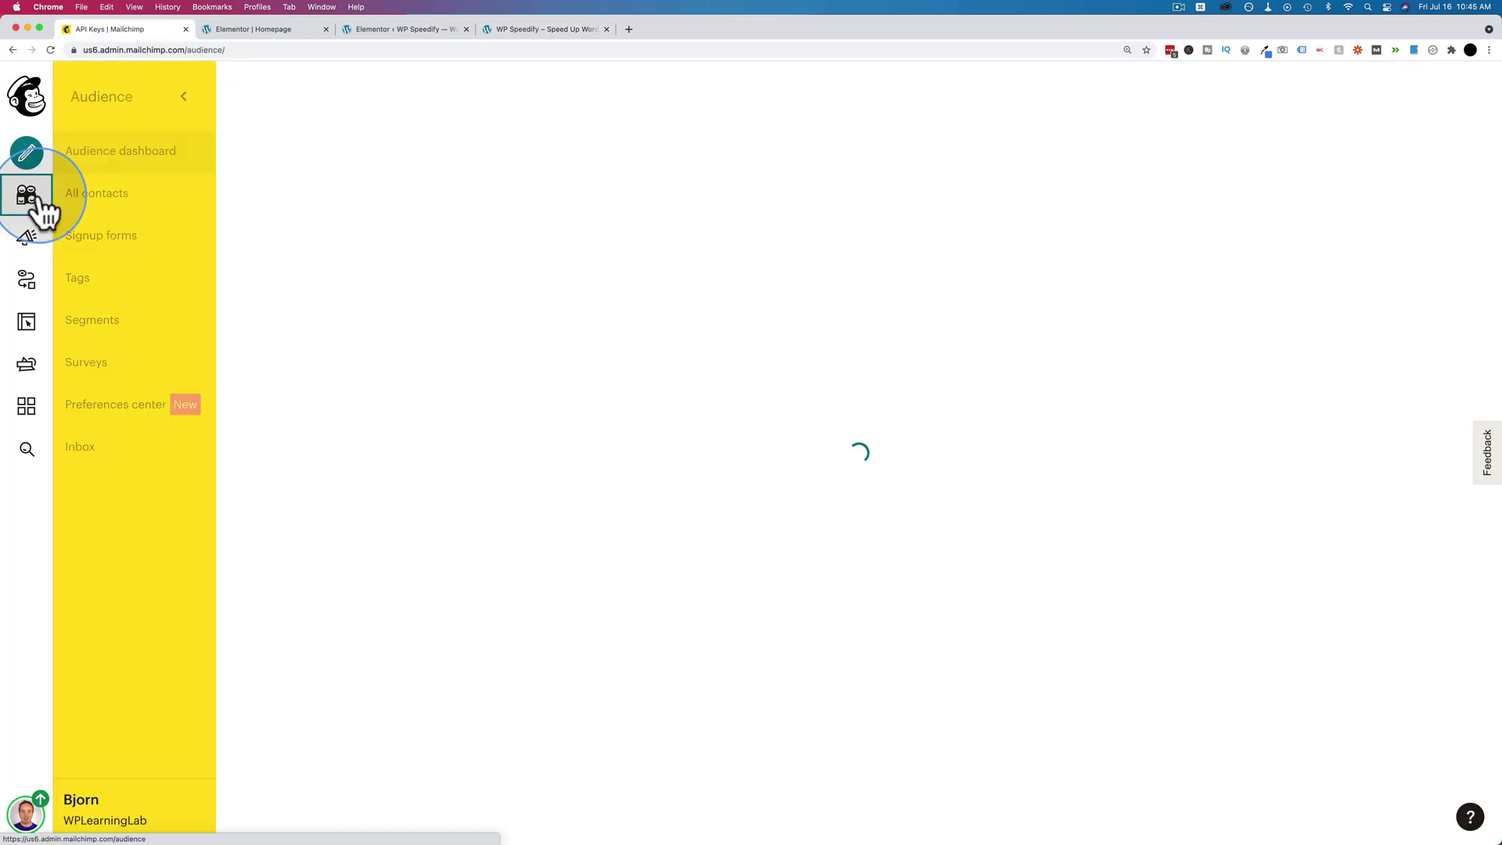
pyautogui.click(117, 195)
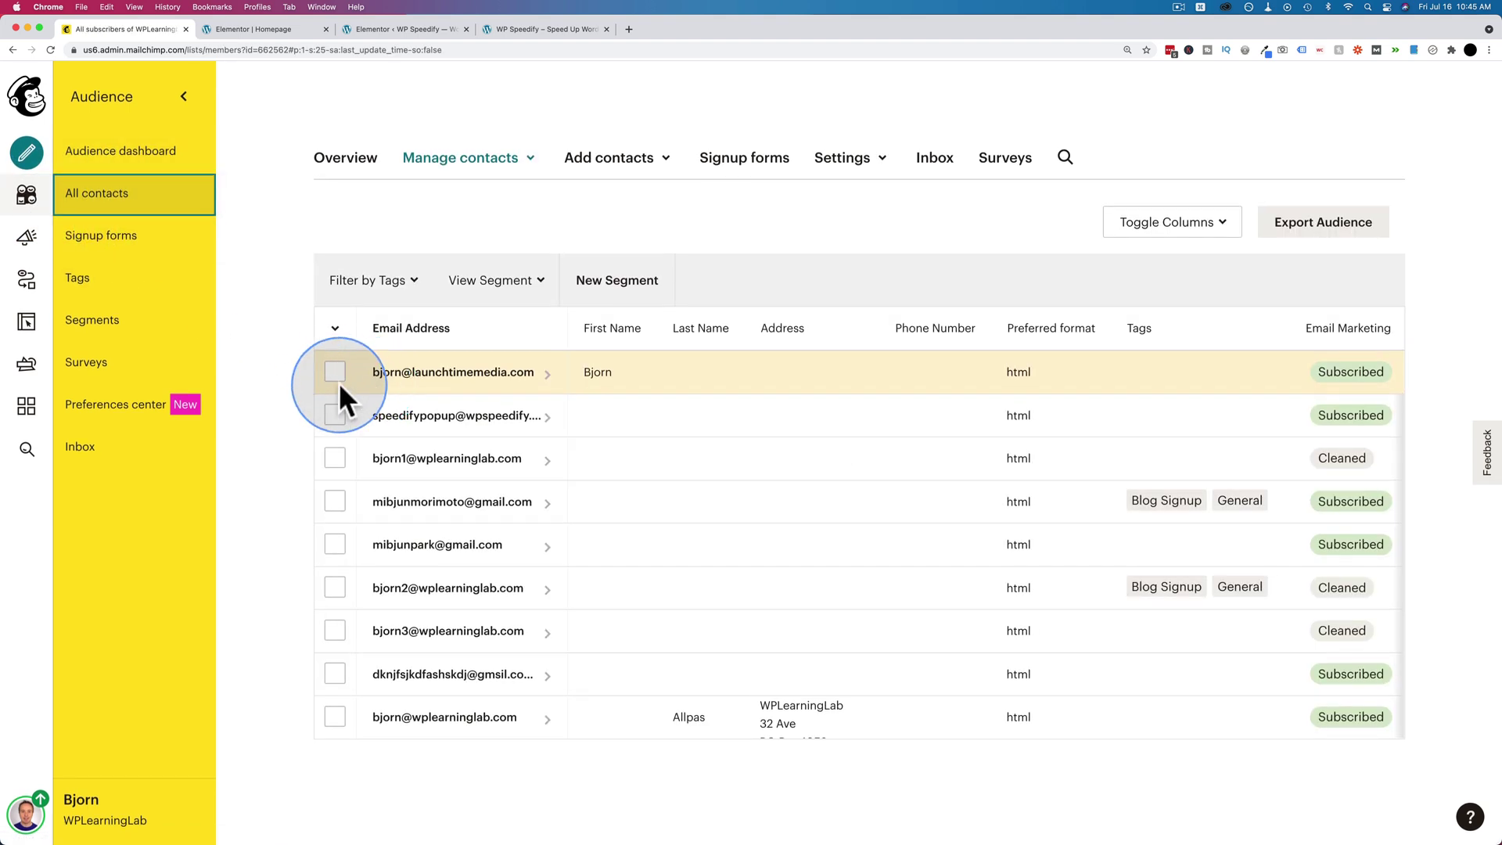
pyautogui.click(335, 373)
pyautogui.click(516, 280)
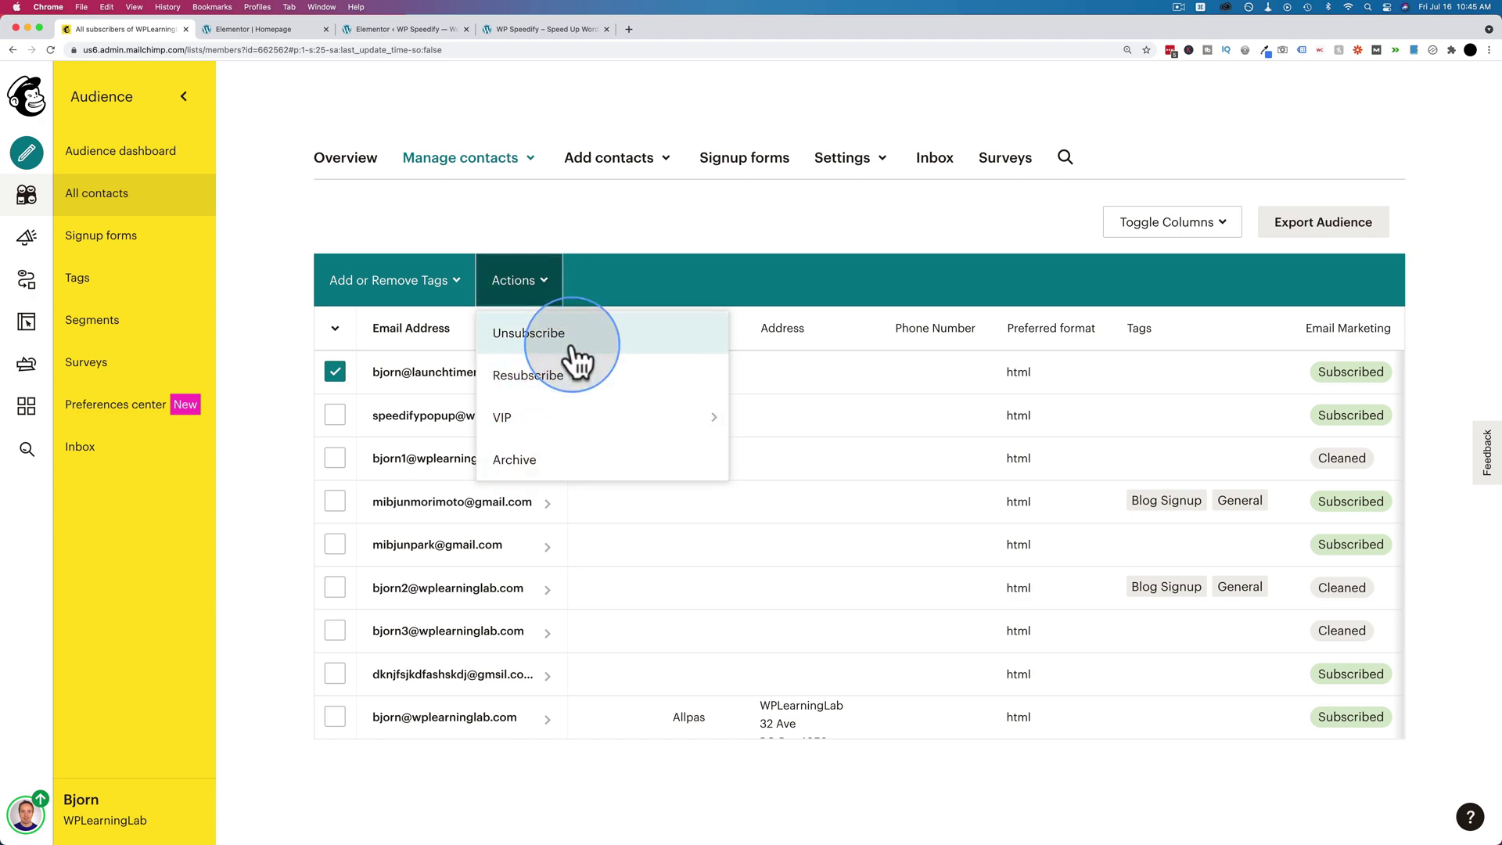
pyautogui.click(528, 333)
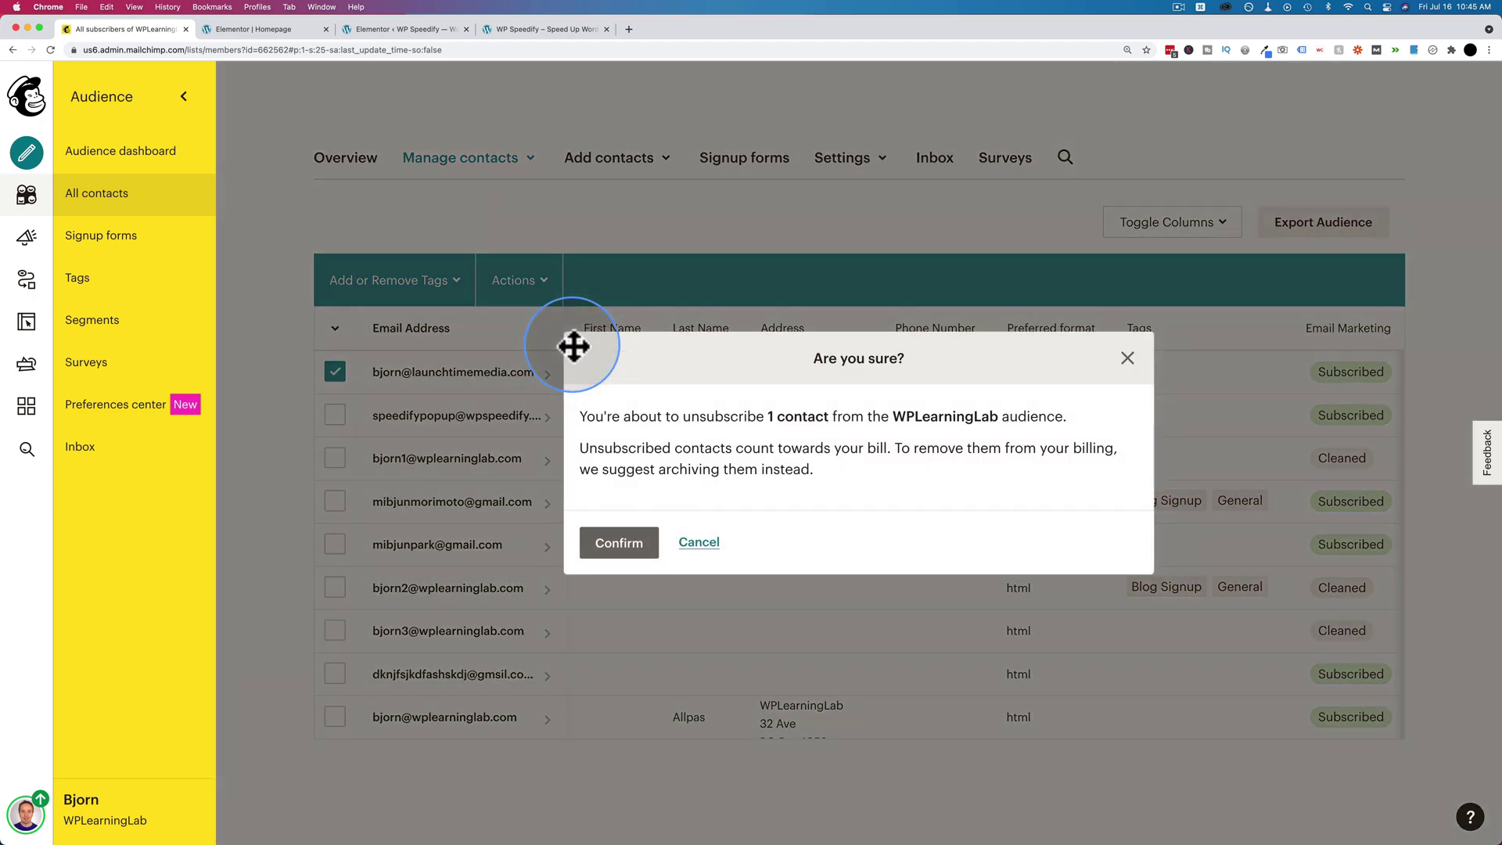
pyautogui.click(622, 546)
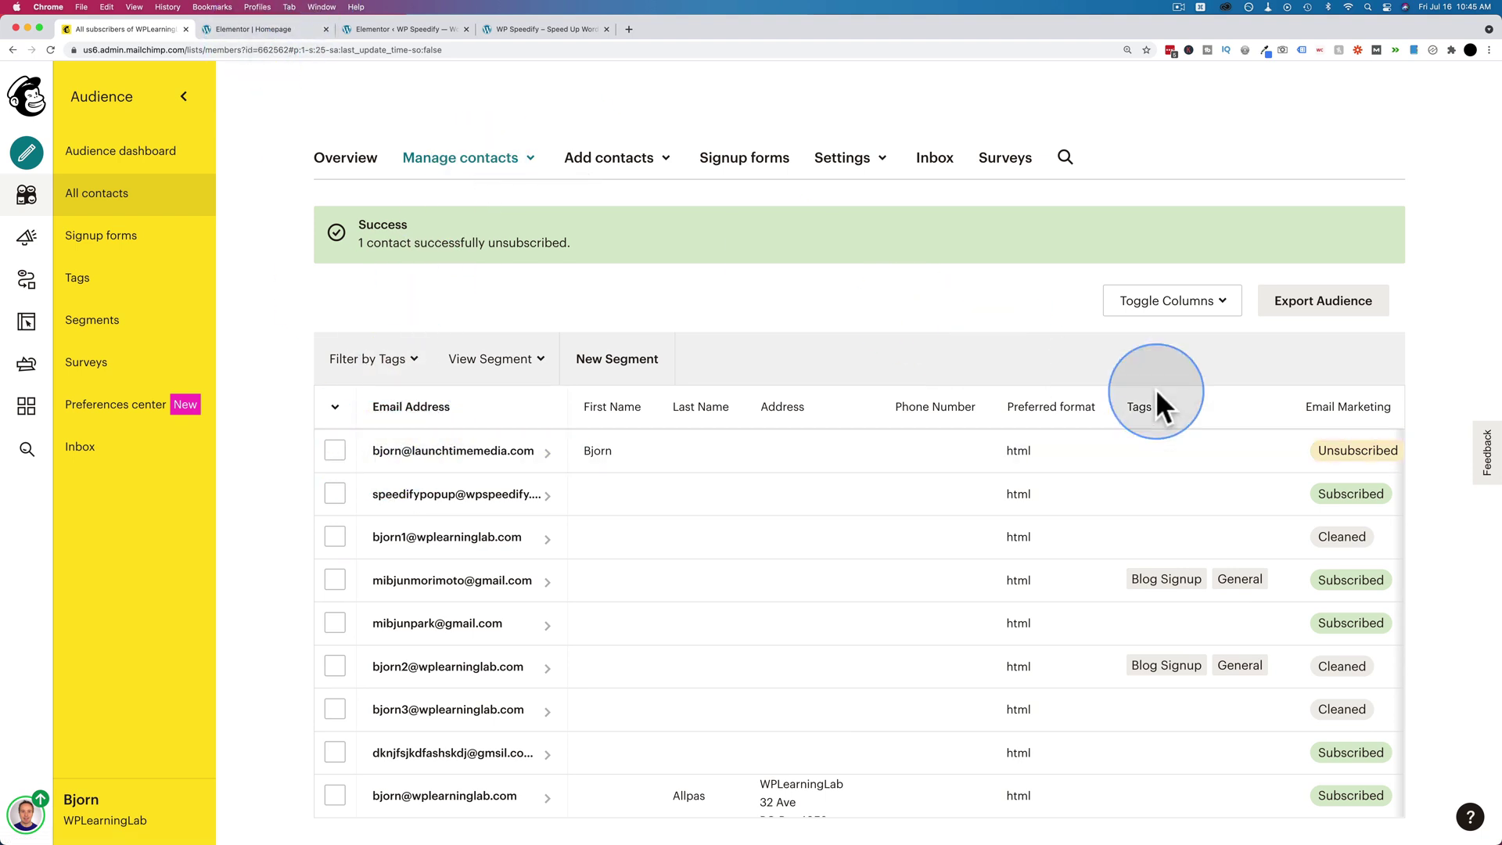
# Resubmit the live form with the suggested real email address, then bring the homepage editor back up.
pyautogui.click(516, 28)
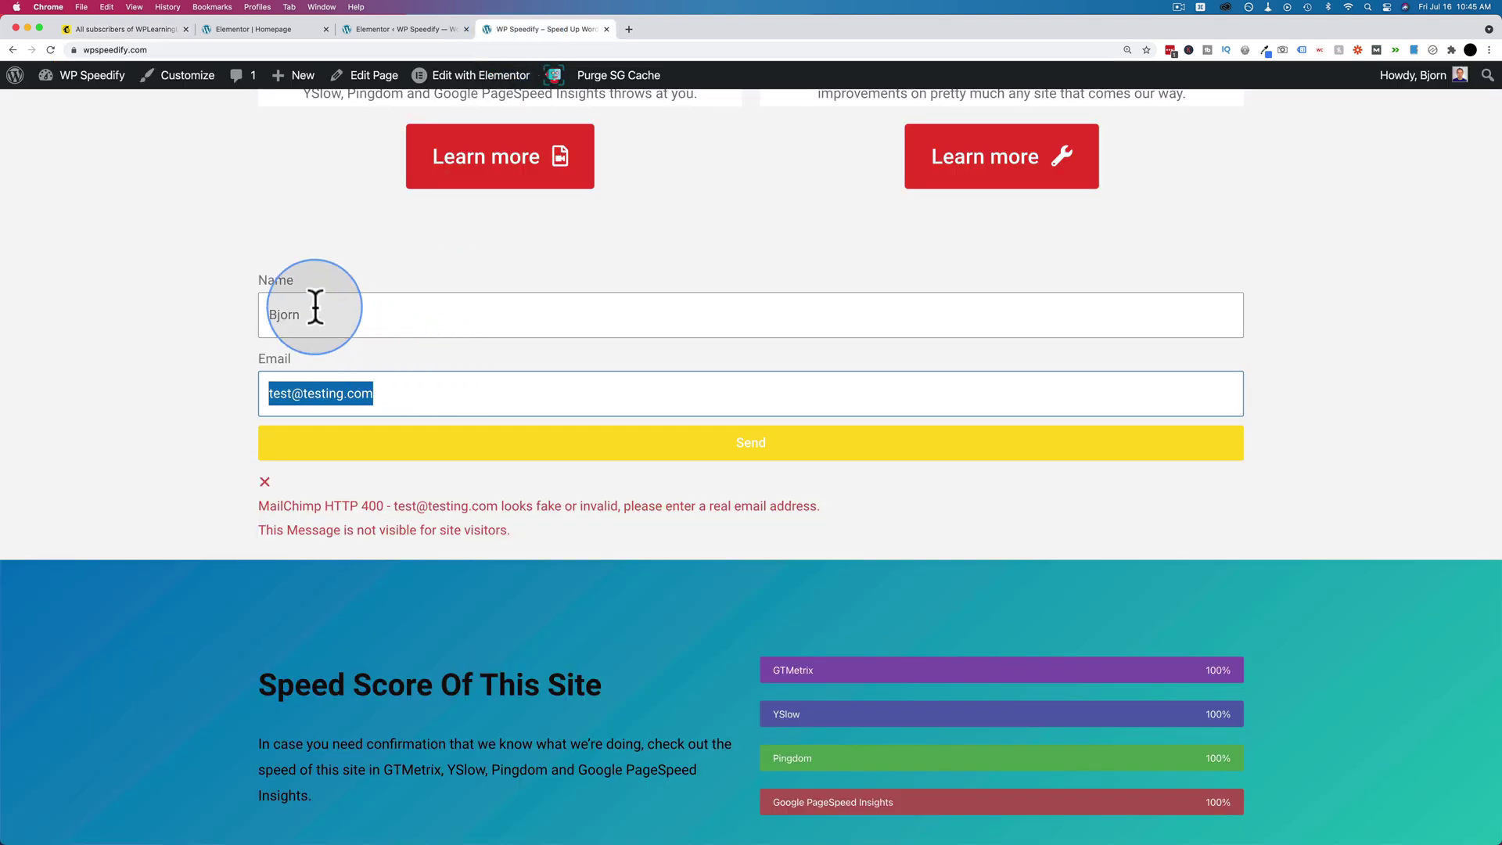
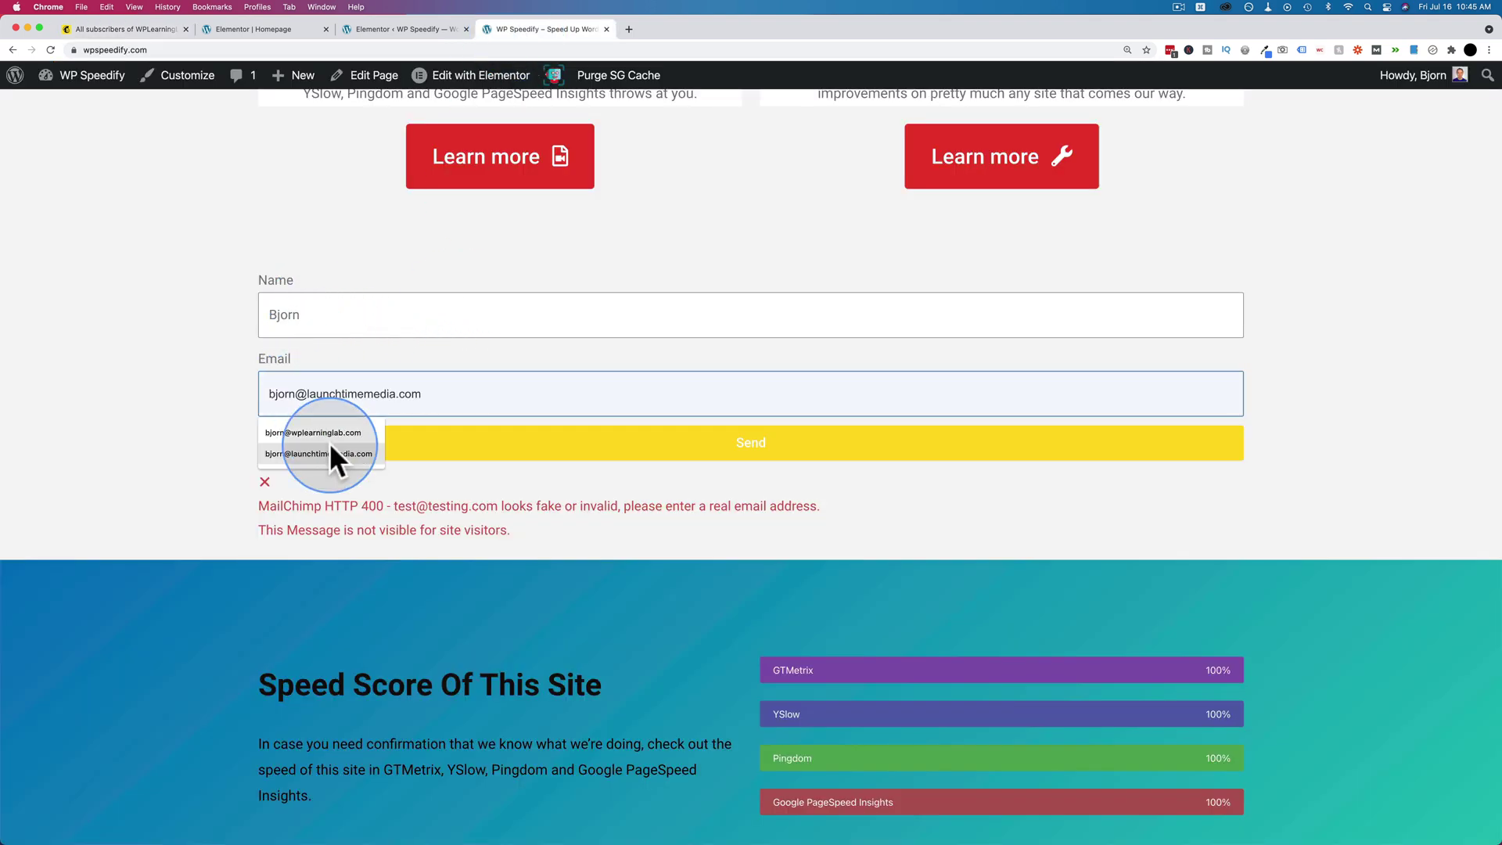
pyautogui.click(319, 453)
pyautogui.click(414, 448)
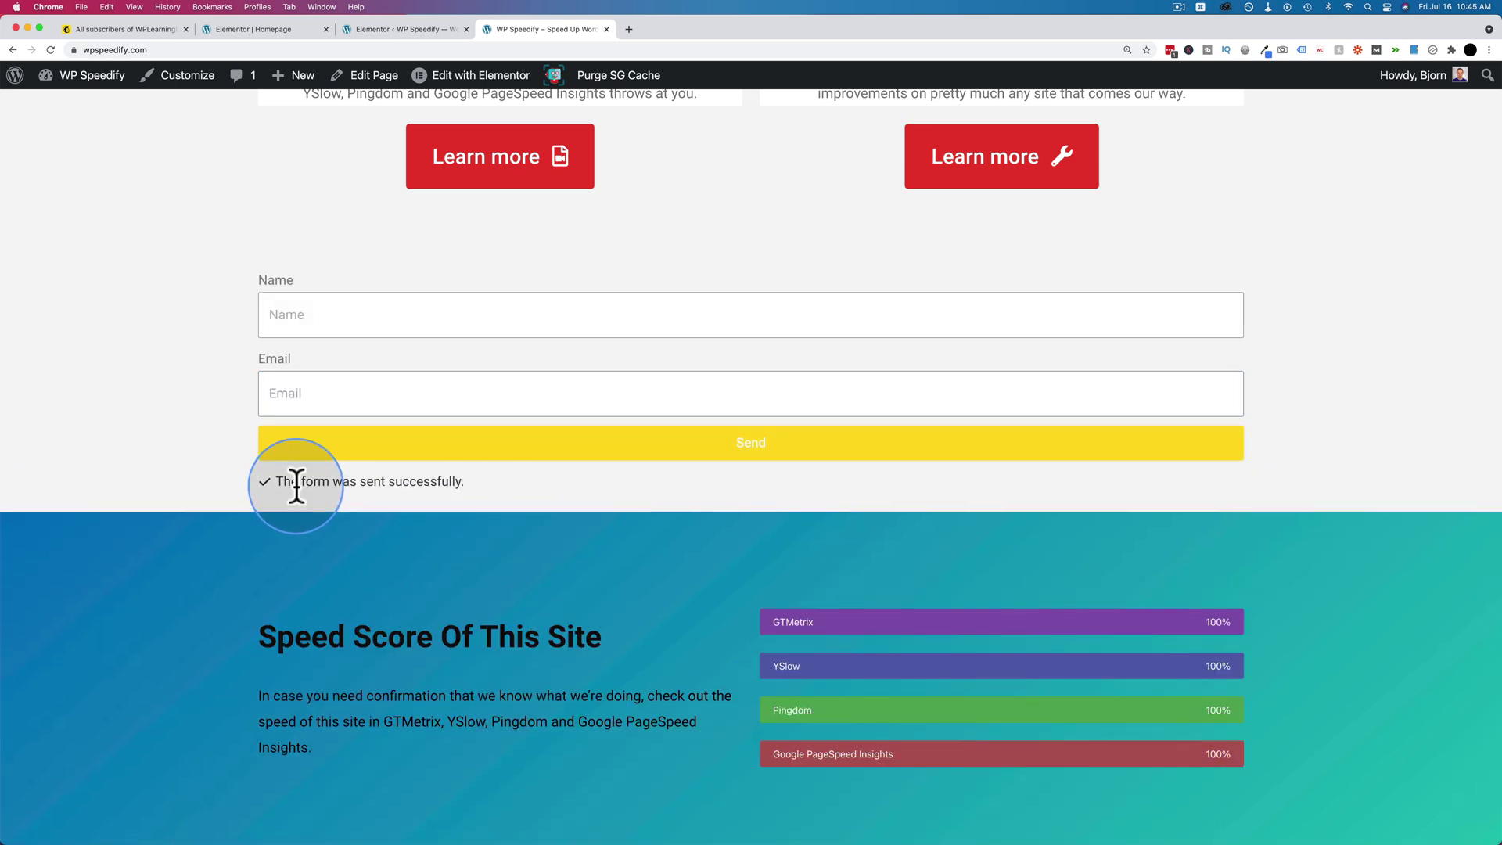
pyautogui.click(252, 28)
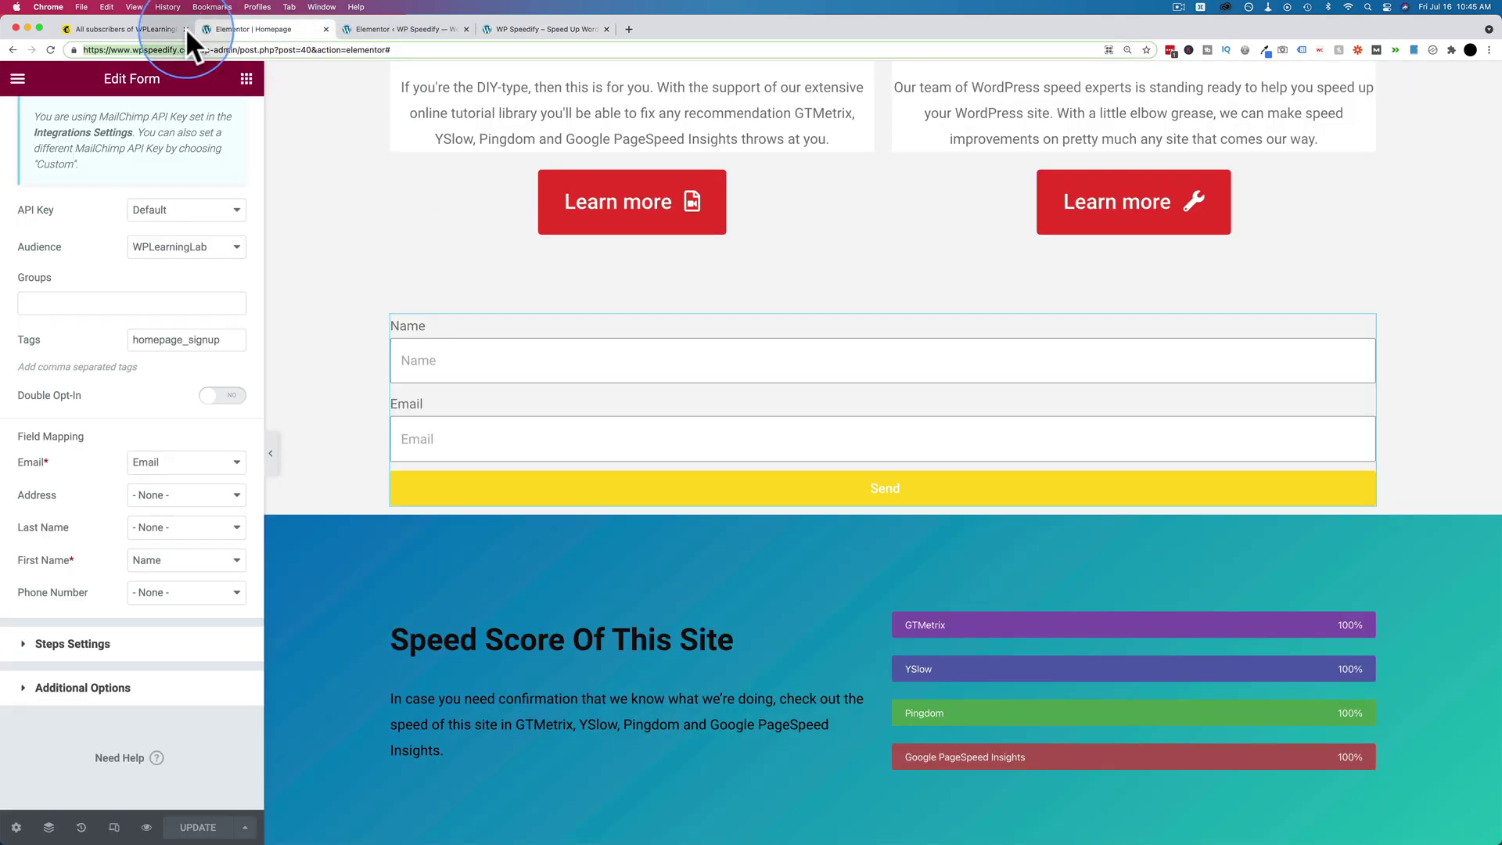
# Reload Mailchimp All contacts to see the new subscriber tagged homepage_signup, then leave the list.
pyautogui.click(123, 29)
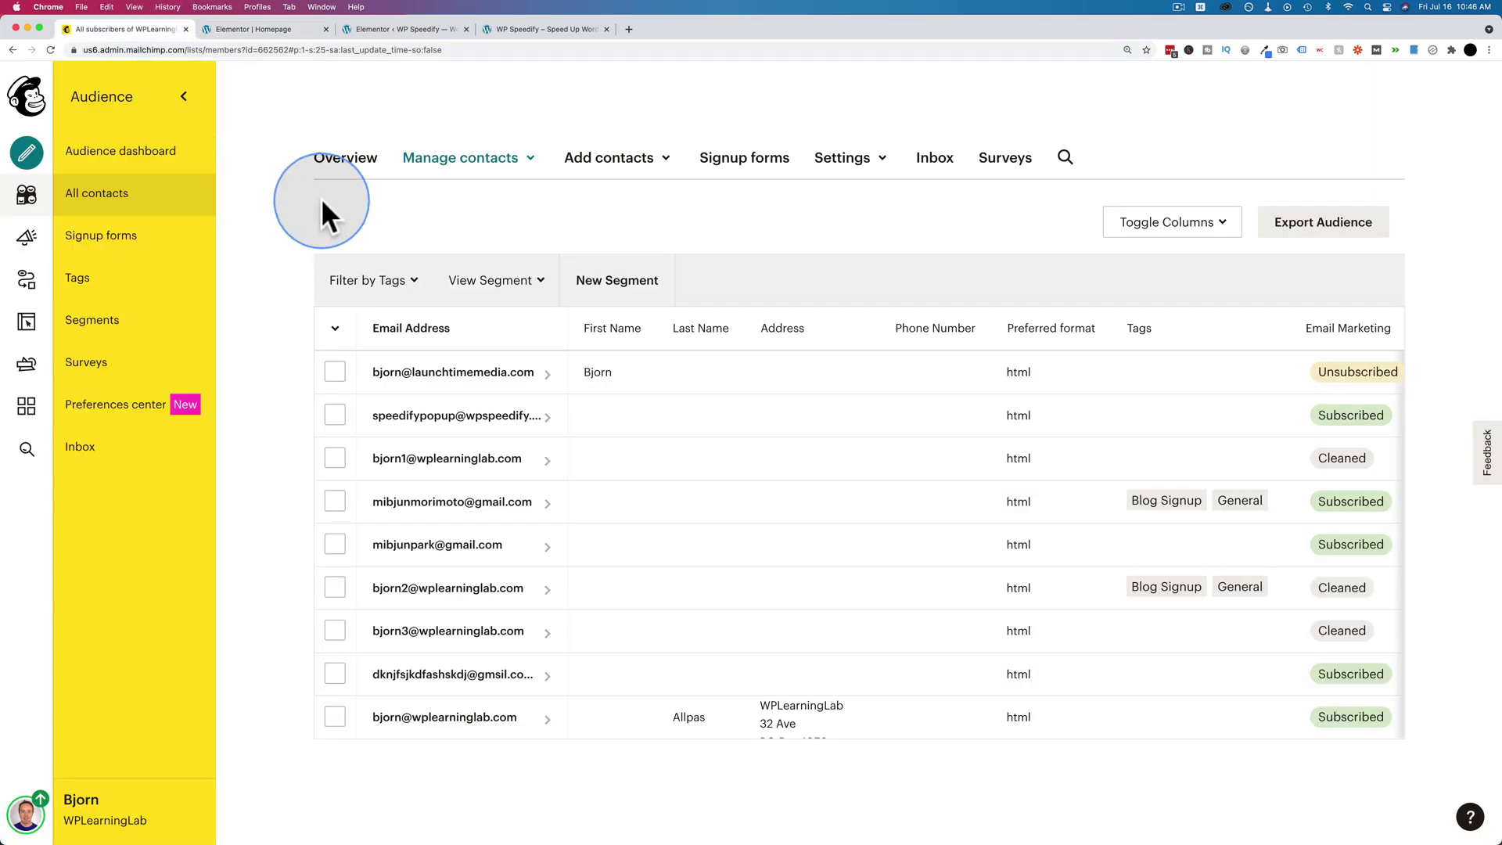
pyautogui.press('super+r')
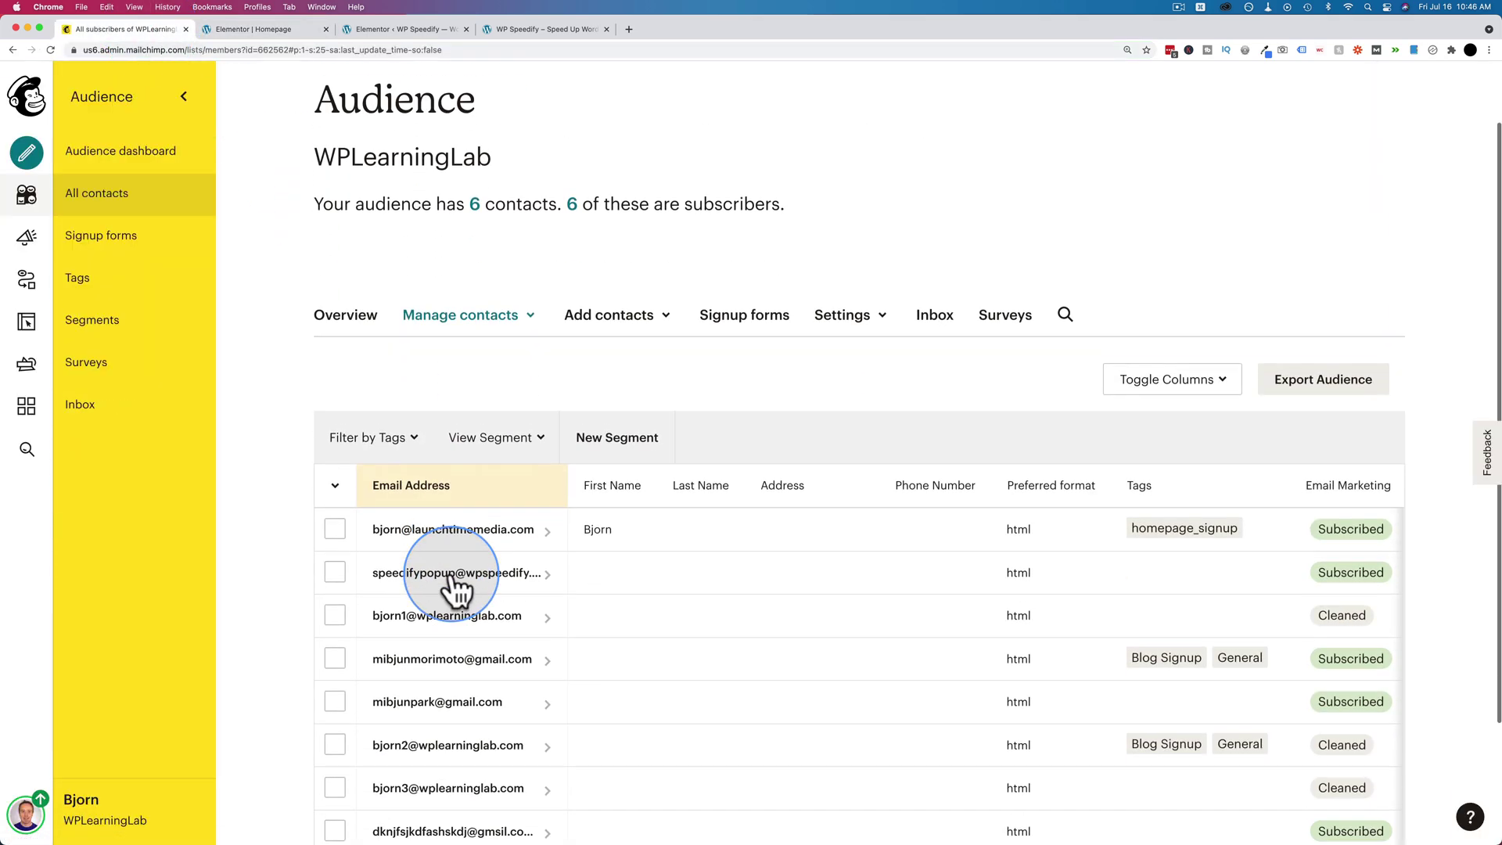
pyautogui.scroll(-1, 458, 587)
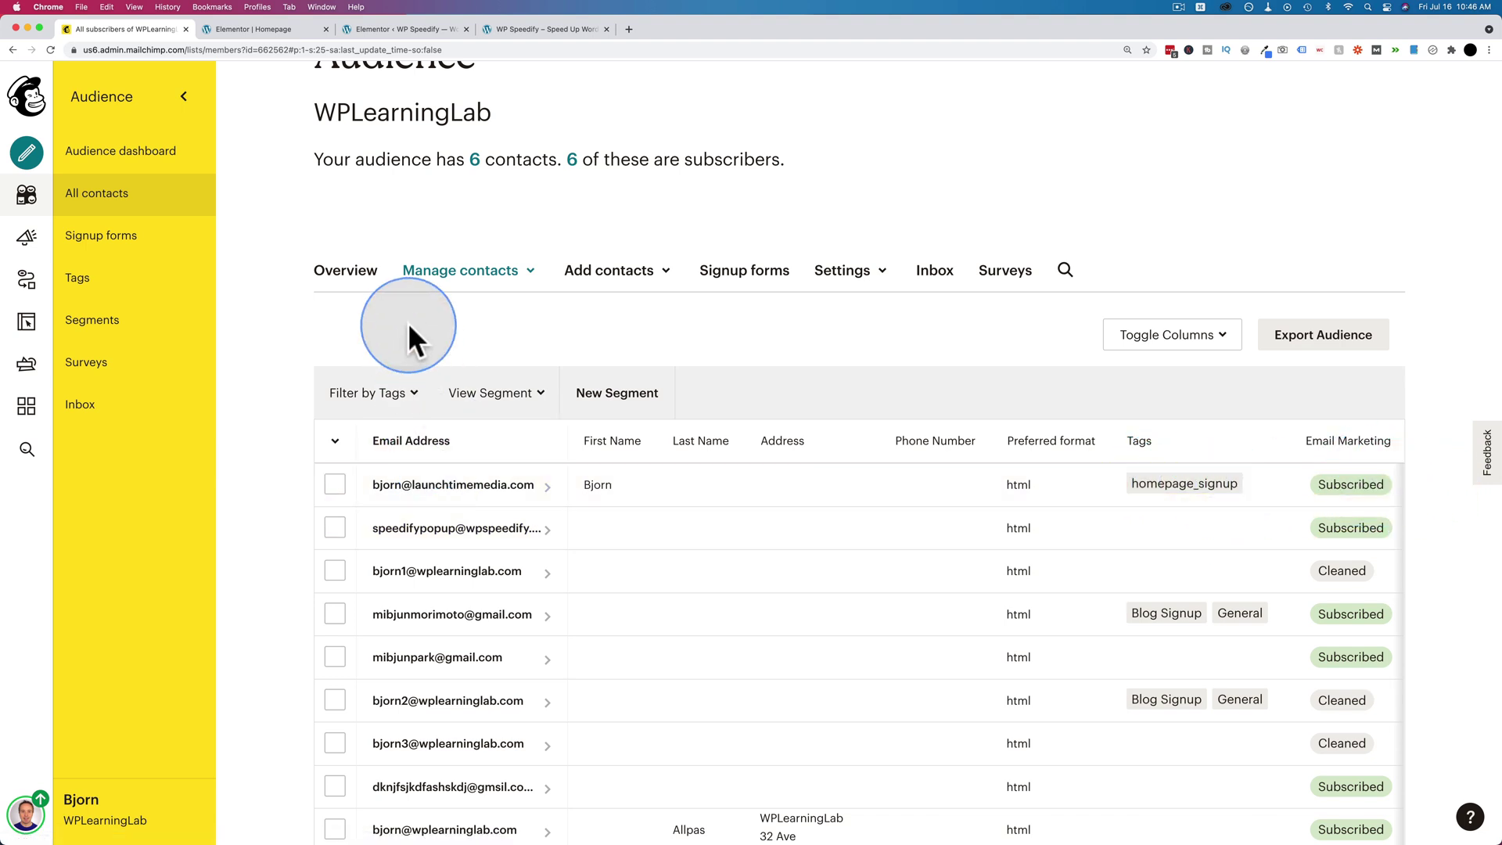
pyautogui.click(377, 26)
pyautogui.click(253, 28)
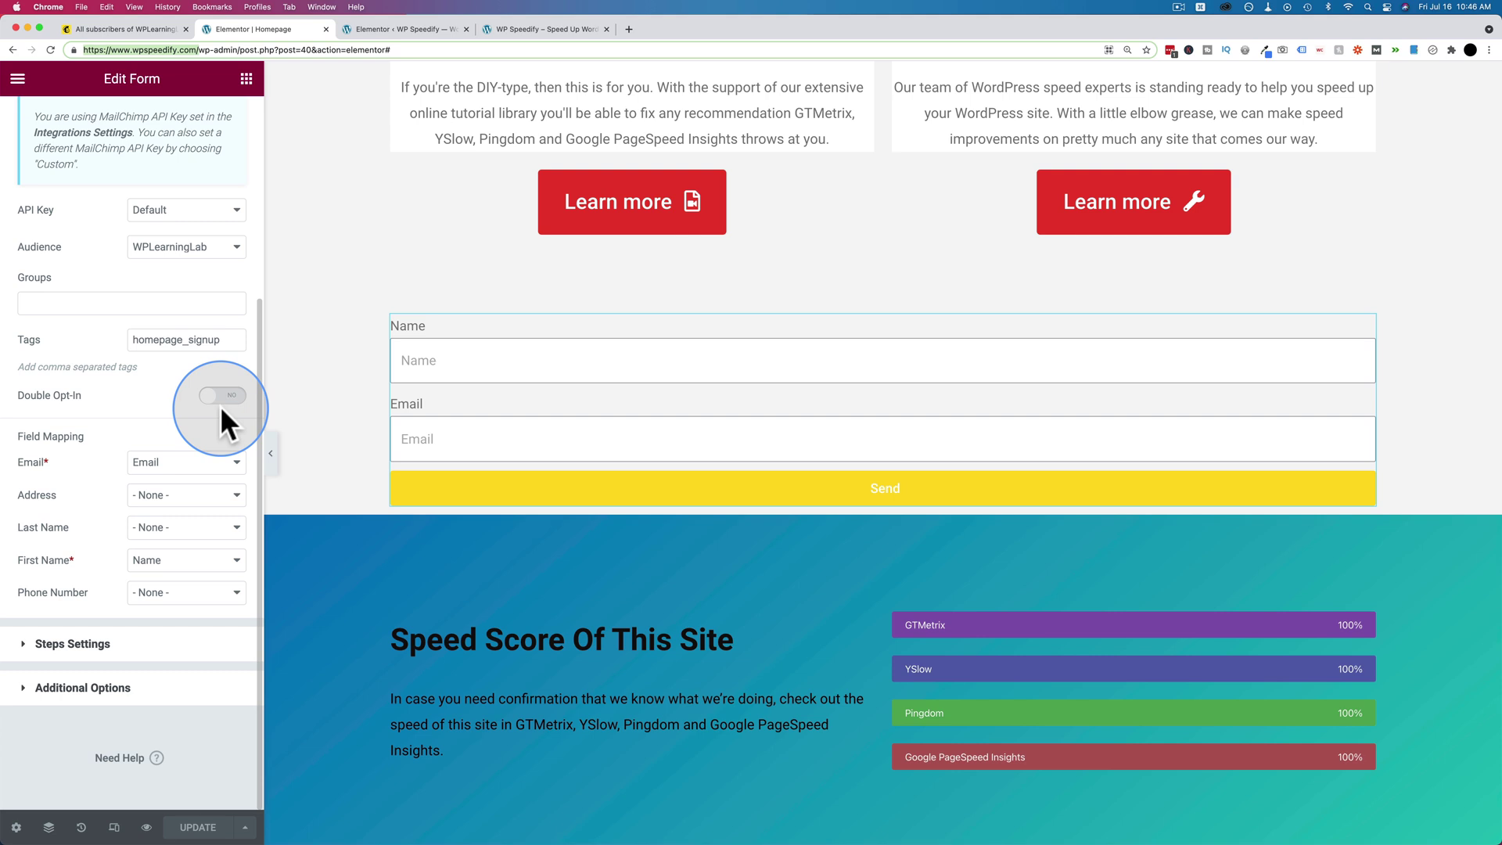
# Send a second live-form signup as Bjorn with a made-up gmail address and switch to Mailchimp.
pyautogui.click(554, 29)
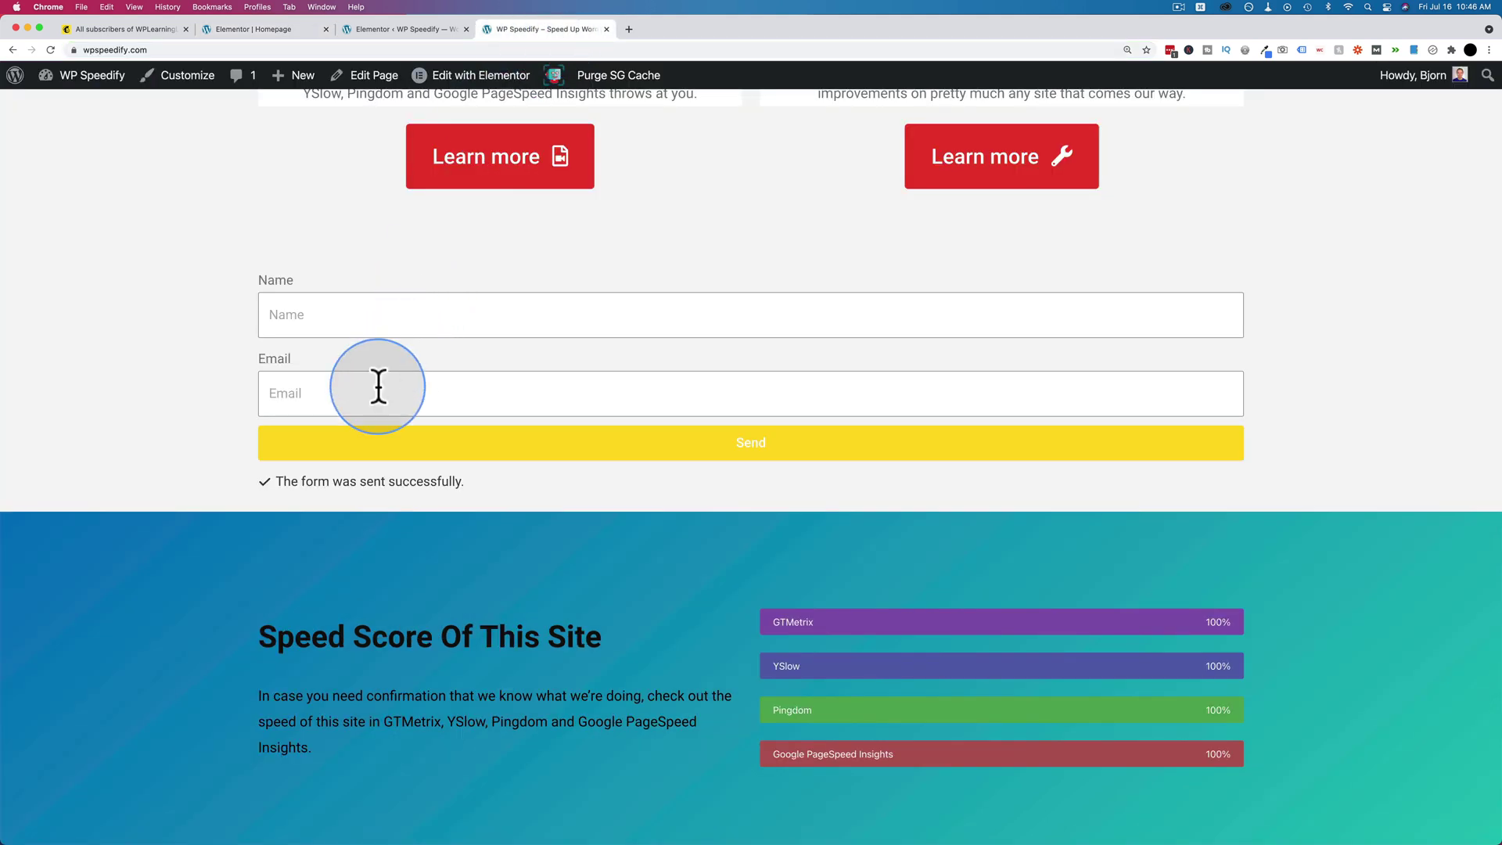
pyautogui.click(323, 316)
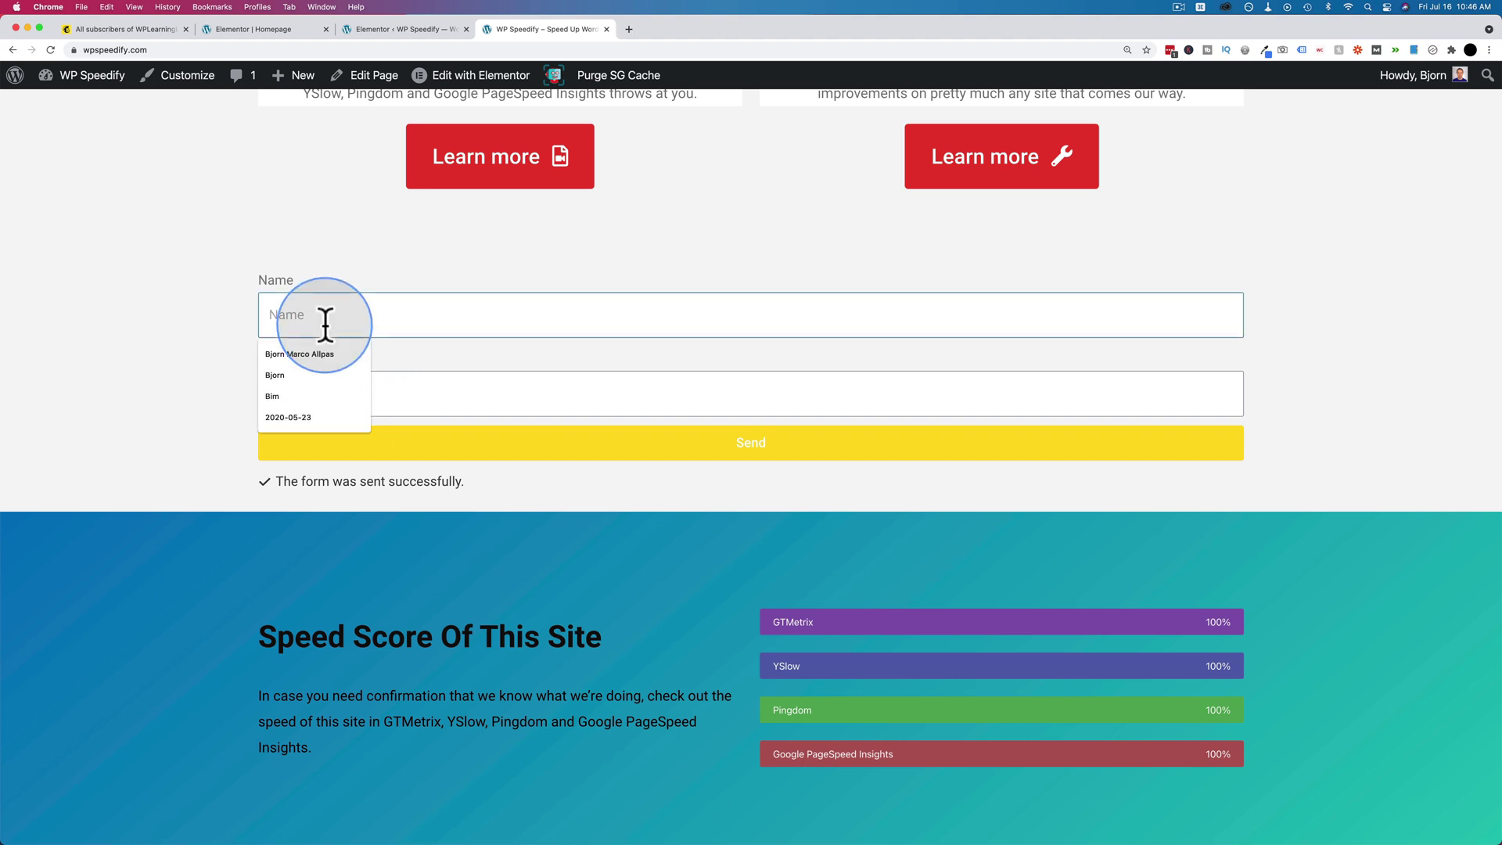
pyautogui.write('Bjorn')
pyautogui.press('Tab')
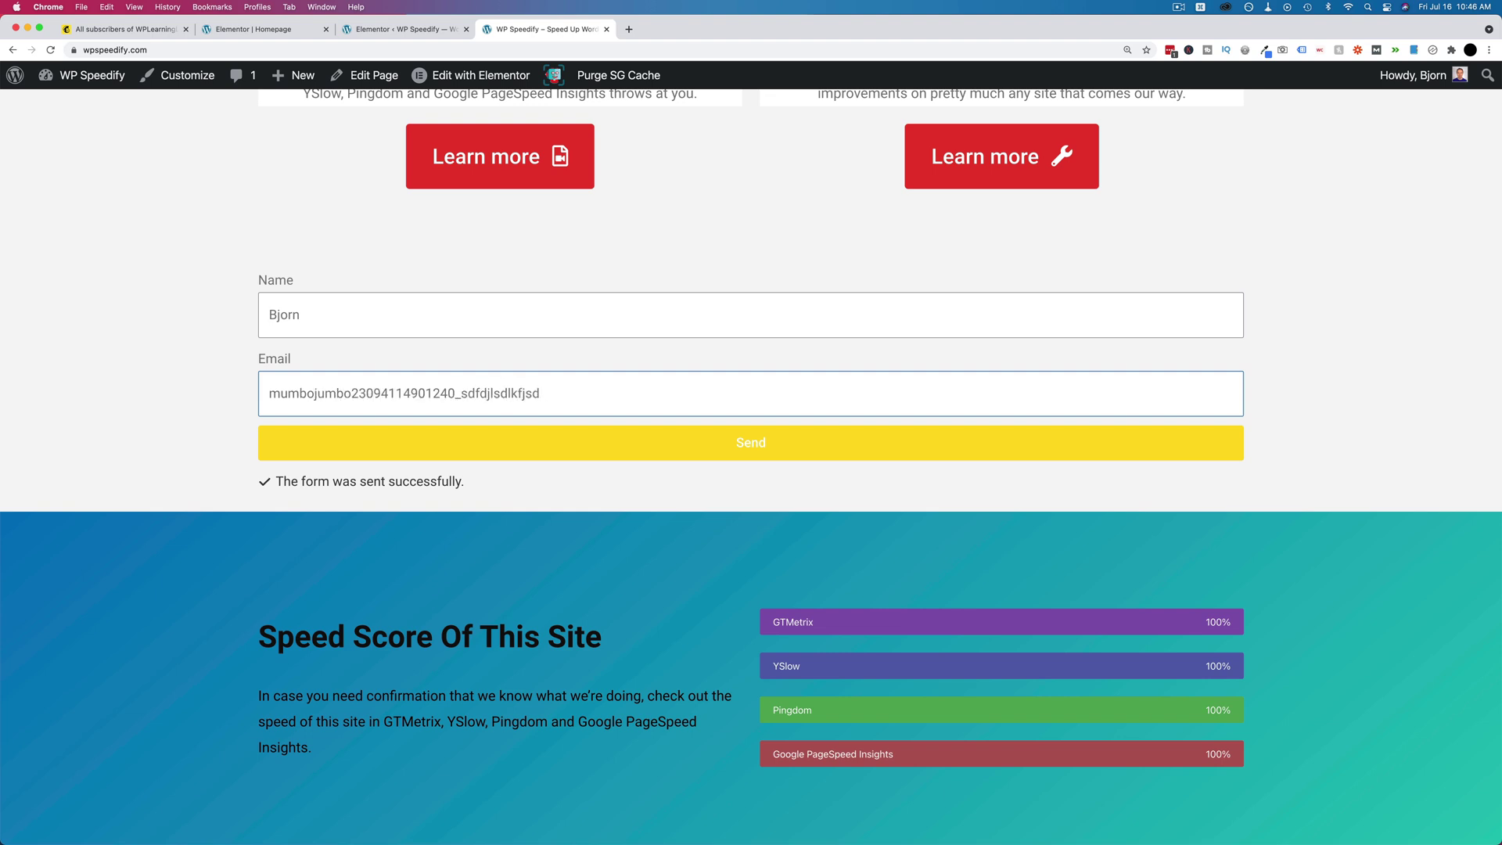
pyautogui.write('gmail.com')
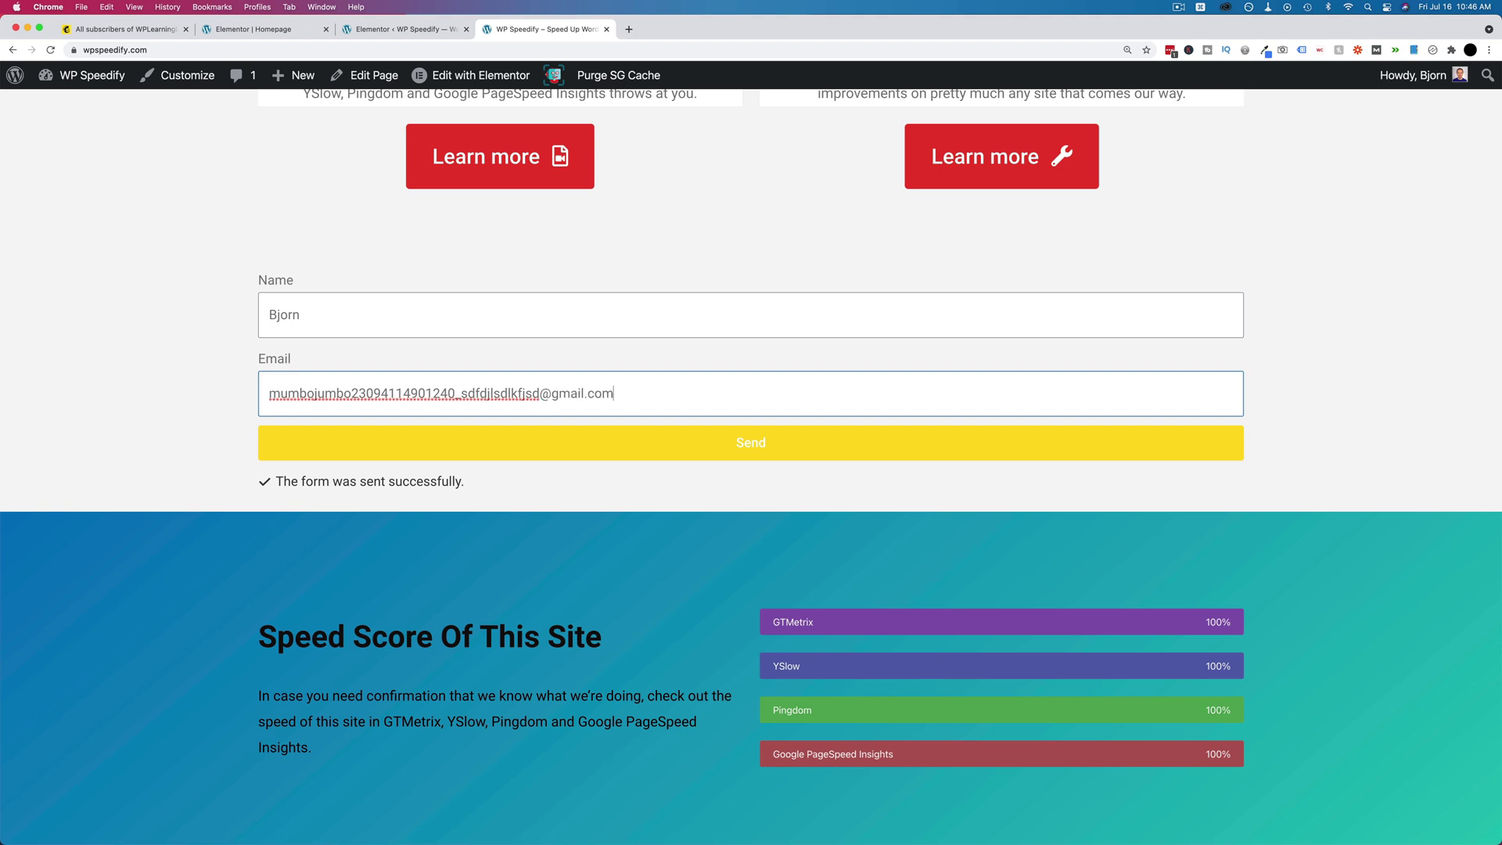
pyautogui.click(372, 446)
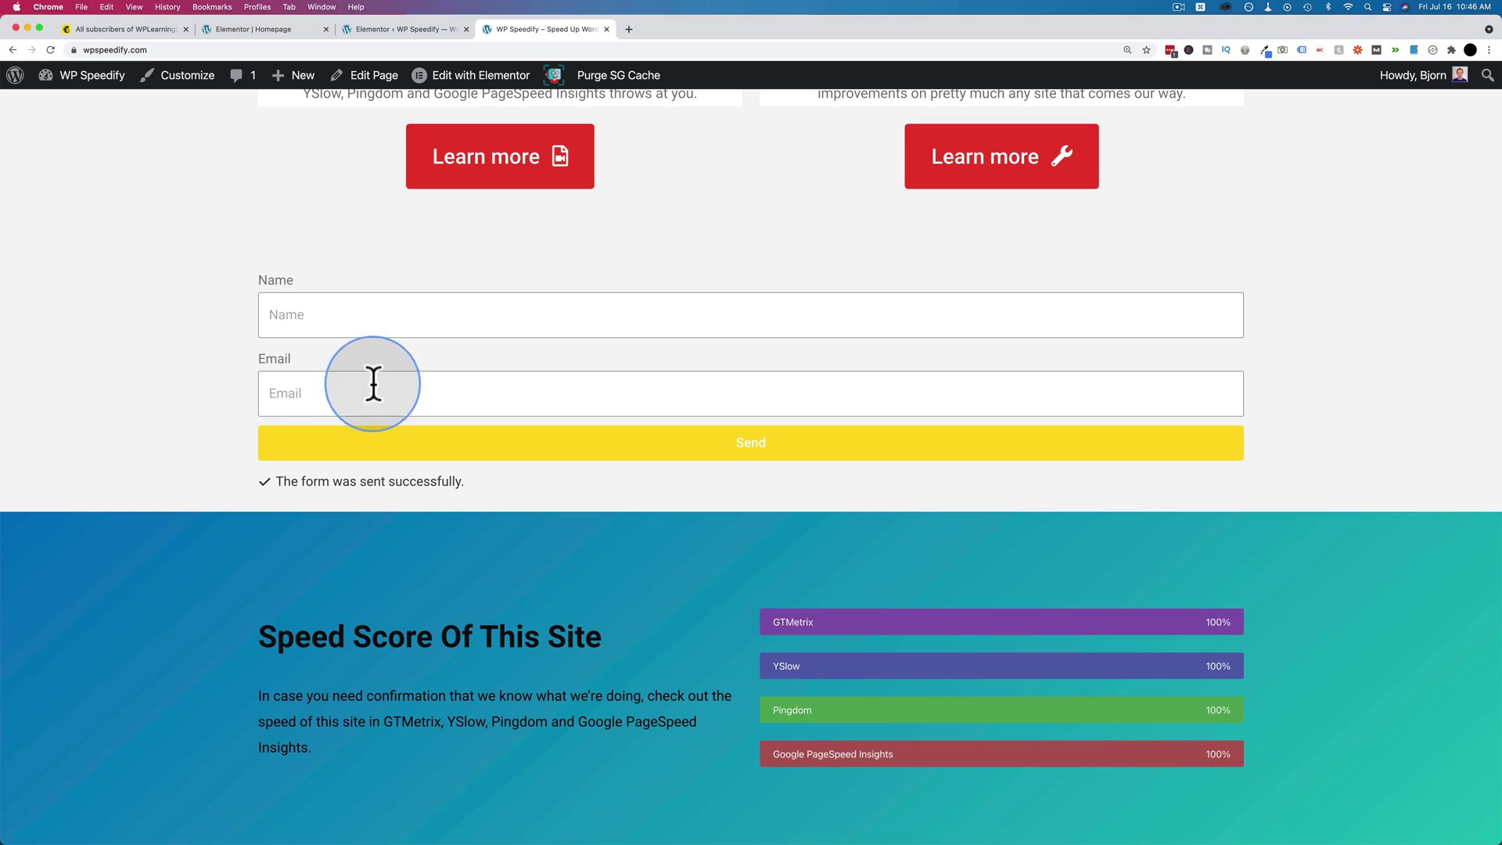
pyautogui.click(141, 28)
# Reload the contacts list to confirm 7 contacts including Bjorn tagged homepage_signup, then leave Mailchimp.
pyautogui.click(51, 49)
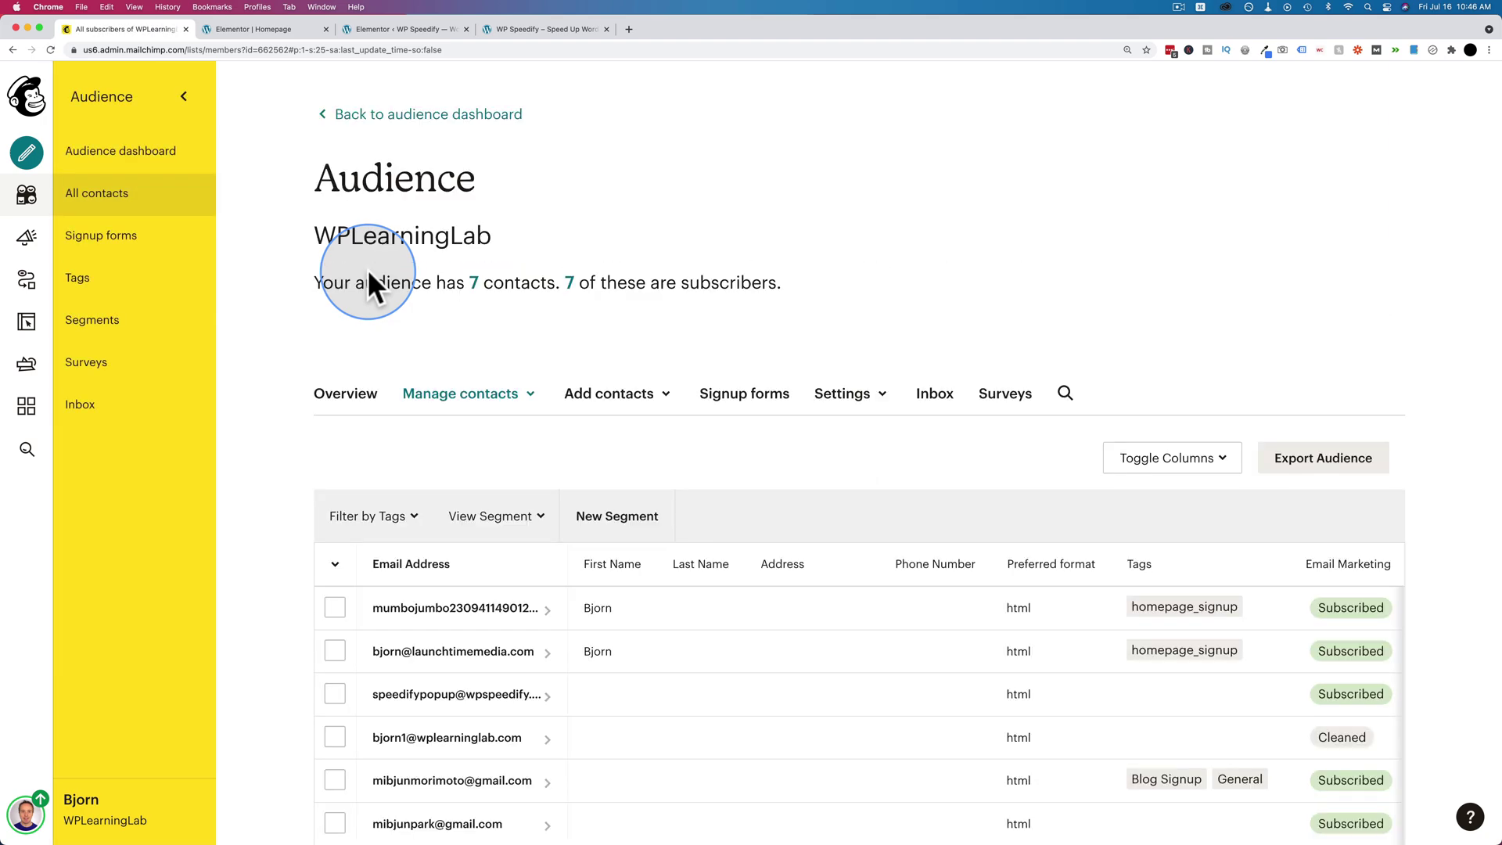
pyautogui.scroll(-2, 435, 404)
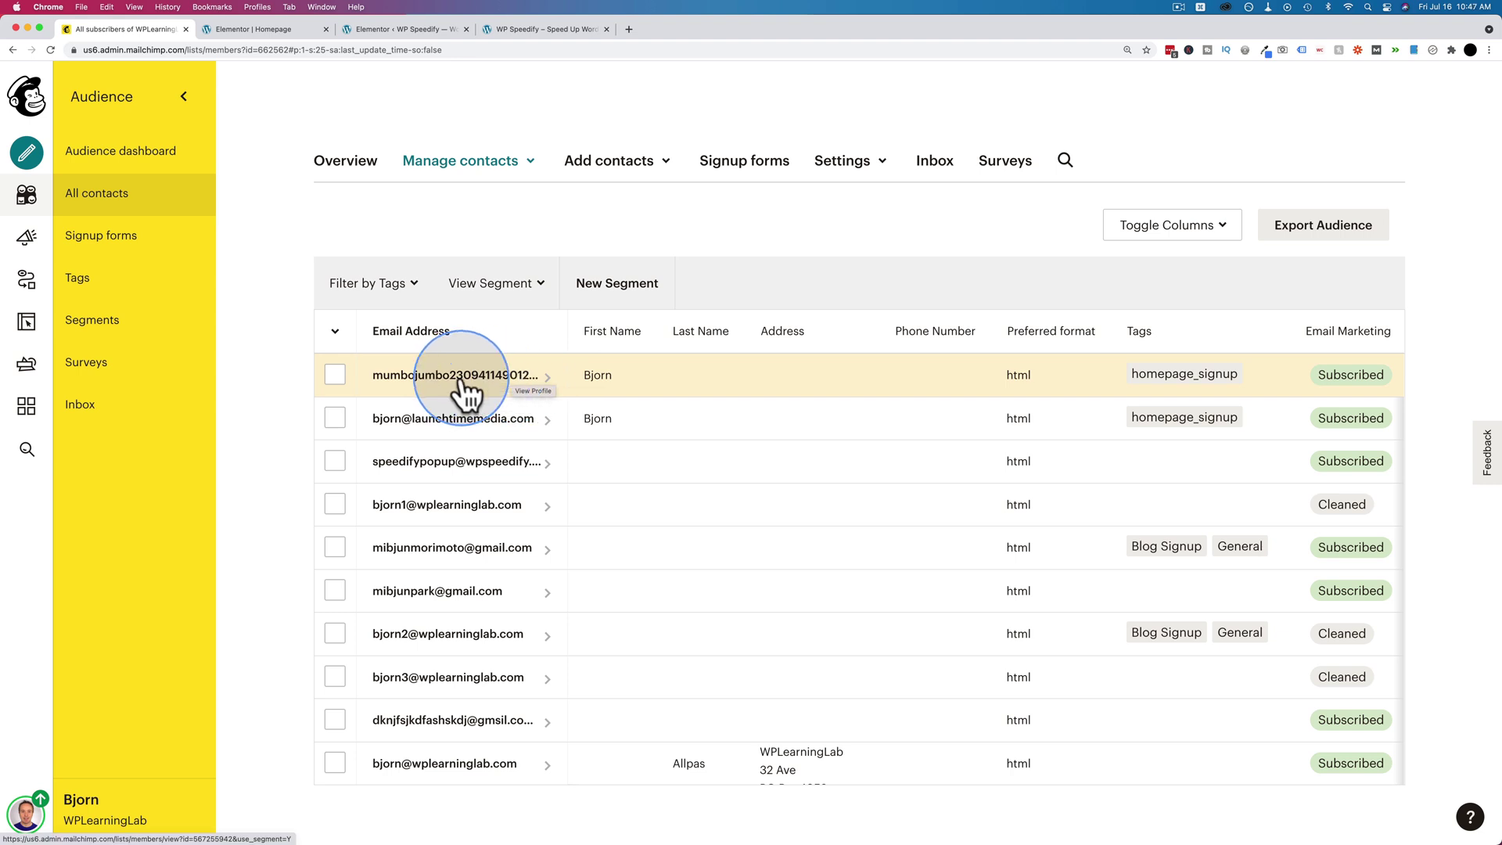
pyautogui.click(539, 28)
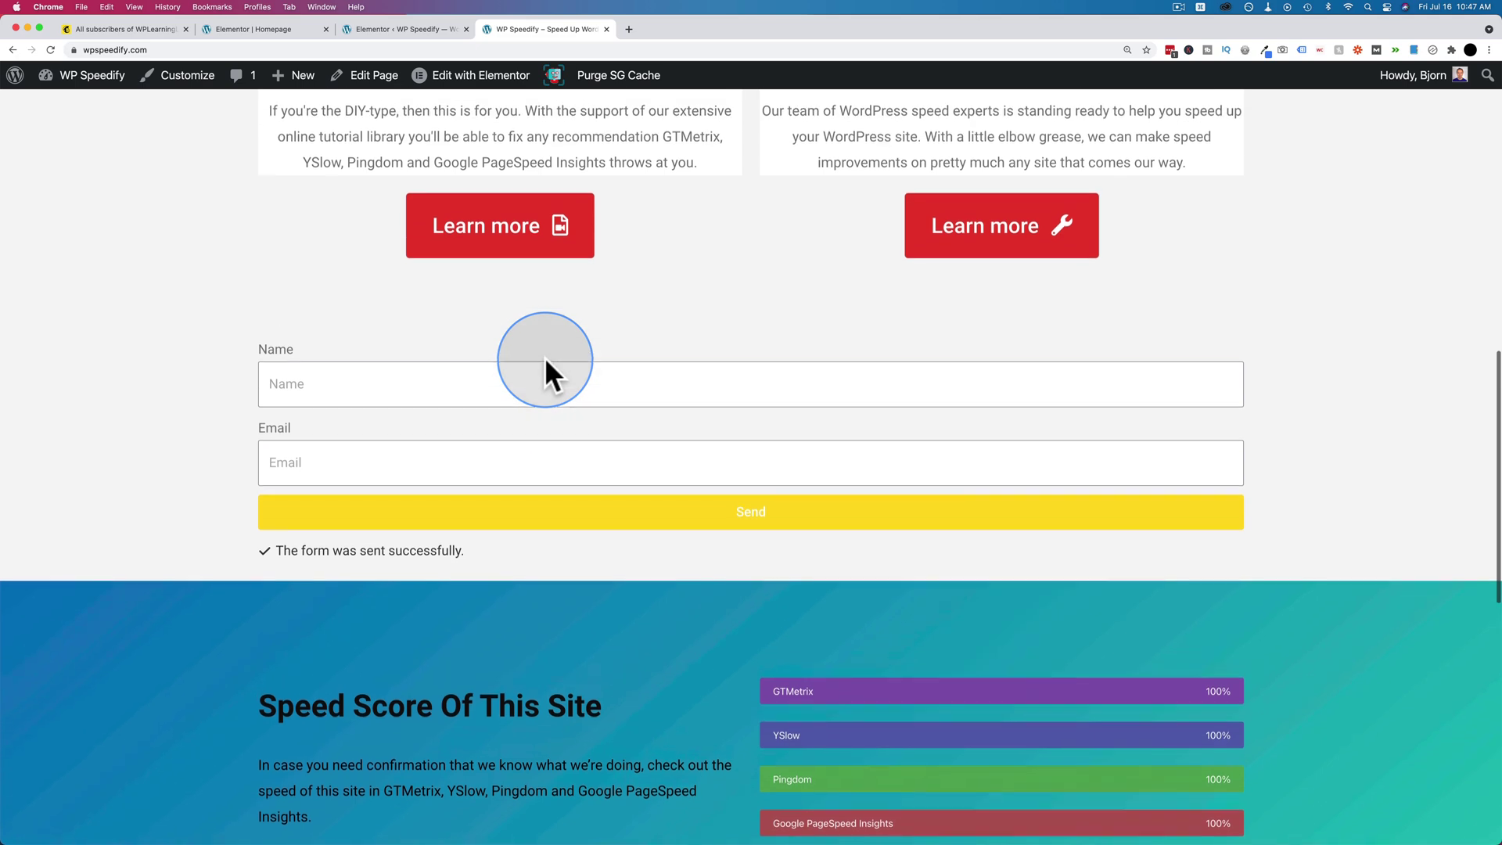
# Add a Heading widget above the form reading 'Download your free WPSpeedify Speed Optimization Checklist', centre-aligned.
pyautogui.click(252, 29)
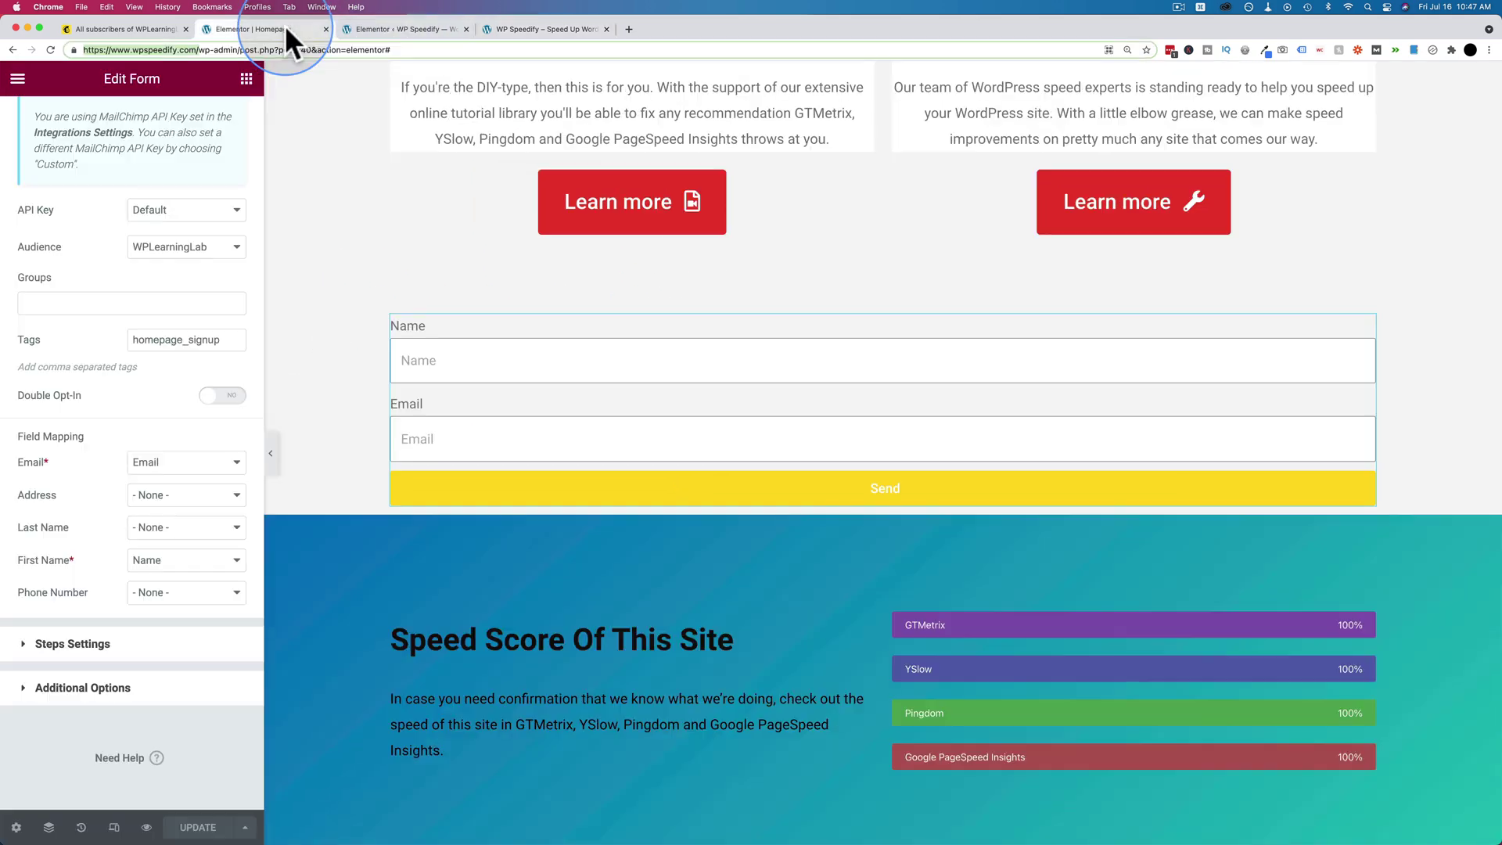
pyautogui.click(246, 79)
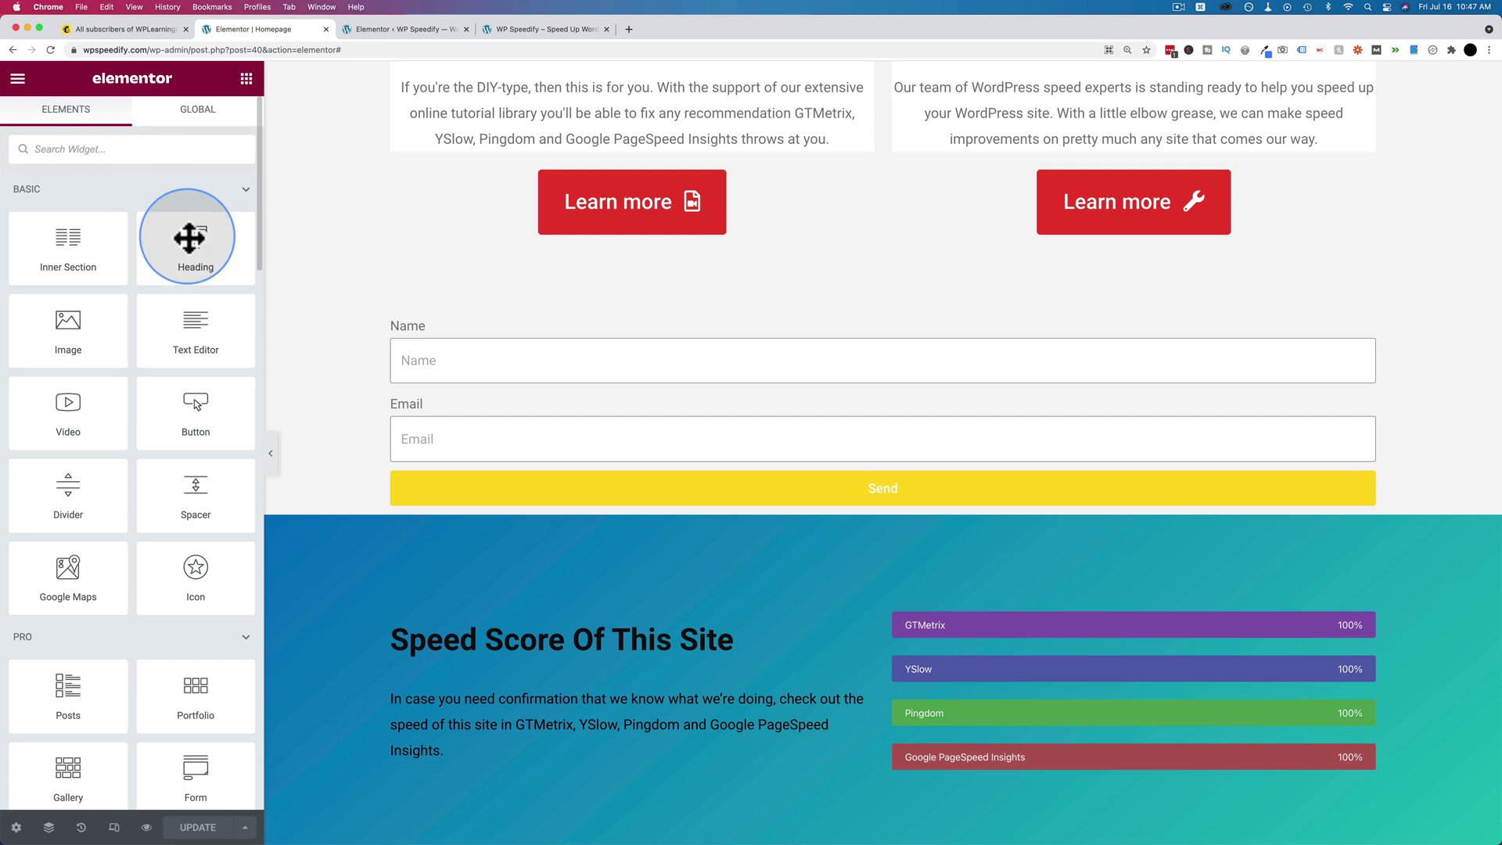
pyautogui.moveTo(195, 247); pyautogui.dragTo(562, 323)
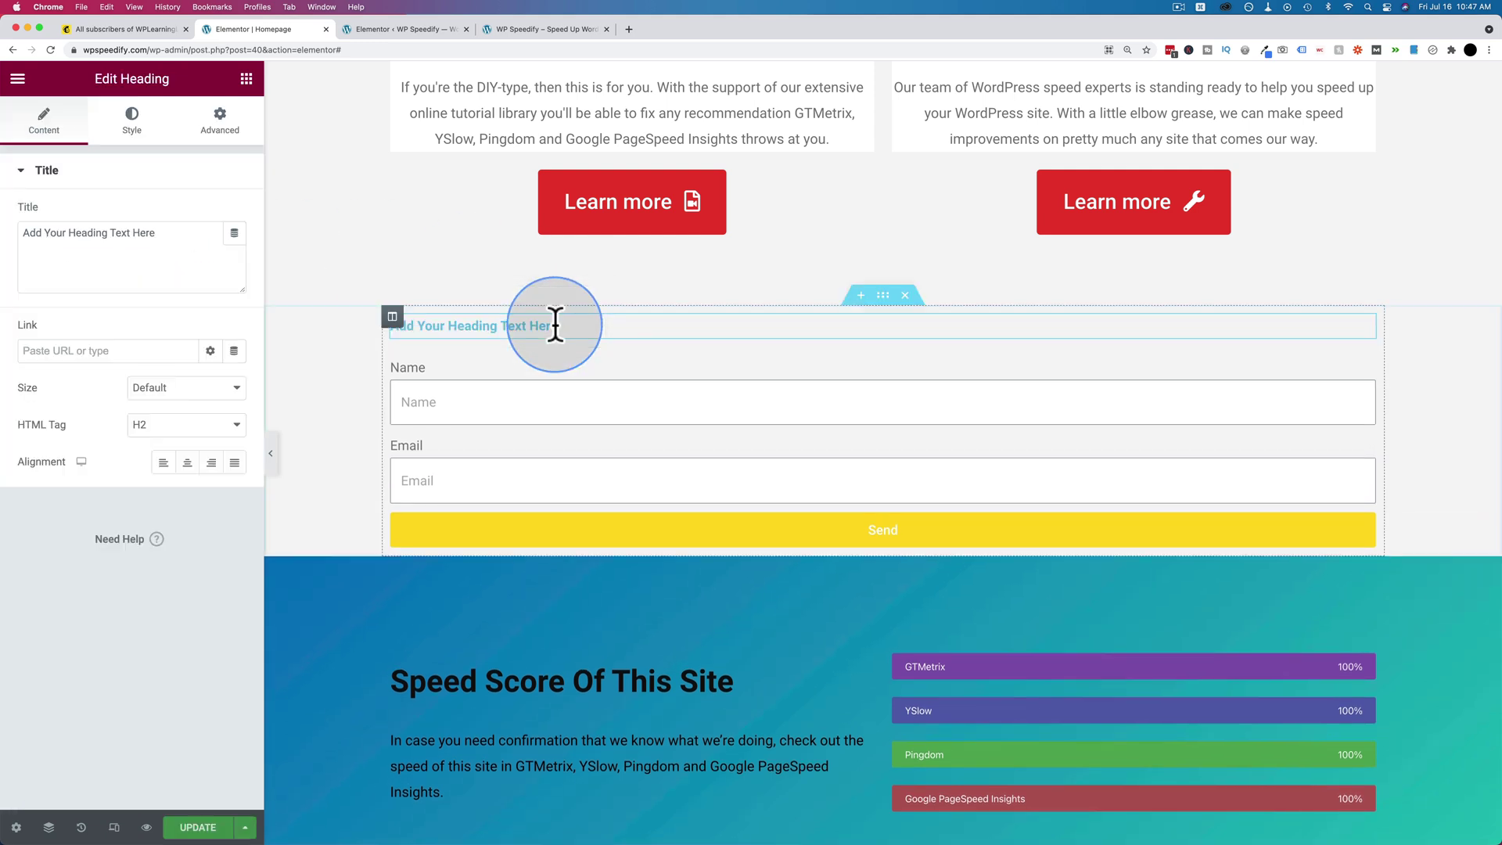
pyautogui.tripleClick(117, 232)
pyautogui.write('Download your free WPSpeedify Speed Optimization Checklist')
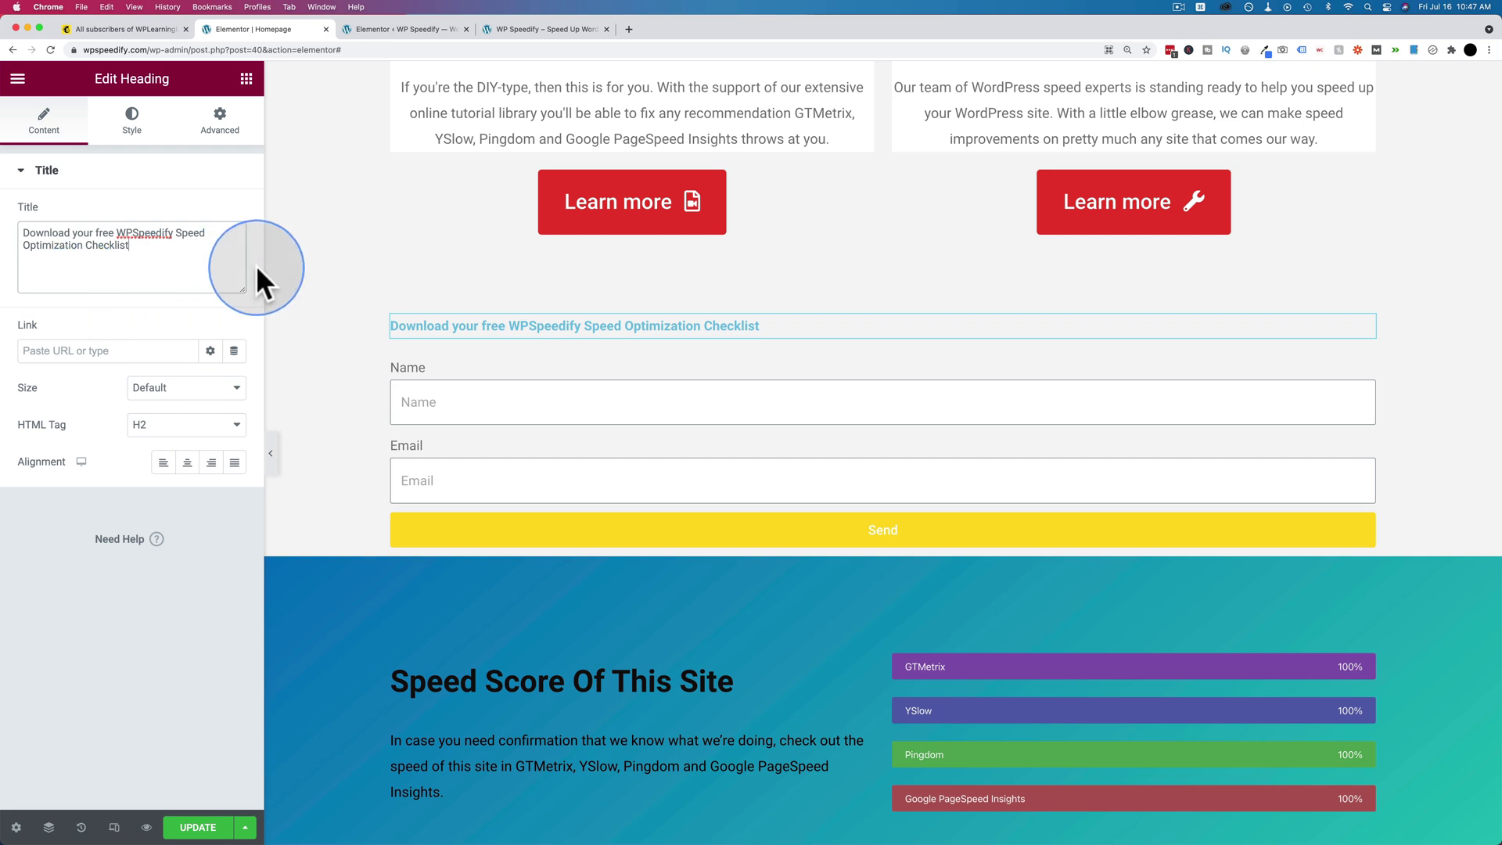
pyautogui.click(186, 462)
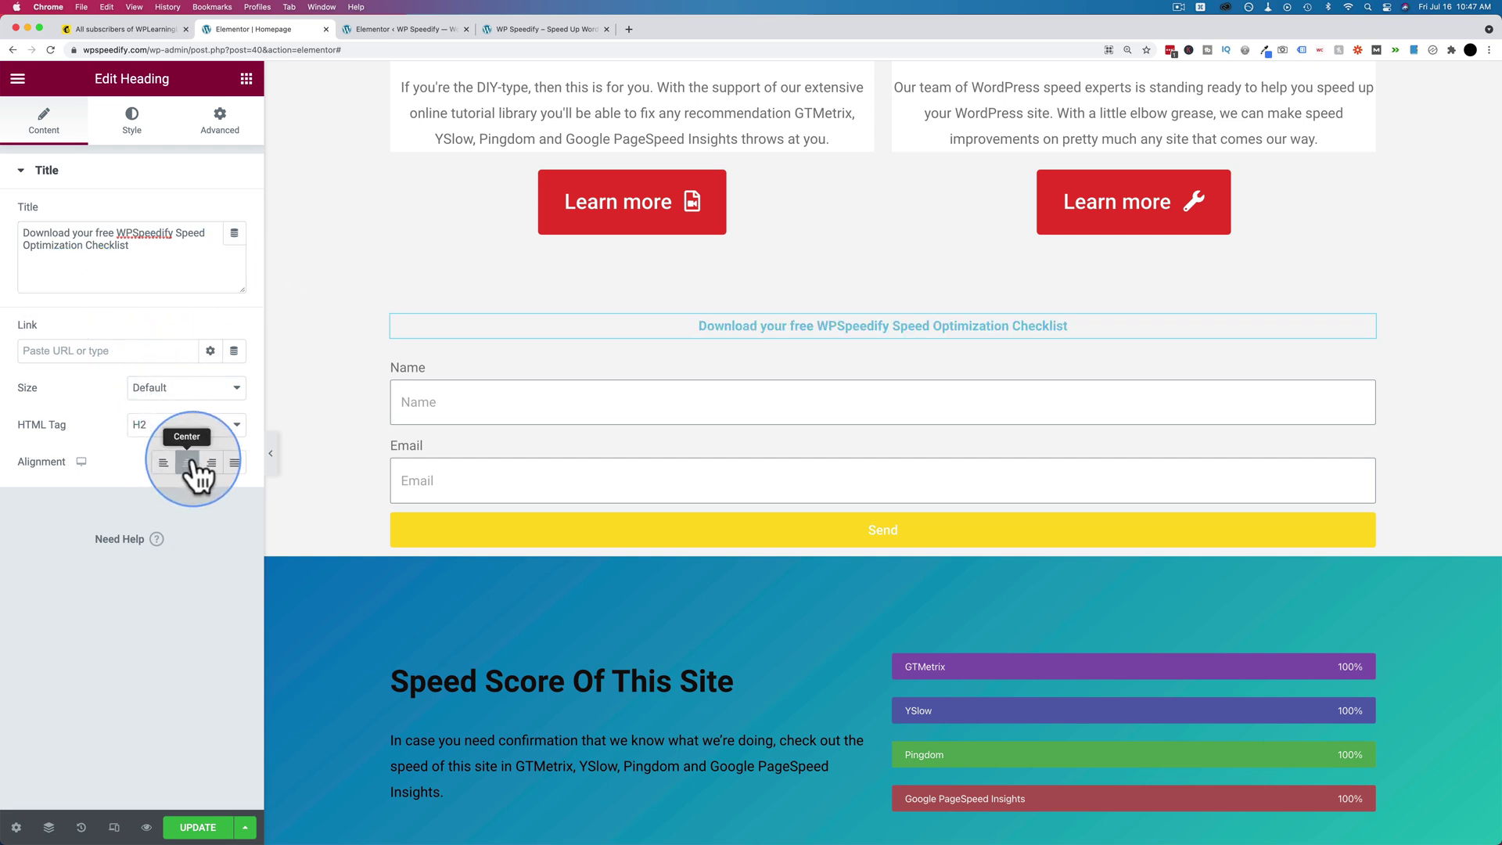
# Style the heading with Typography size 40 and a dark grey text colour.
pyautogui.click(131, 121)
pyautogui.click(234, 250)
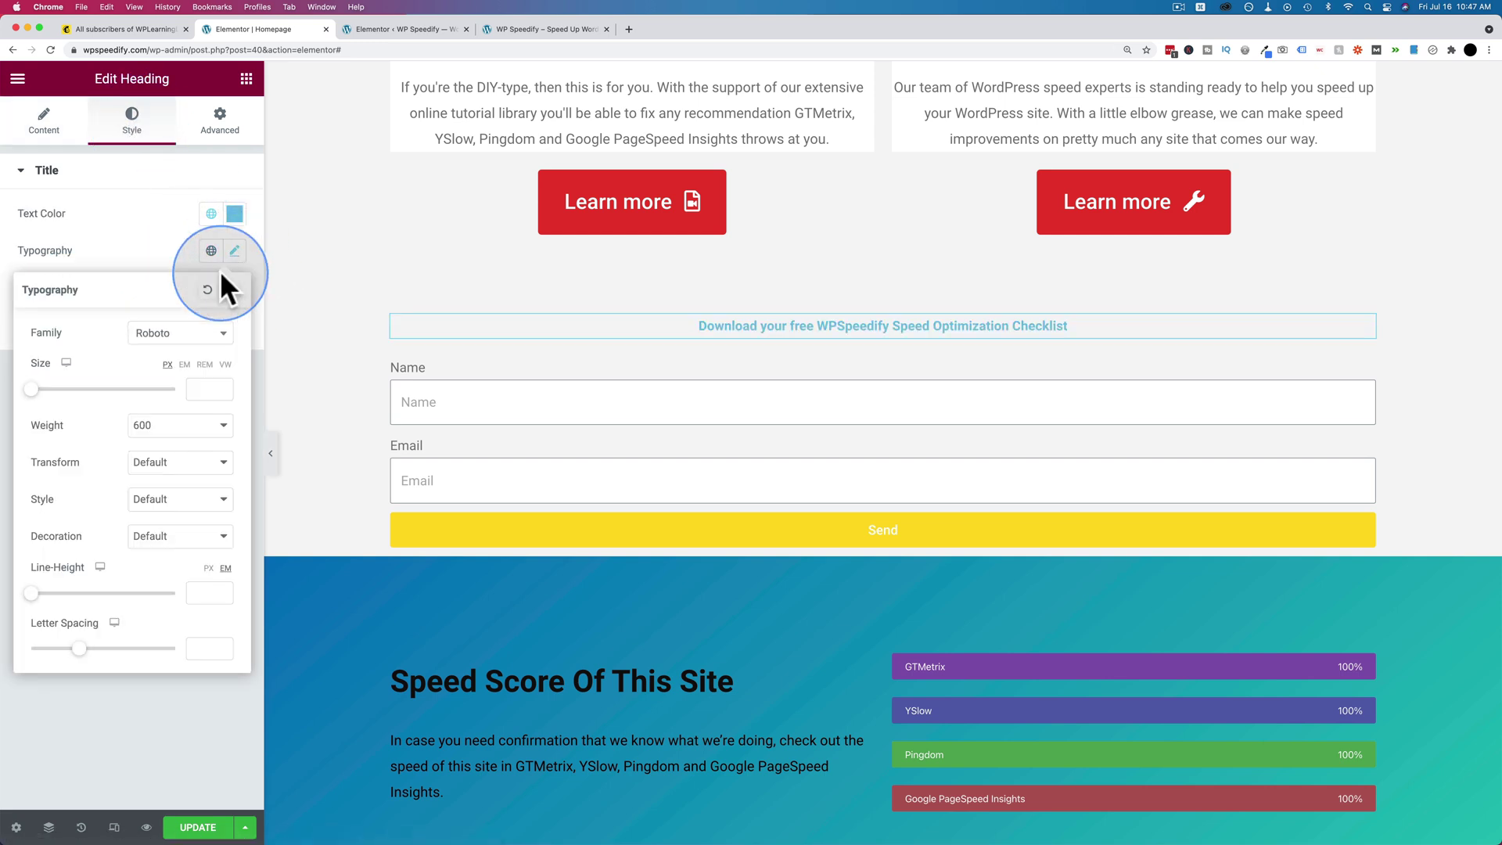
pyautogui.moveTo(67, 389)
pyautogui.mouseDown()
pyautogui.moveTo(51, 392)
pyautogui.moveTo(65, 391)
pyautogui.mouseUp()
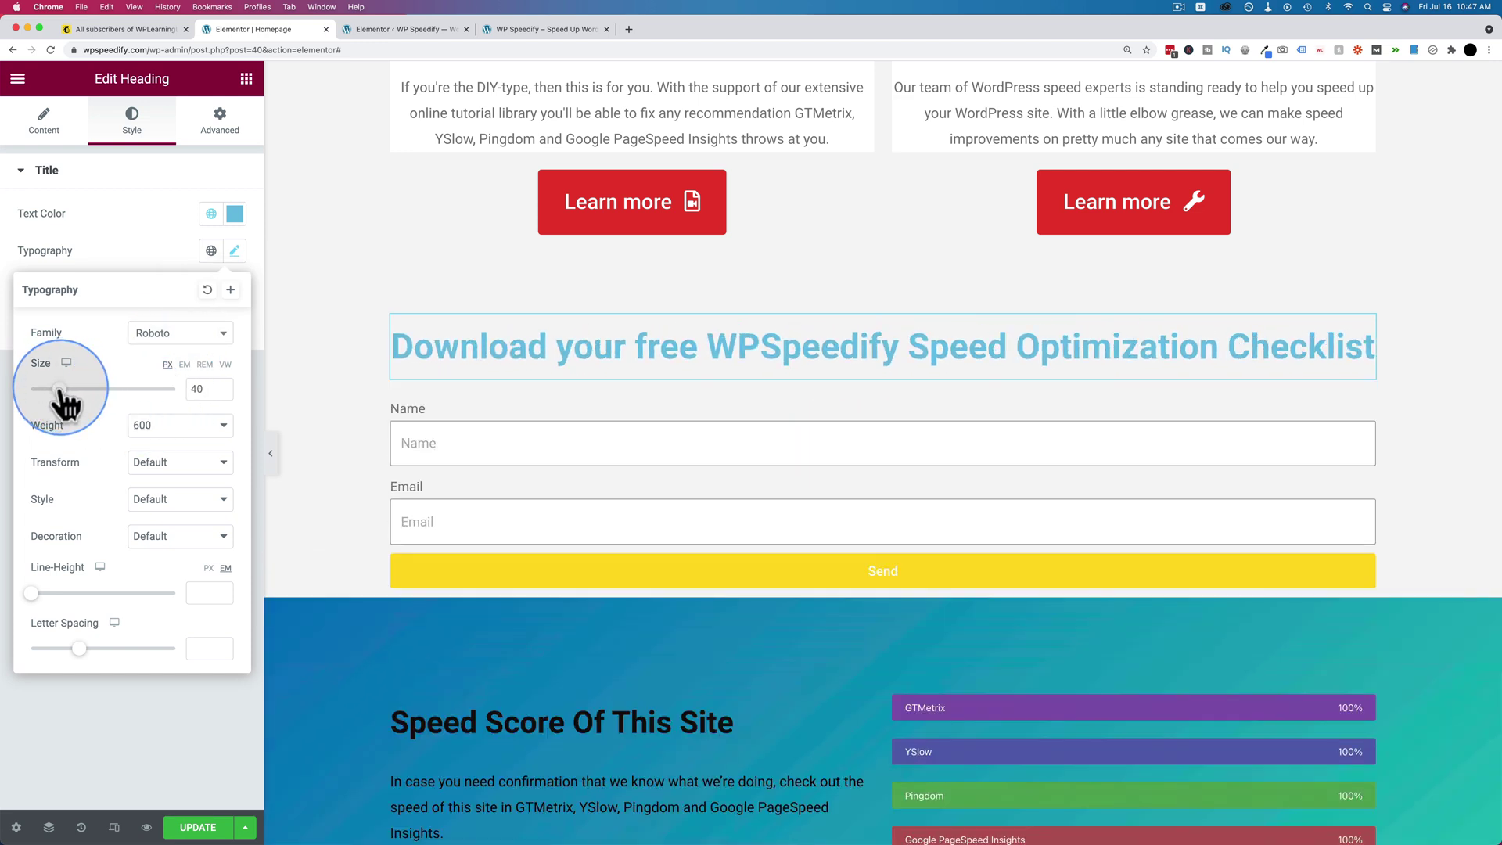
pyautogui.click(200, 197)
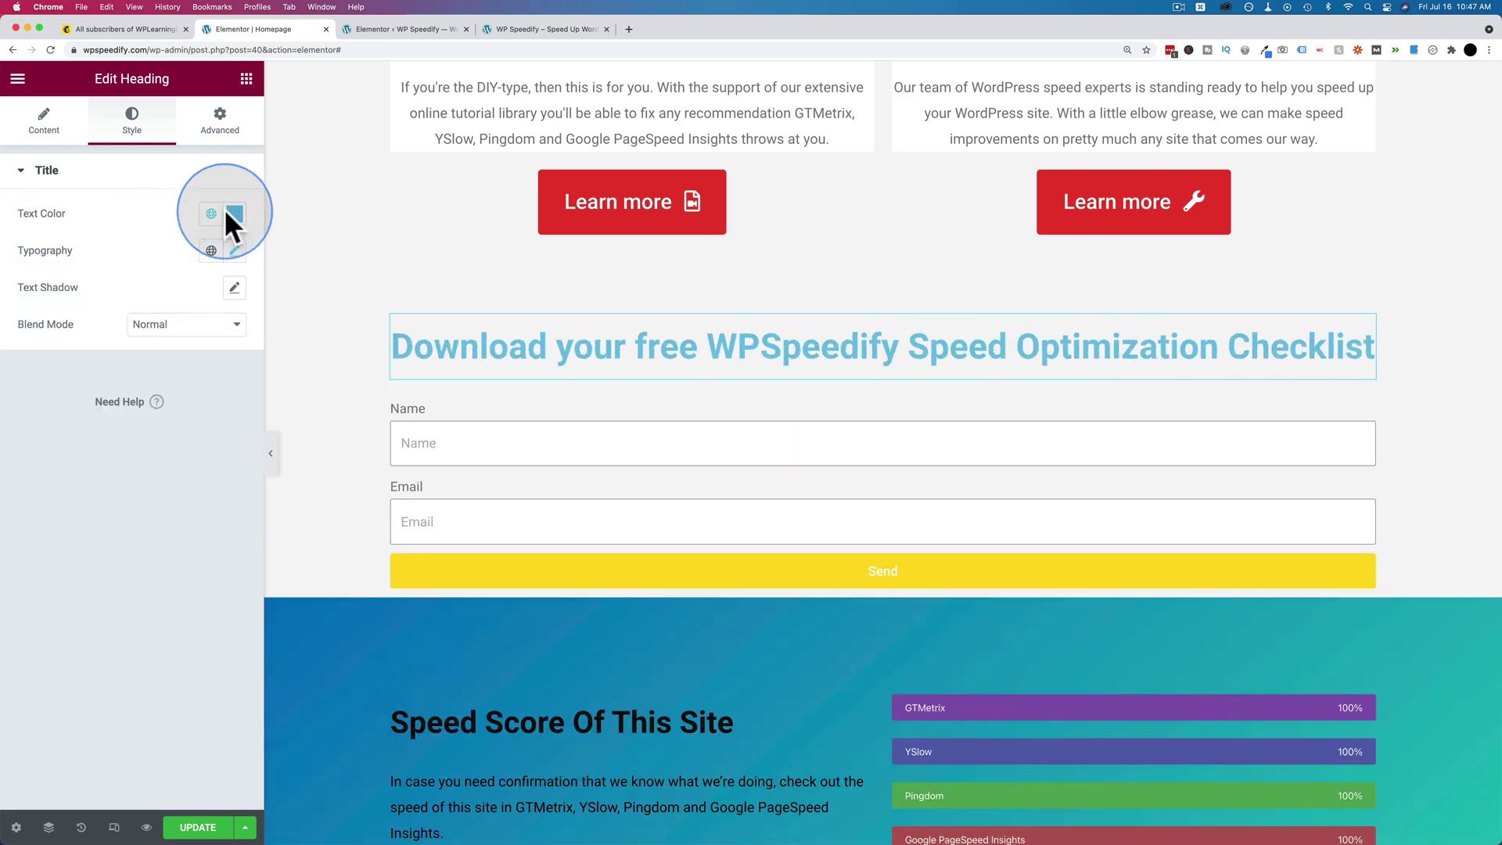
pyautogui.moveTo(144, 396); pyautogui.dragTo(32, 373)
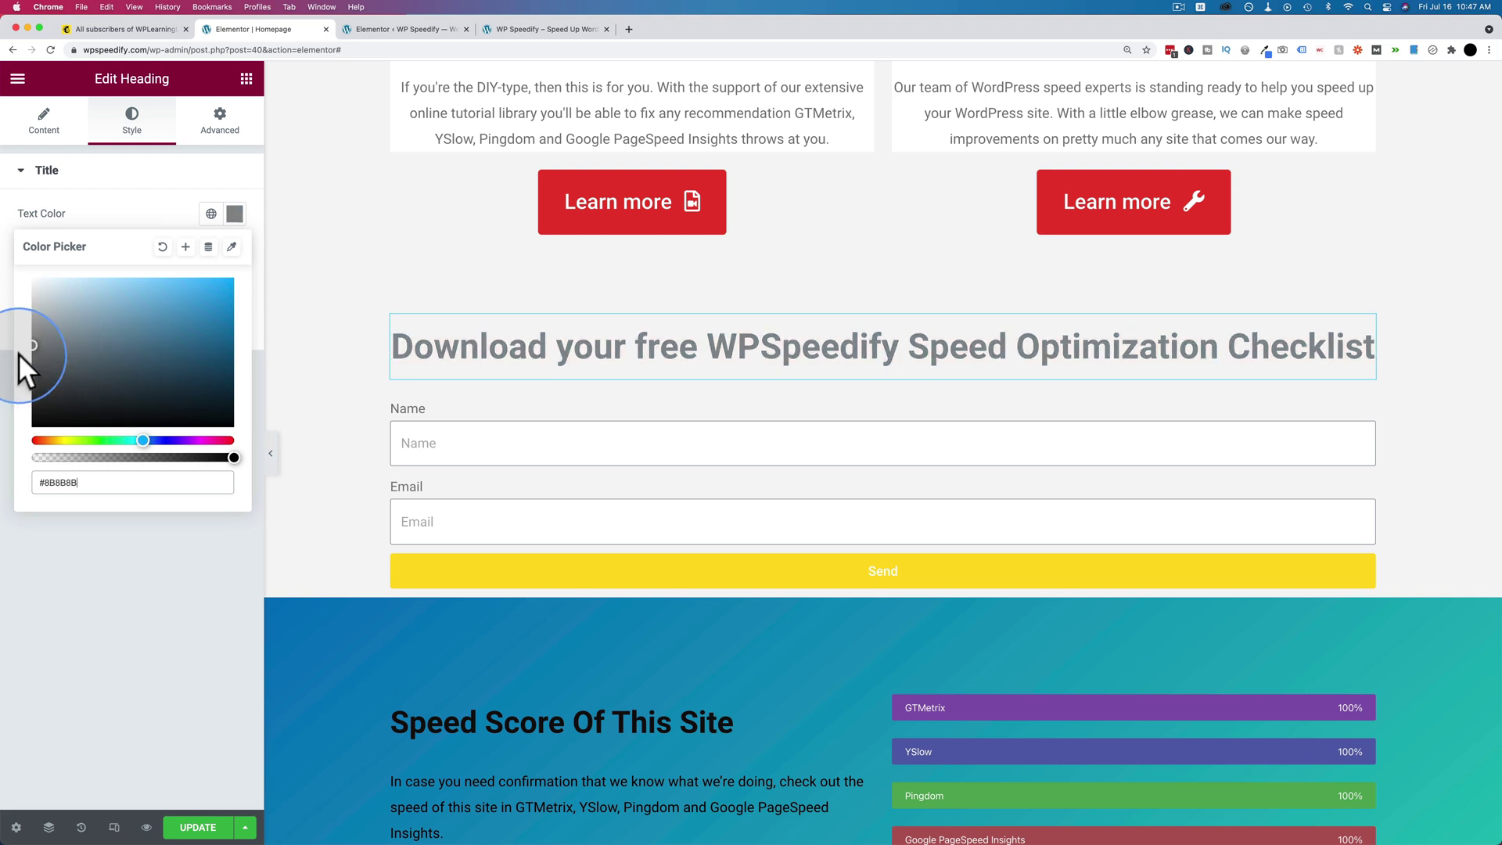
pyautogui.click(54, 575)
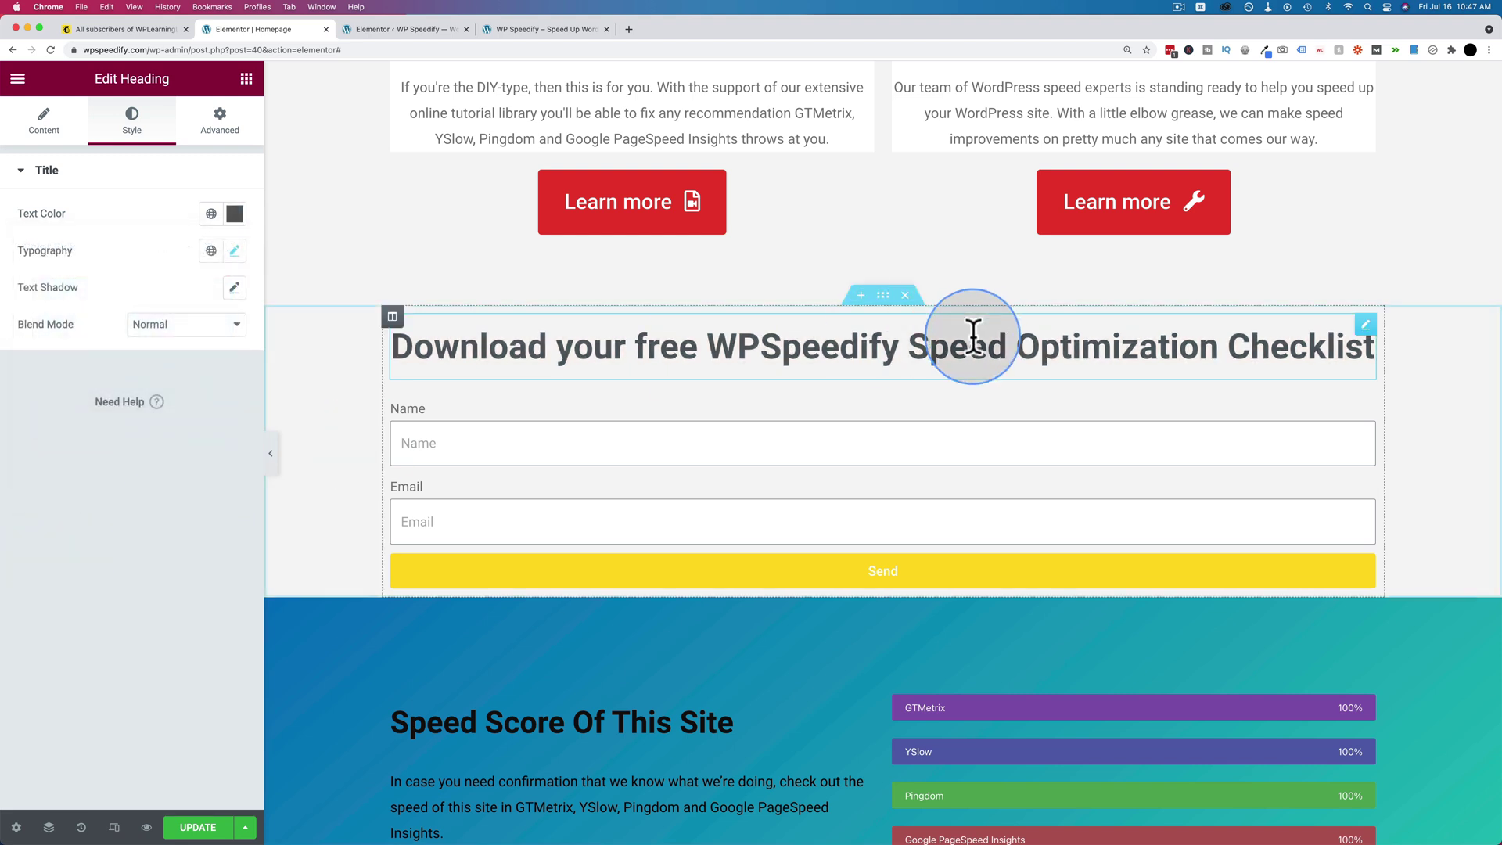
pyautogui.click(881, 411)
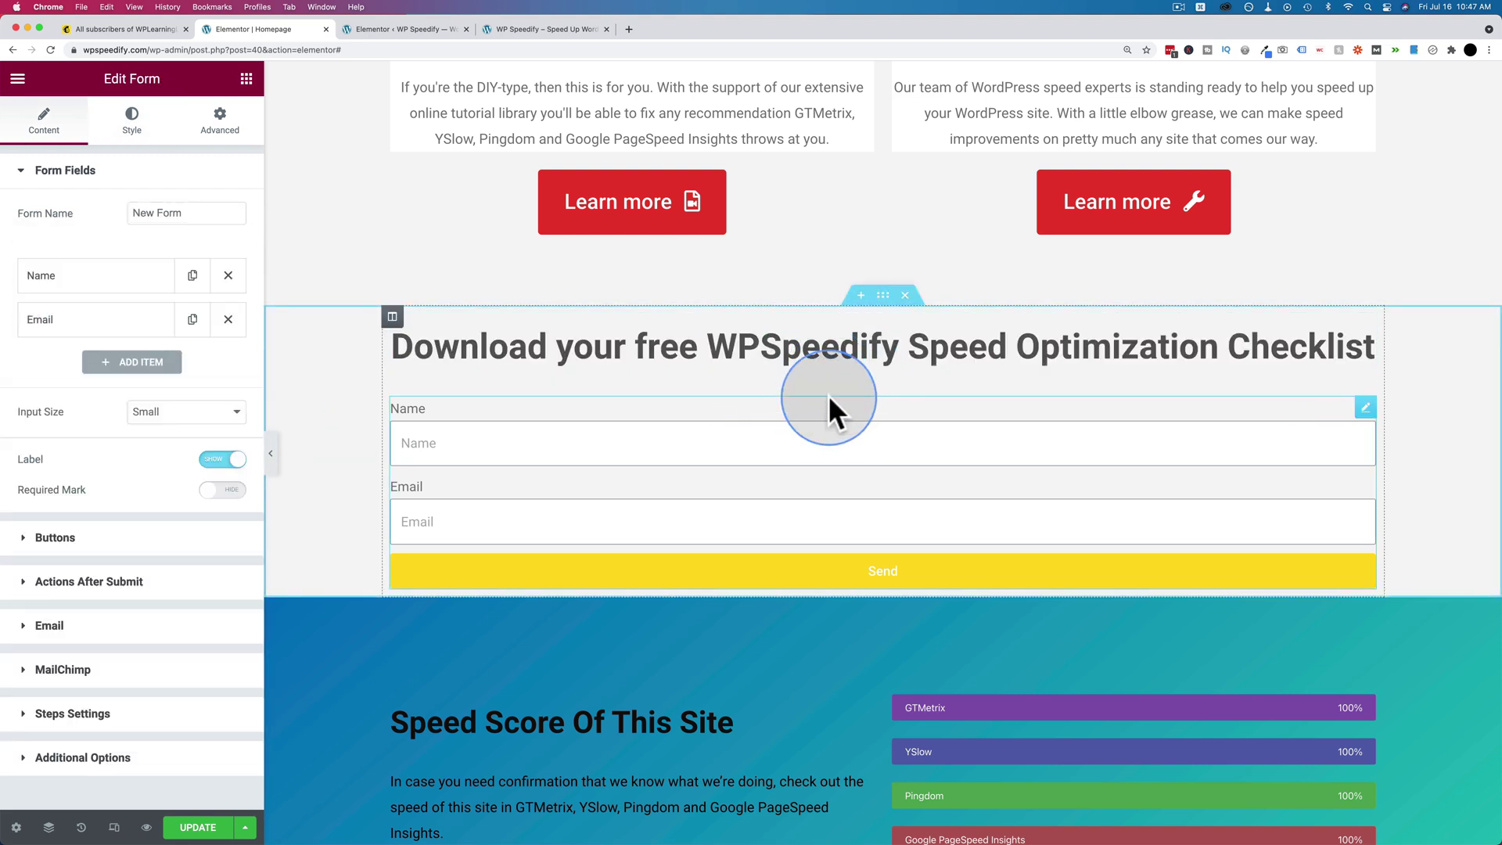